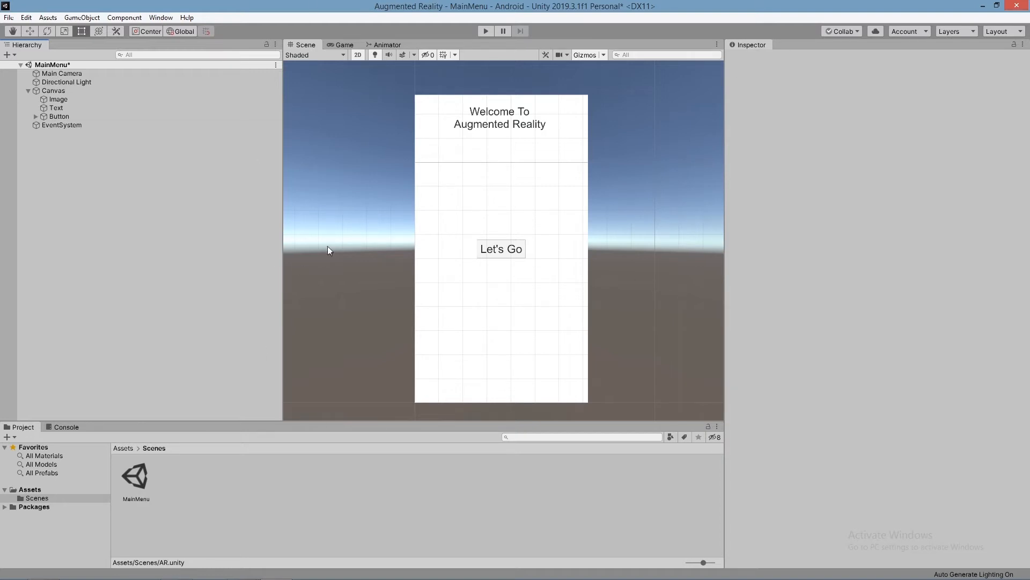
pyautogui.click(138, 486)
pyautogui.click(59, 116)
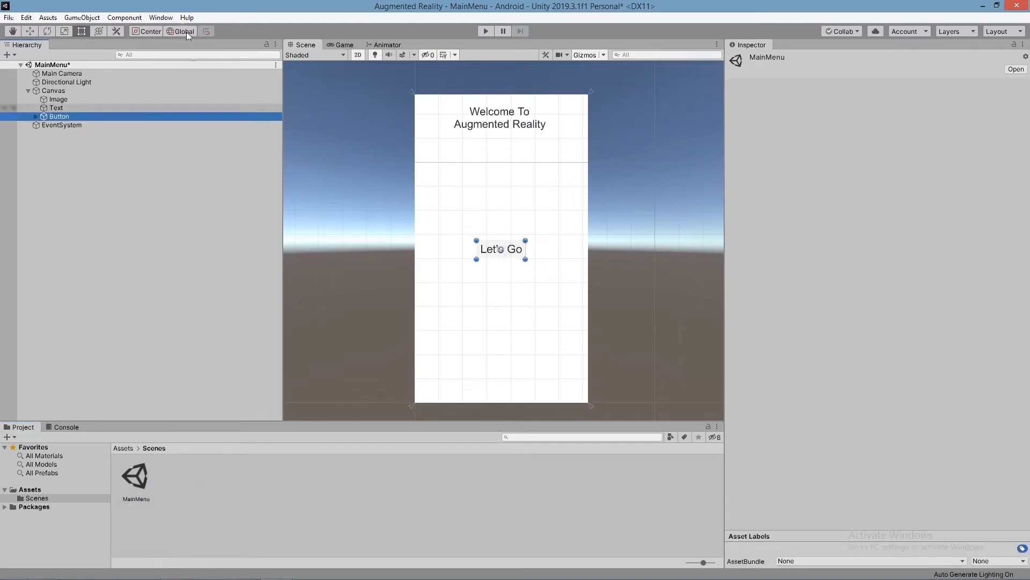
pyautogui.click(161, 17)
pyautogui.click(172, 3)
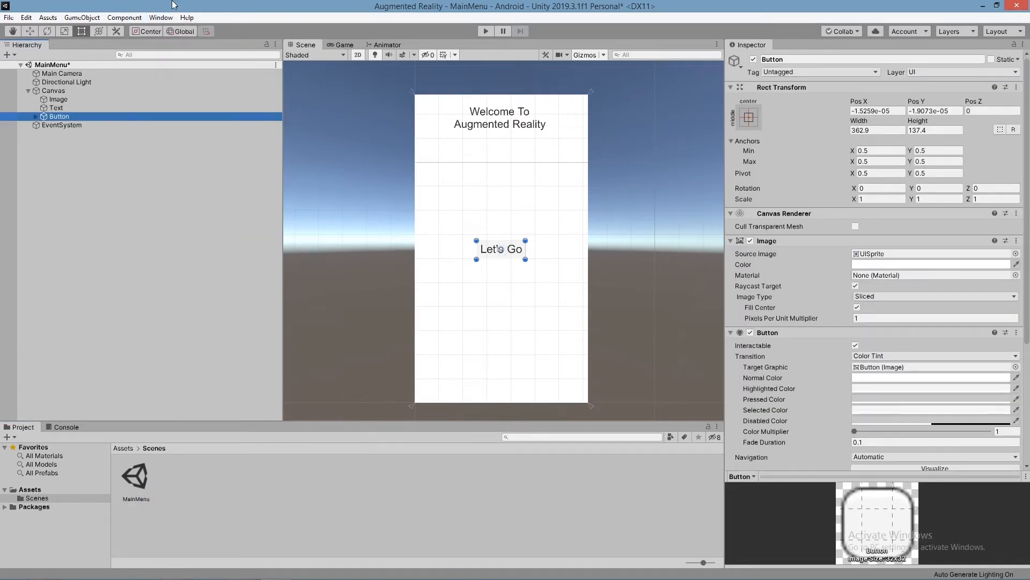
pyautogui.click(162, 18)
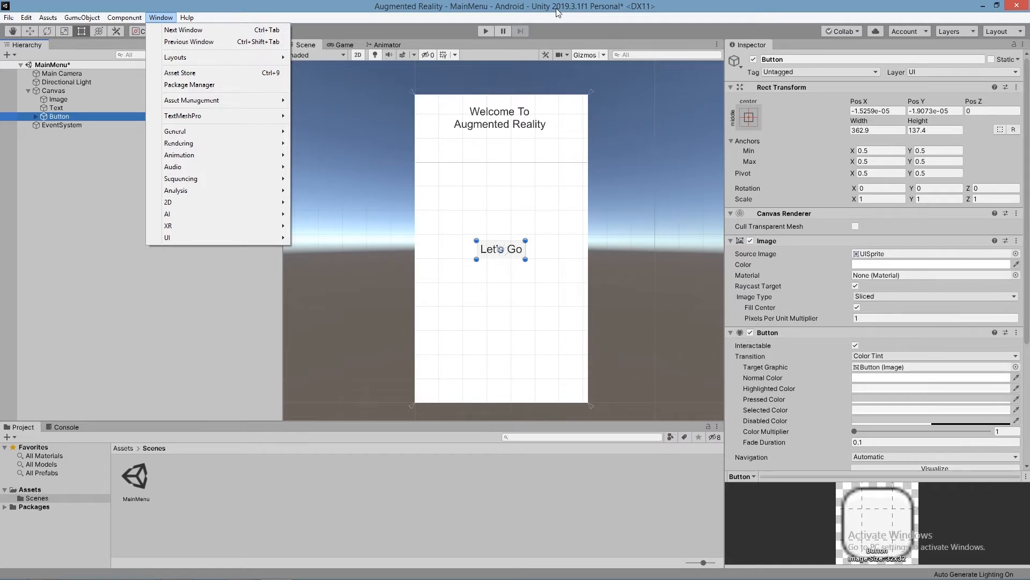
pyautogui.click(226, 84)
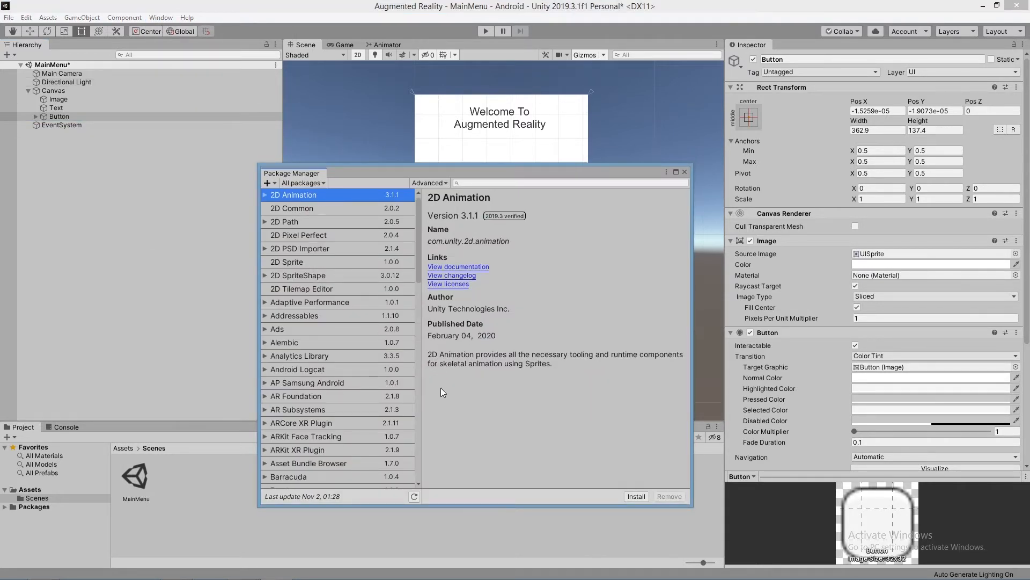
pyautogui.scroll(-12, 372, 371)
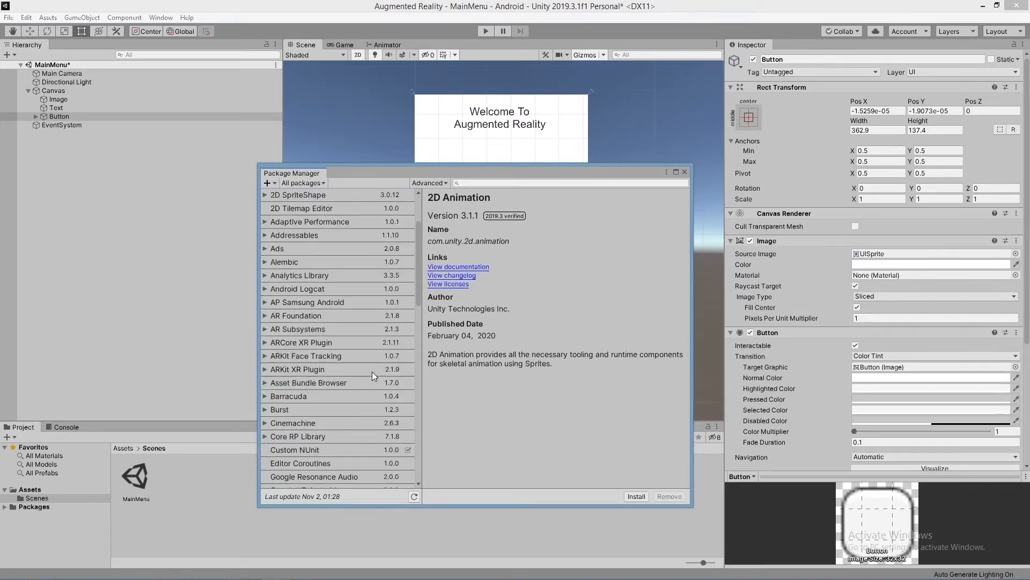
pyautogui.scroll(10, 371, 372)
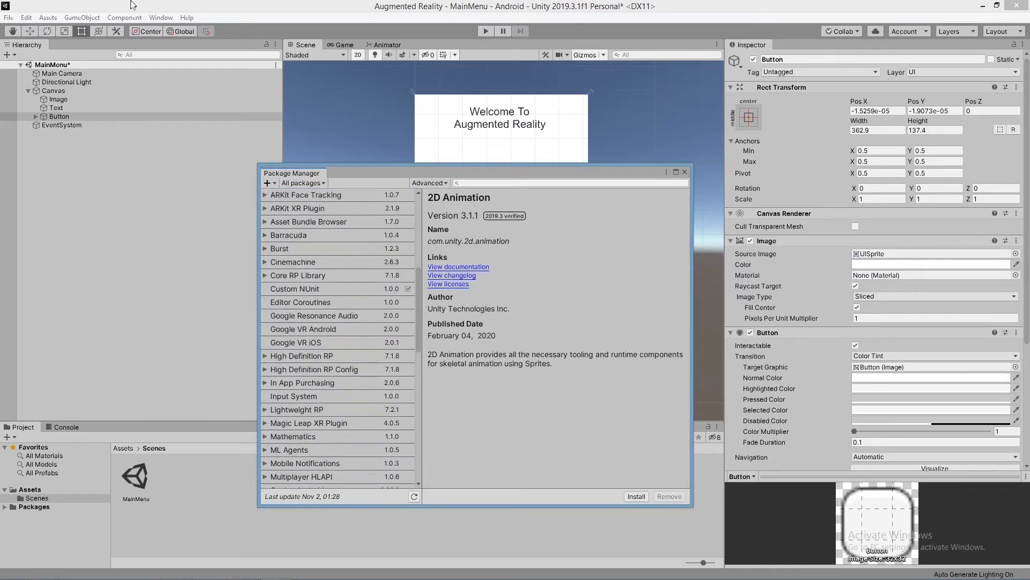
pyautogui.click(685, 172)
# Step: Open the Package Manager and refresh its list of all packages
pyautogui.click(161, 17)
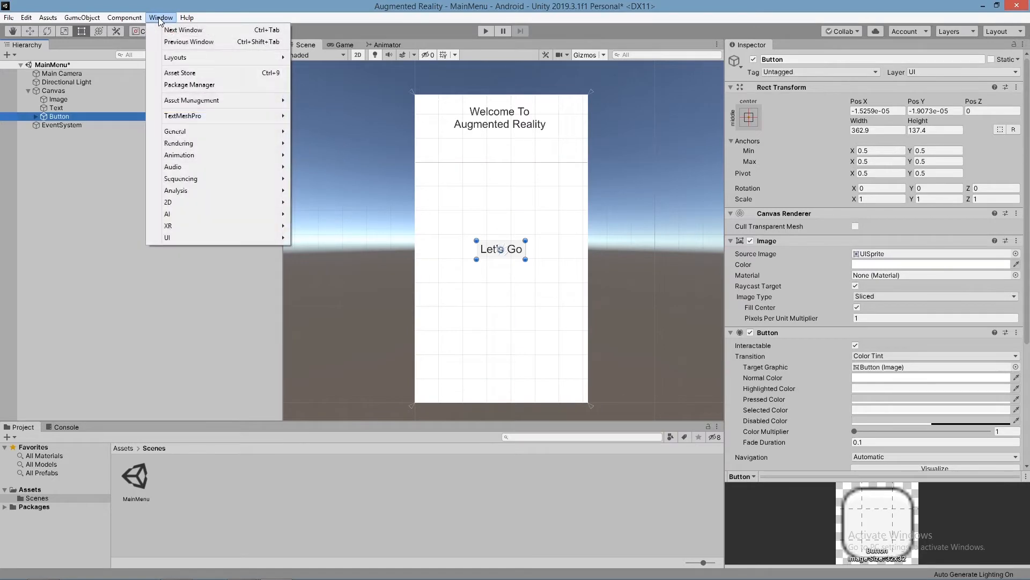
pyautogui.click(215, 85)
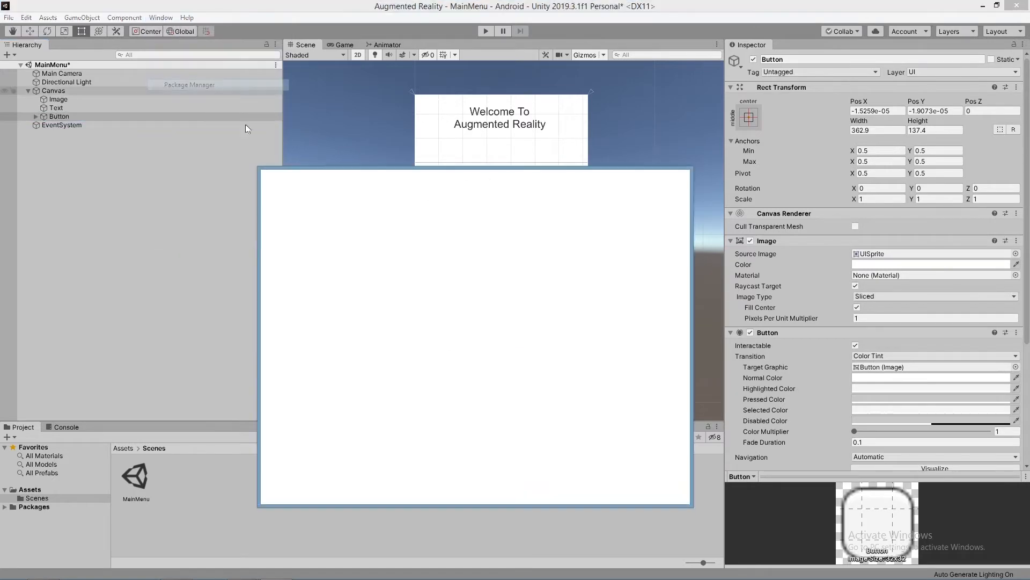
pyautogui.scroll(-10, 339, 275)
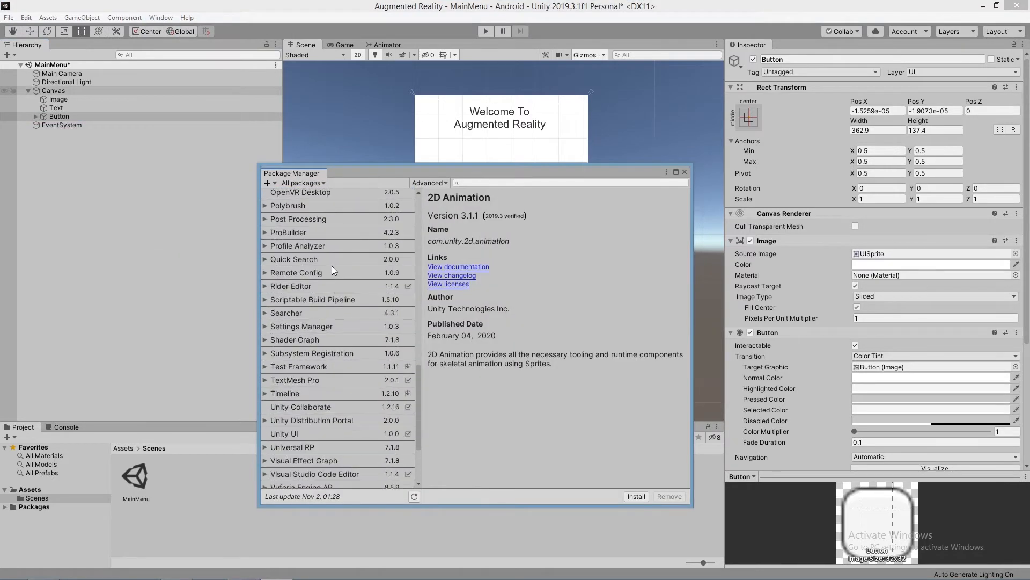
pyautogui.scroll(-2, 345, 272)
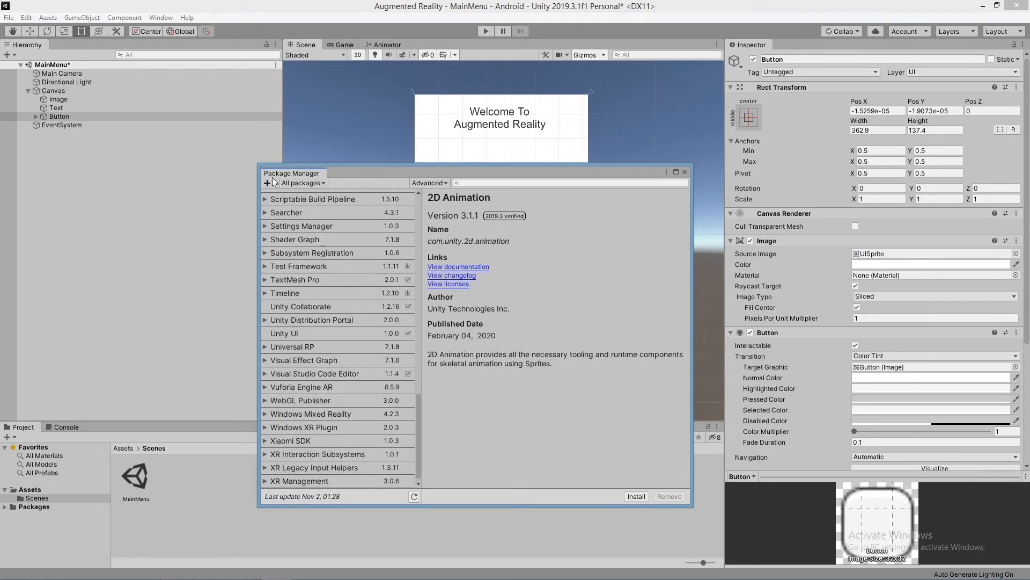
pyautogui.click(414, 497)
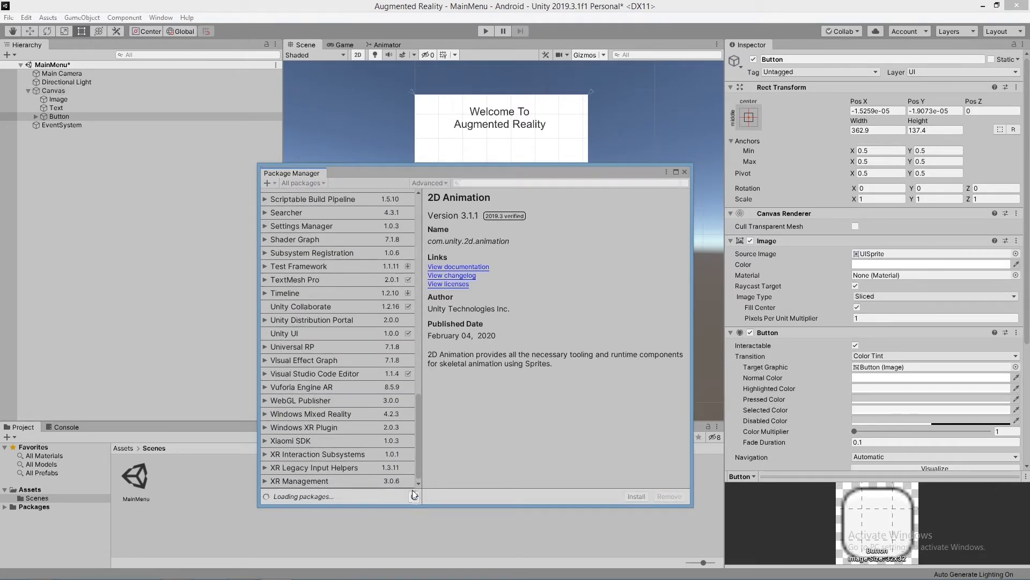
pyautogui.click(417, 497)
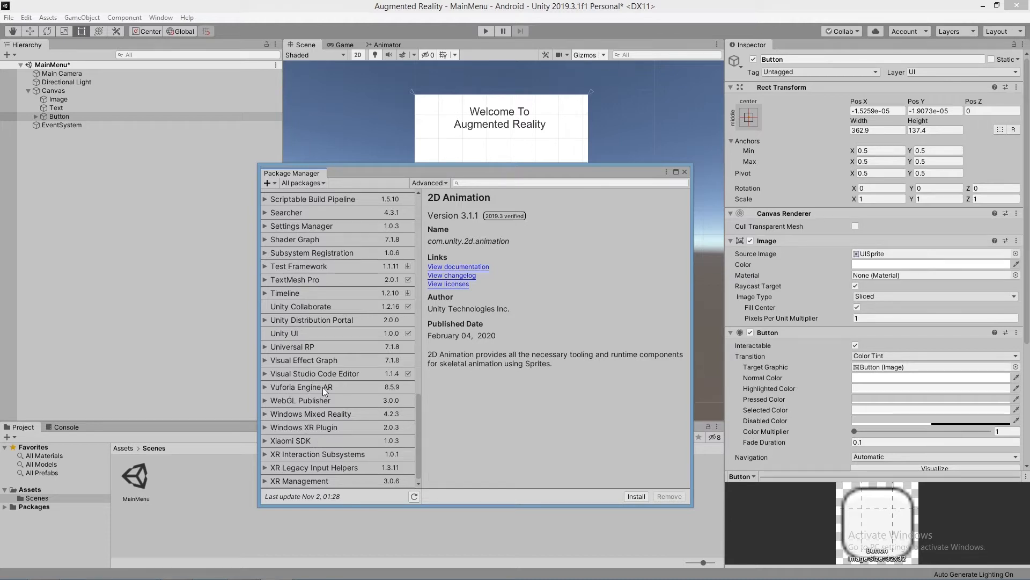
# Step: Install version 8.5.9 of the Vuforia Engine AR package and close the Package Manager
pyautogui.click(266, 387)
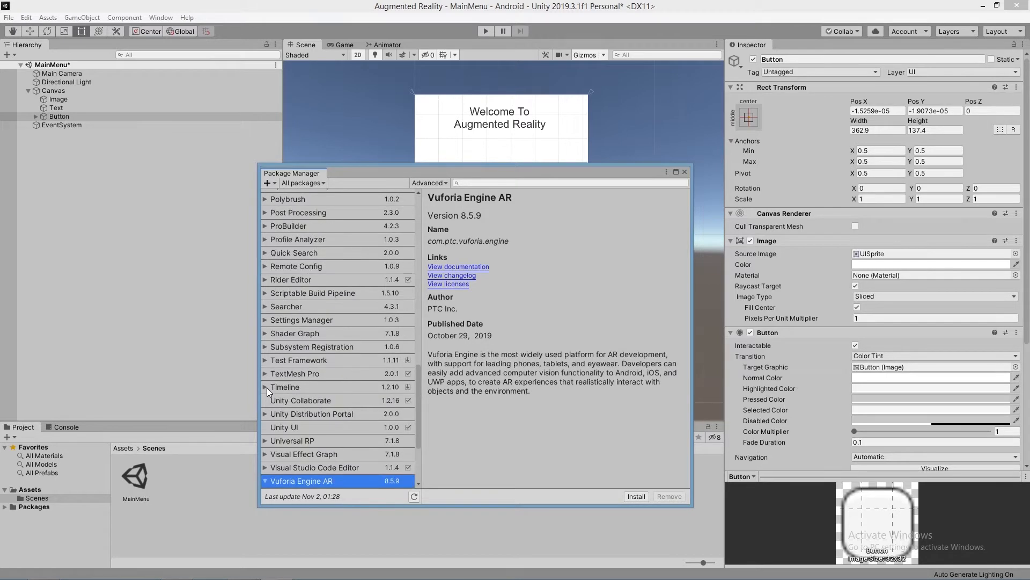
pyautogui.scroll(-3, 263, 449)
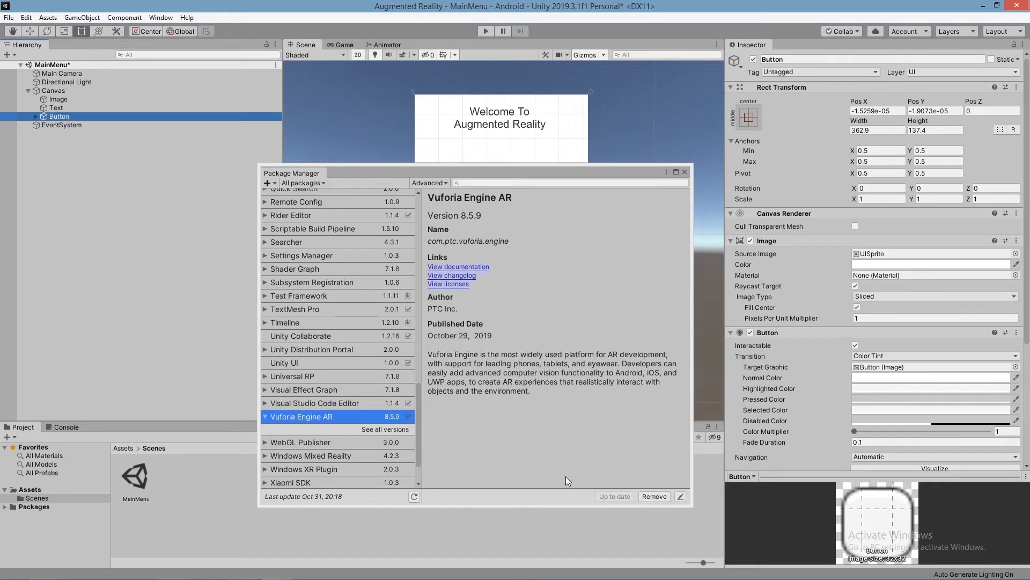
pyautogui.click(264, 417)
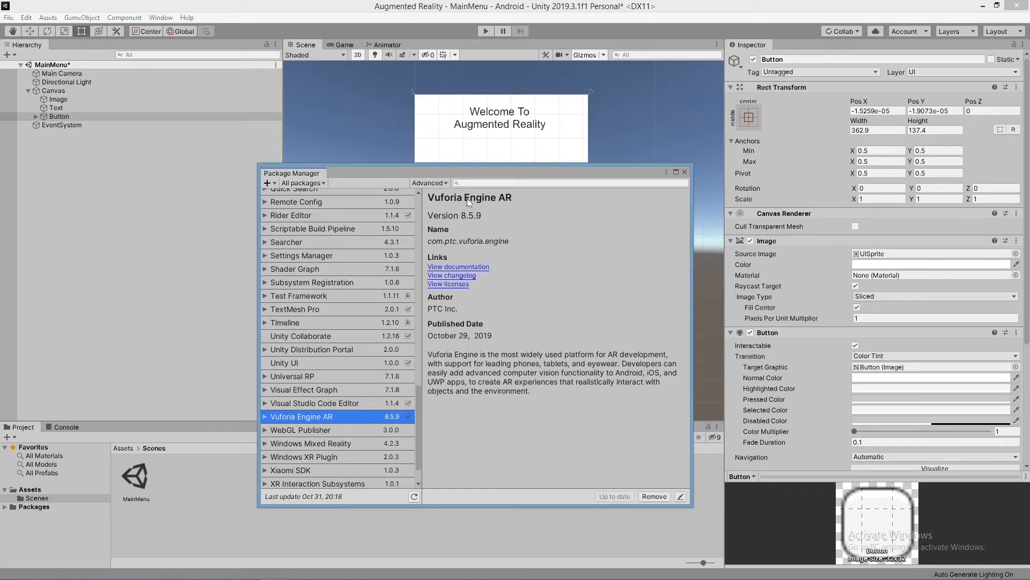
pyautogui.click(685, 173)
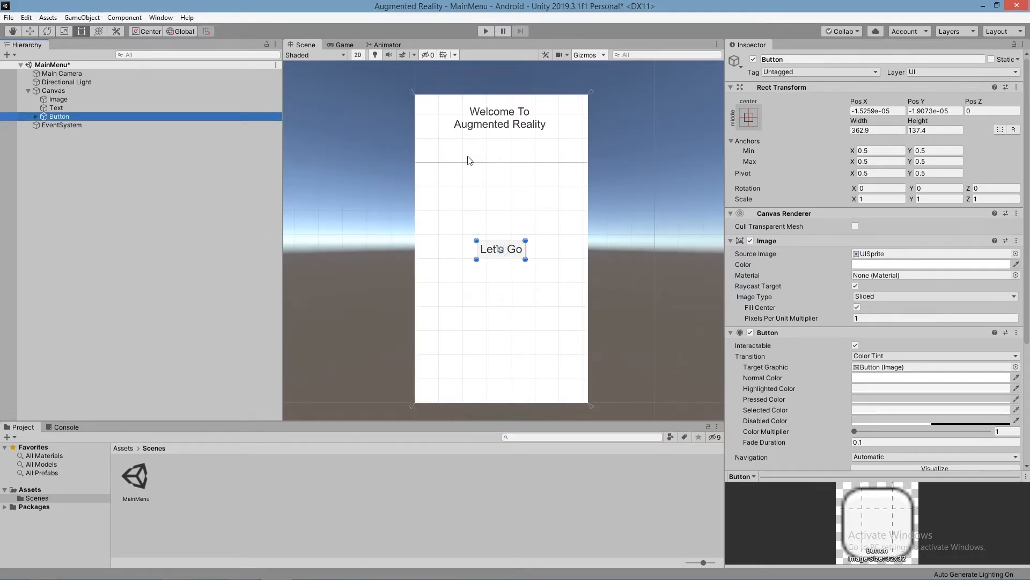
# Step: Create a new scene named AR in the project's Scenes folder
pyautogui.click(373, 417)
pyautogui.rightClick(190, 486)
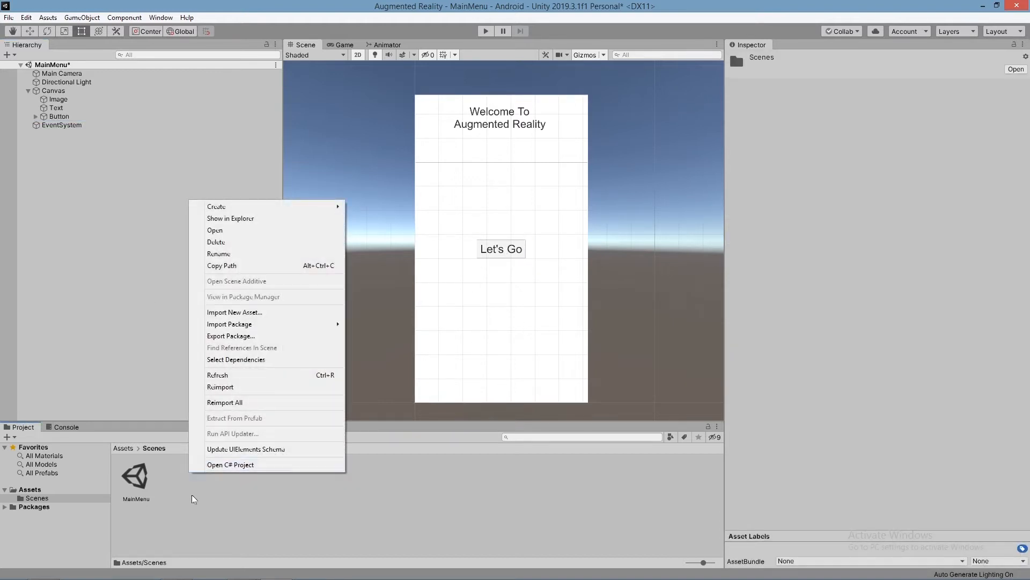
pyautogui.click(192, 497)
pyautogui.rightClick(177, 485)
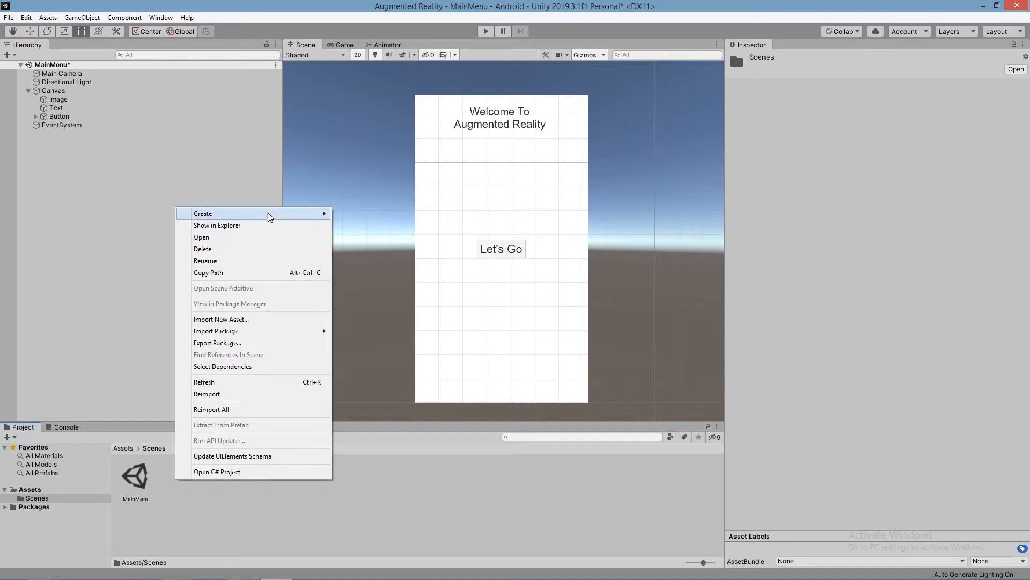
pyautogui.moveTo(252, 214)
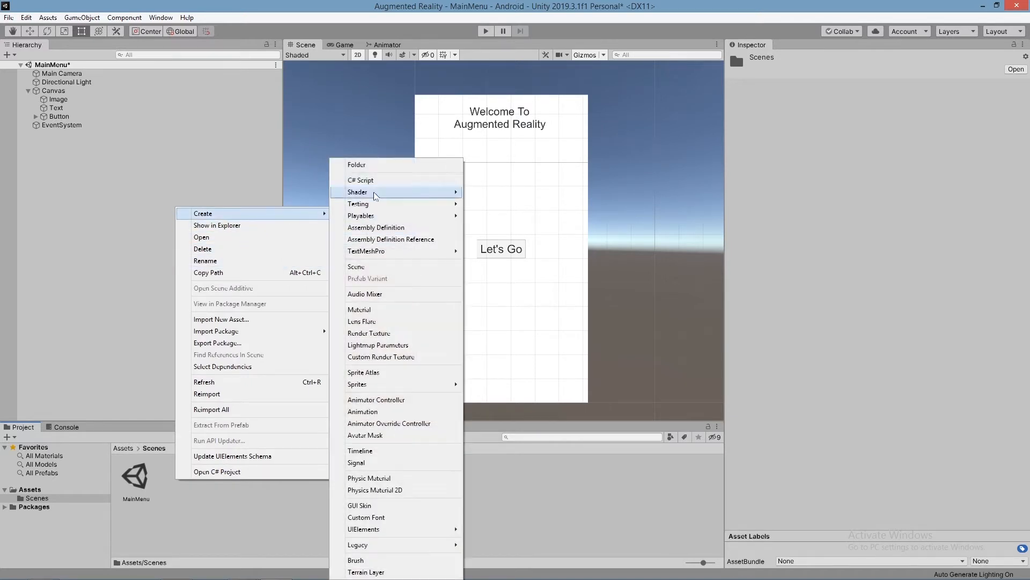
pyautogui.click(378, 267)
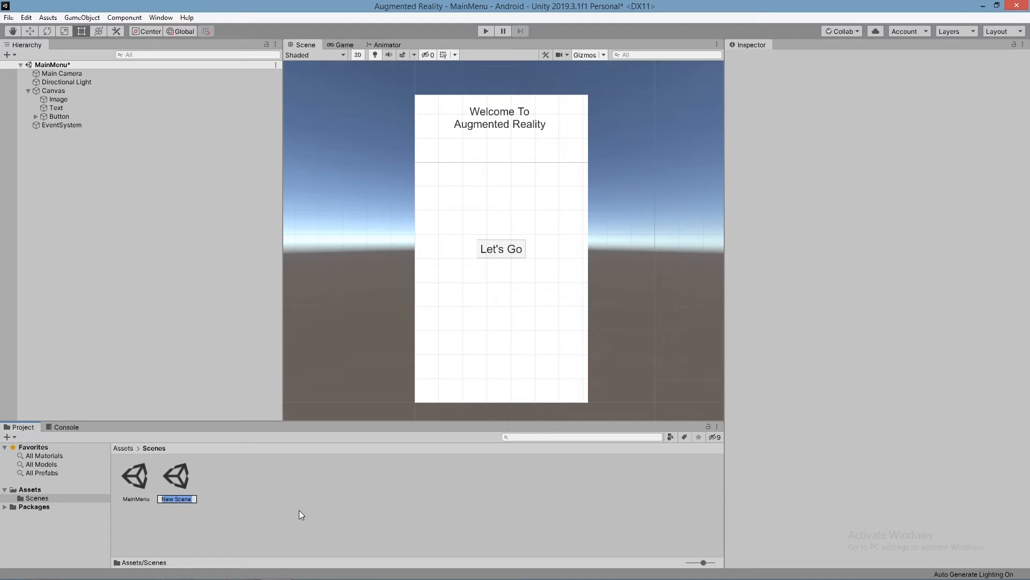
pyautogui.write('AR')
pyautogui.click(259, 508)
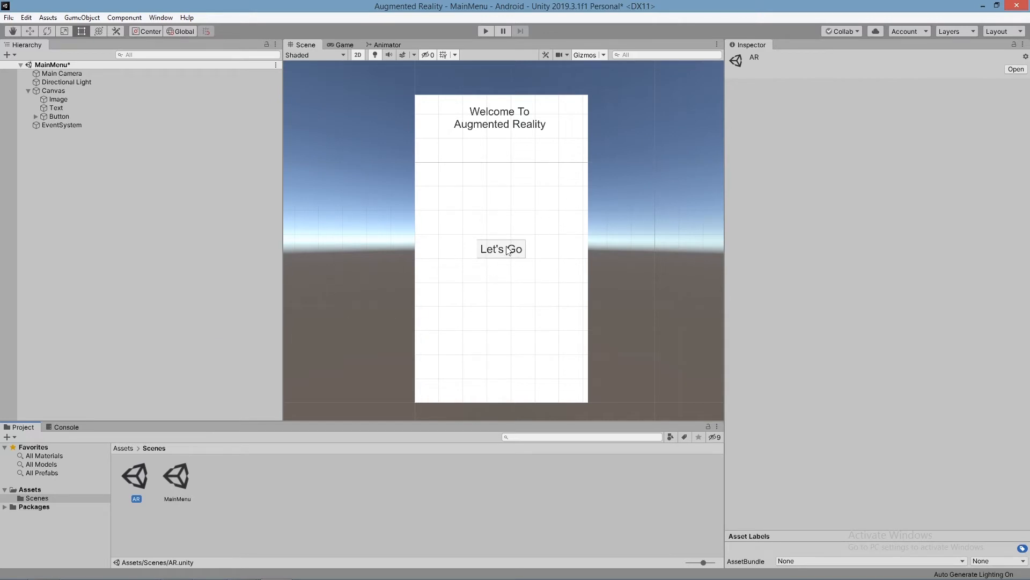
# Step: Open the AR scene and delete its Main Camera
pyautogui.doubleClick(137, 479)
pyautogui.click(498, 322)
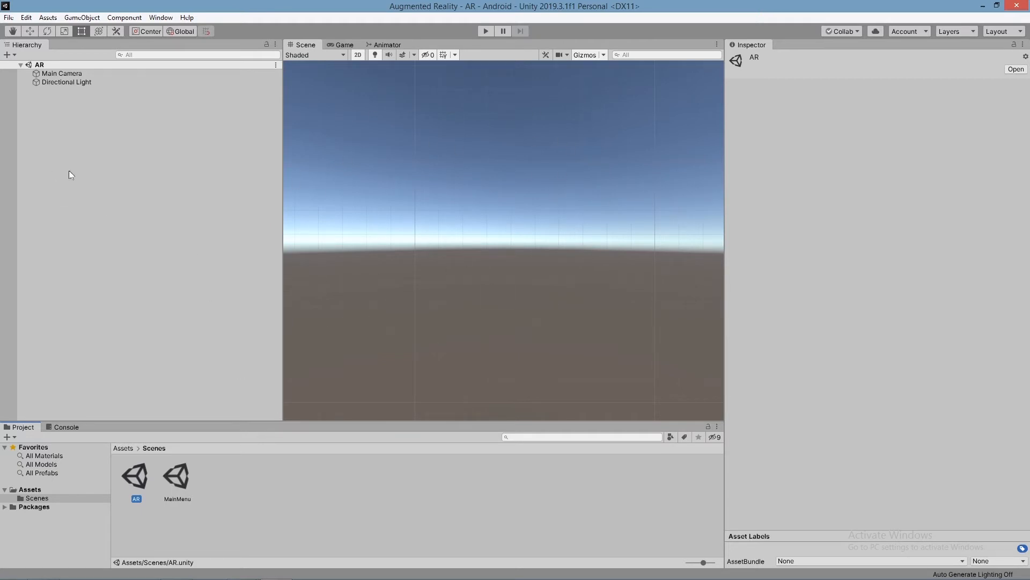
pyautogui.click(64, 75)
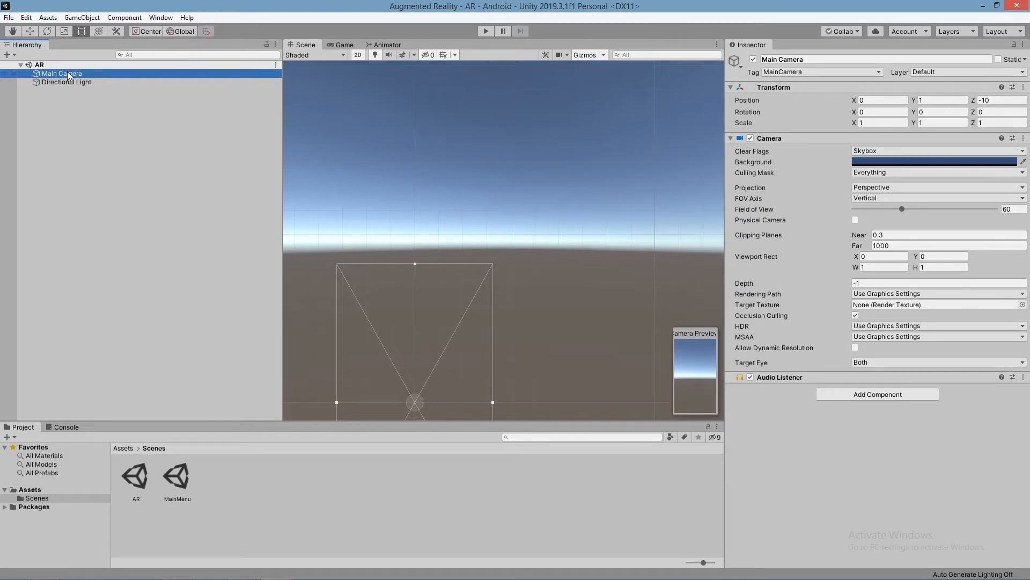
pyautogui.press('Delete')
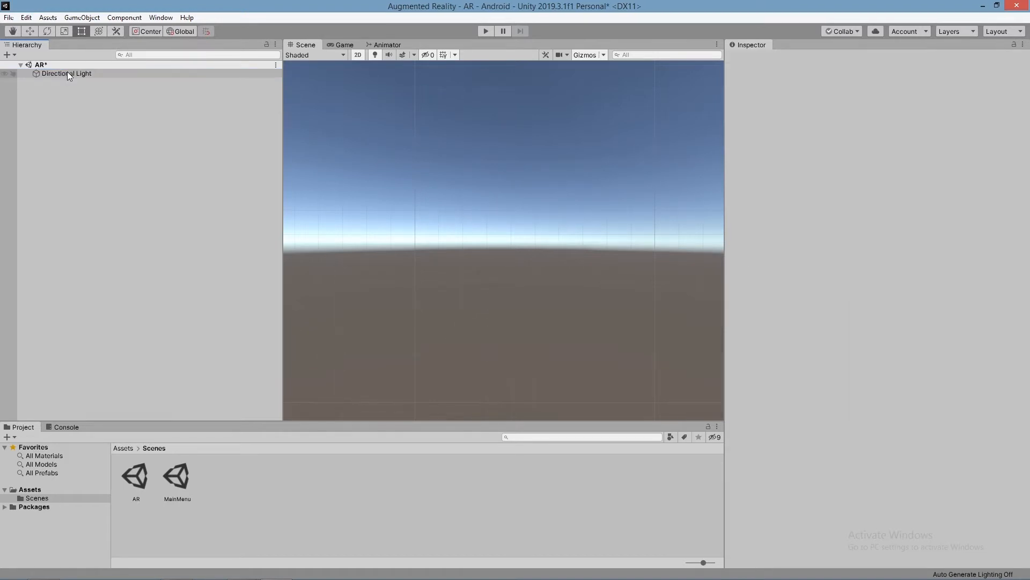
# Step: Add a Vuforia Engine AR Camera to the AR scene
pyautogui.rightClick(70, 98)
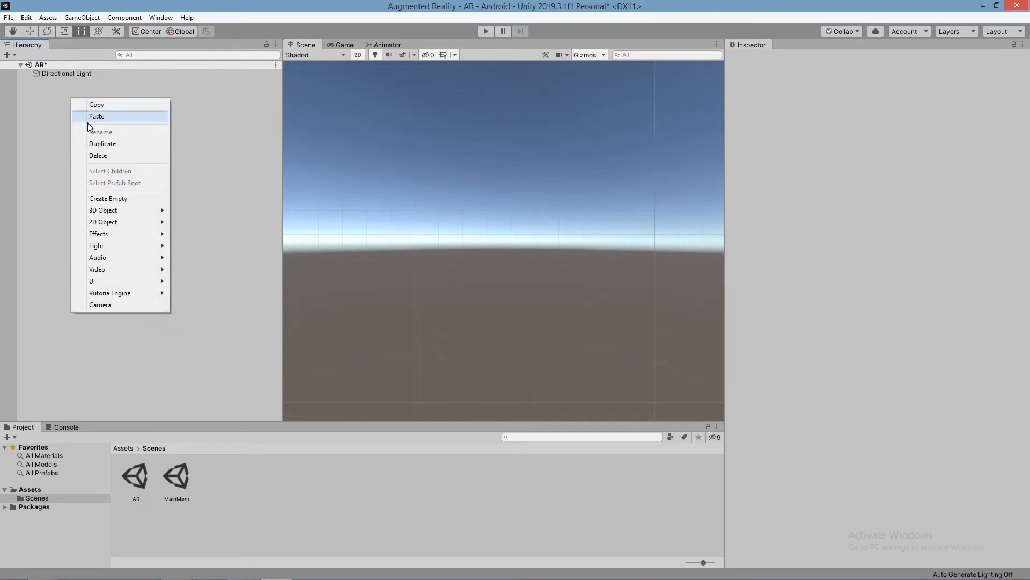
pyautogui.moveTo(108, 296)
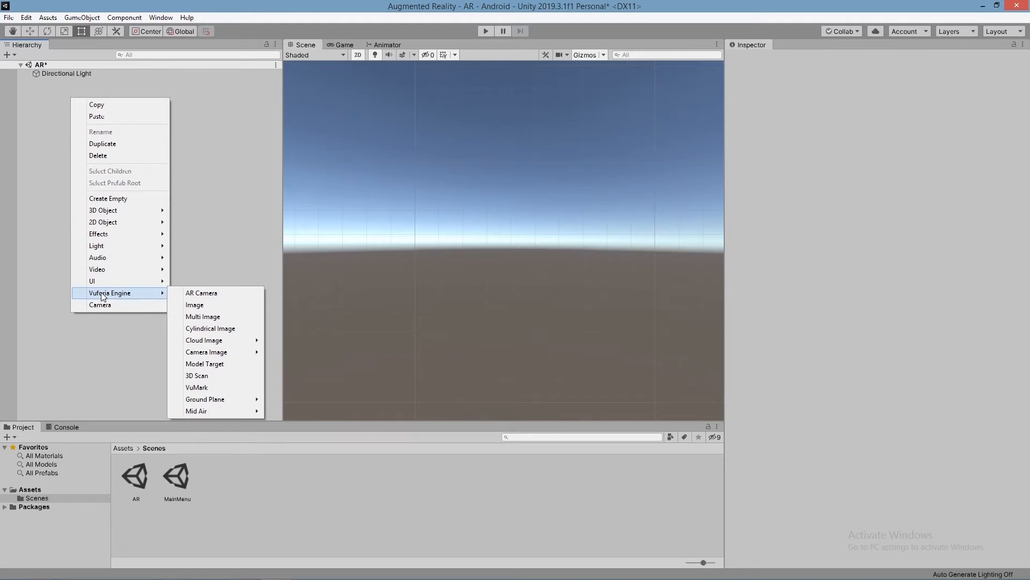
pyautogui.click(221, 294)
pyautogui.scroll(-15, 457, 253)
pyautogui.moveTo(562, 269); pyautogui.dragTo(490, 269, button='middle')
pyautogui.scroll(5, 512, 250)
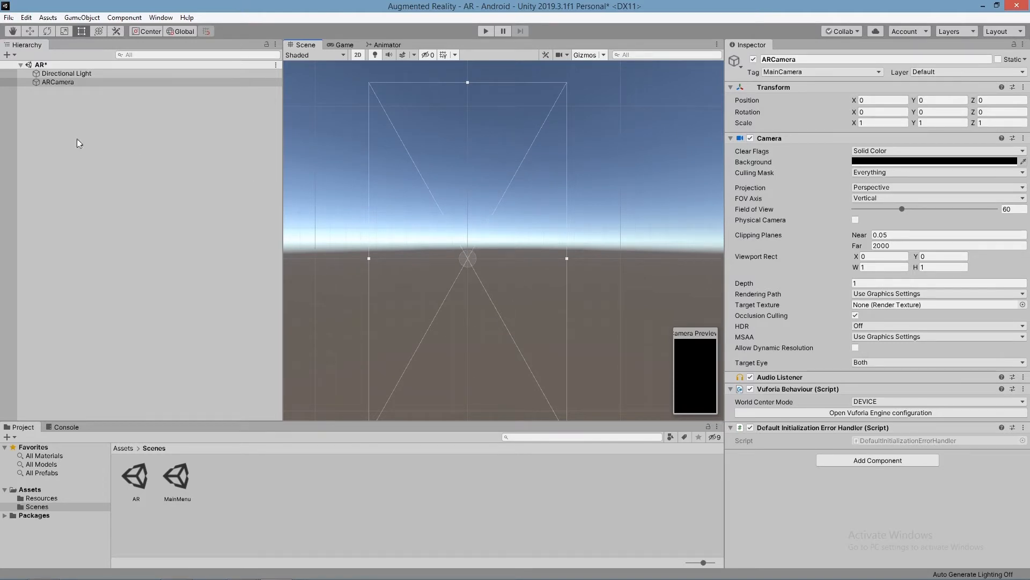
# Step: Add a Vuforia Engine image target to the scene, importing the default image database
pyautogui.click(57, 83)
pyautogui.rightClick(56, 108)
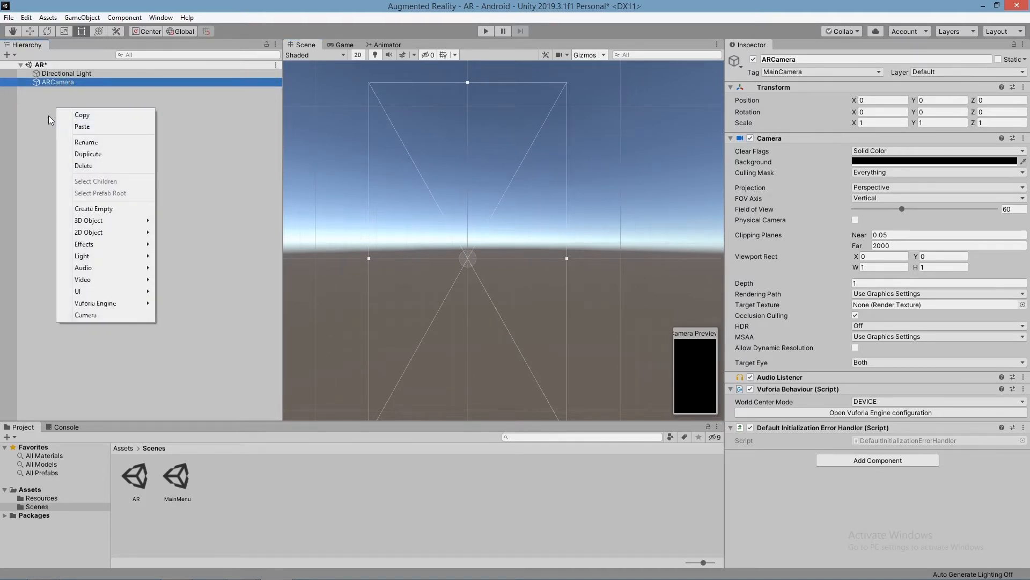
pyautogui.moveTo(139, 304)
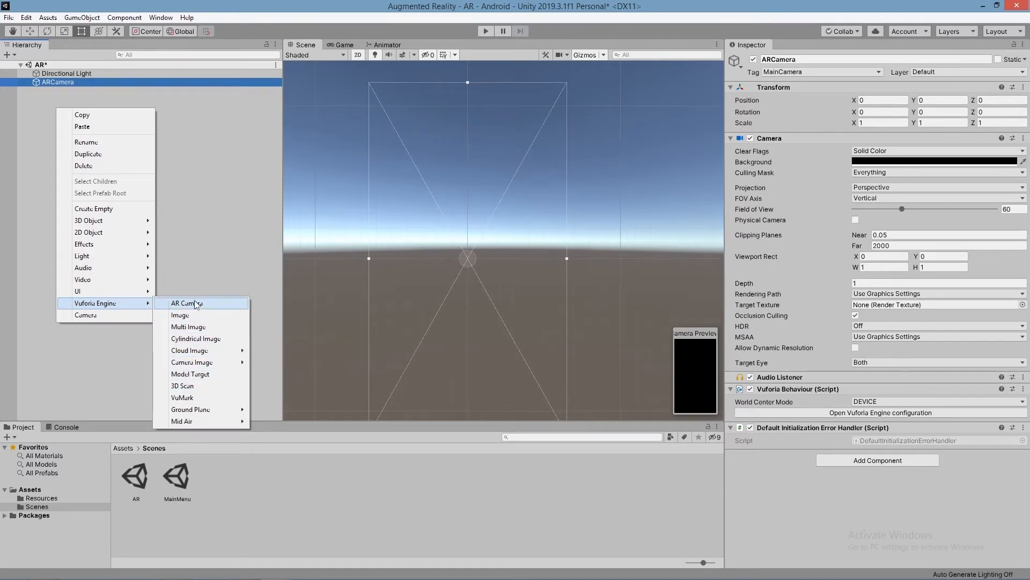
pyautogui.click(196, 315)
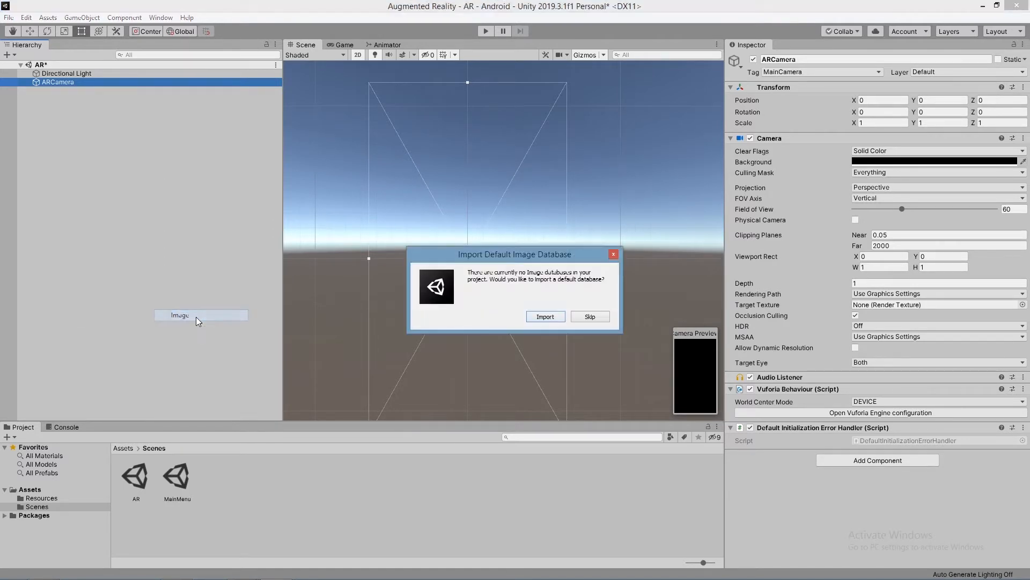
pyautogui.click(553, 317)
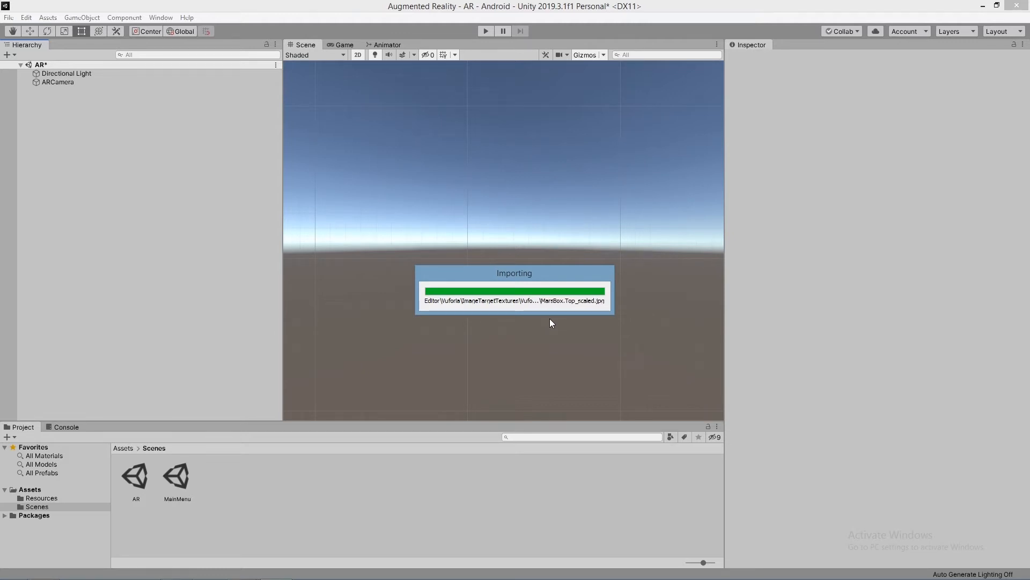
pyautogui.scroll(-2, 643, 343)
pyautogui.scroll(2, 551, 308)
pyautogui.scroll(-4, 552, 309)
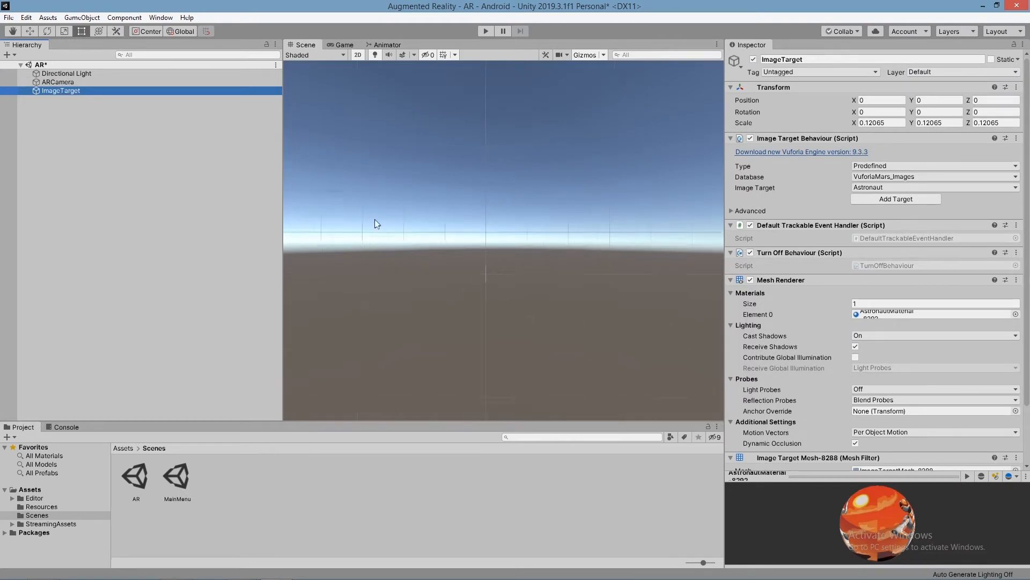
# Step: Turn off 2D mode in the Scene view and frame the Astronaut image target in perspective
pyautogui.press('f')
pyautogui.moveTo(525, 270); pyautogui.dragTo(497, 325, button='middle')
pyautogui.click(358, 55)
pyautogui.keyDown('alt'); pyautogui.moveTo(636, 251); pyautogui.dragTo(629, 303); pyautogui.keyUp('alt')
pyautogui.scroll(-10, 631, 305)
pyautogui.scroll(8, 631, 306)
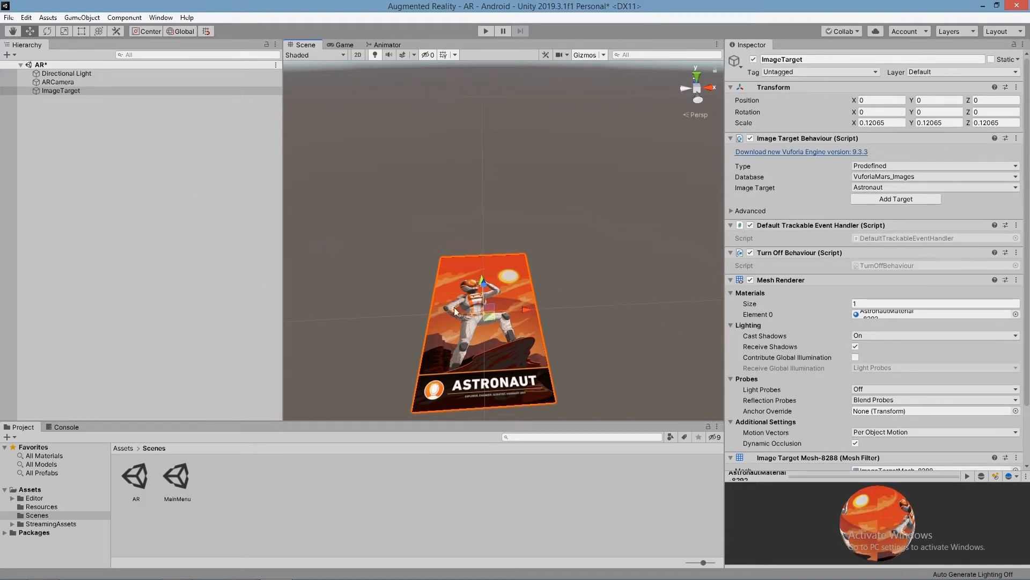
# Step: Check the AR scene in the Game view and return to the Scene view
pyautogui.scroll(-5, 476, 302)
pyautogui.click(341, 45)
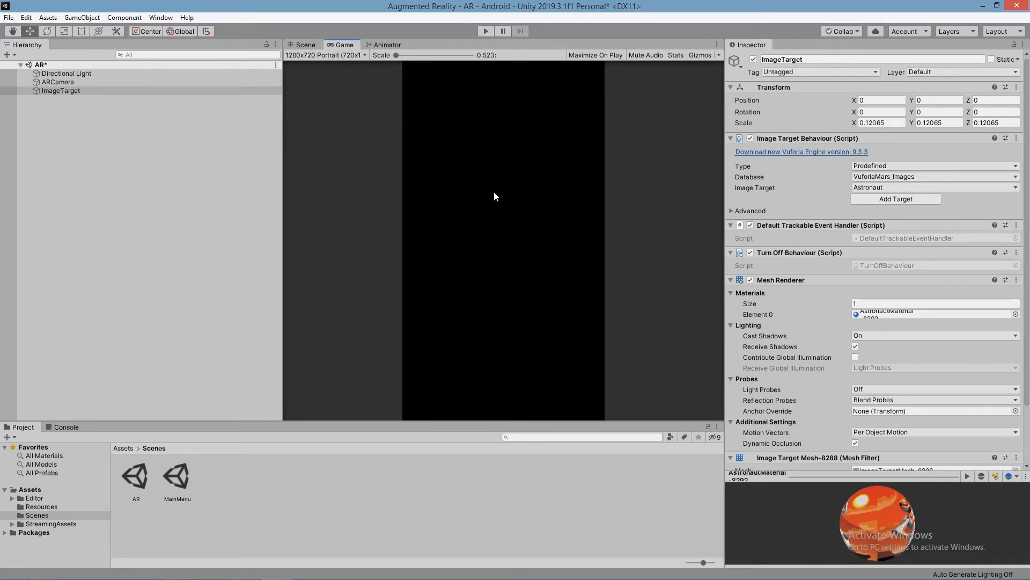
pyautogui.click(301, 46)
pyautogui.scroll(5, 461, 177)
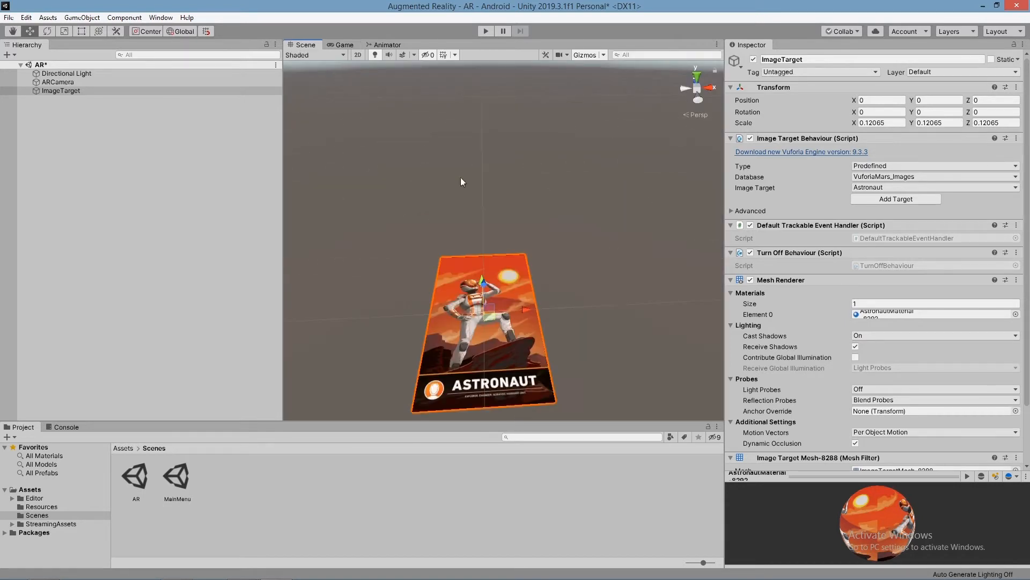
# Step: Add a UI canvas to the AR scene
pyautogui.click(343, 44)
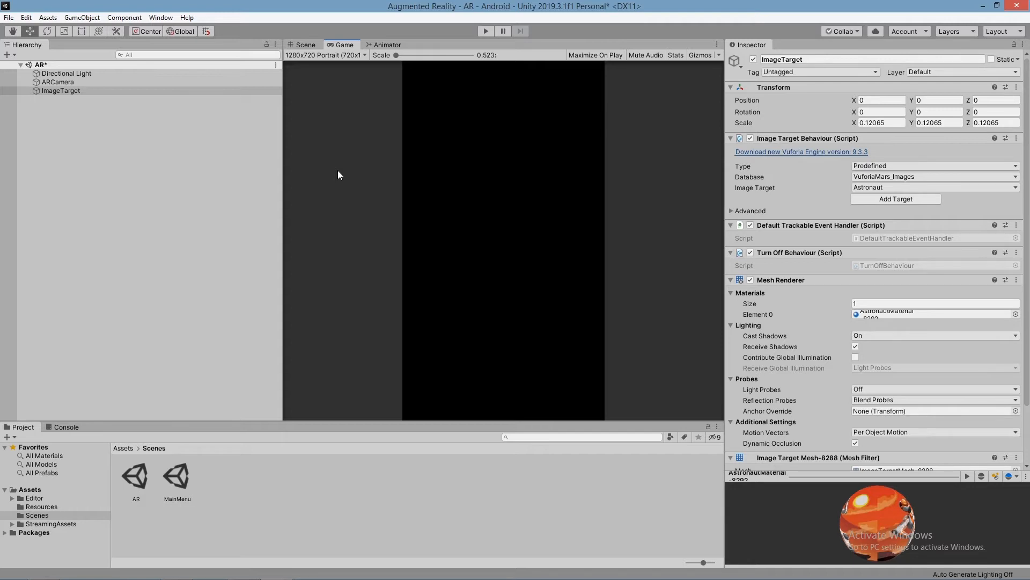
pyautogui.rightClick(67, 103)
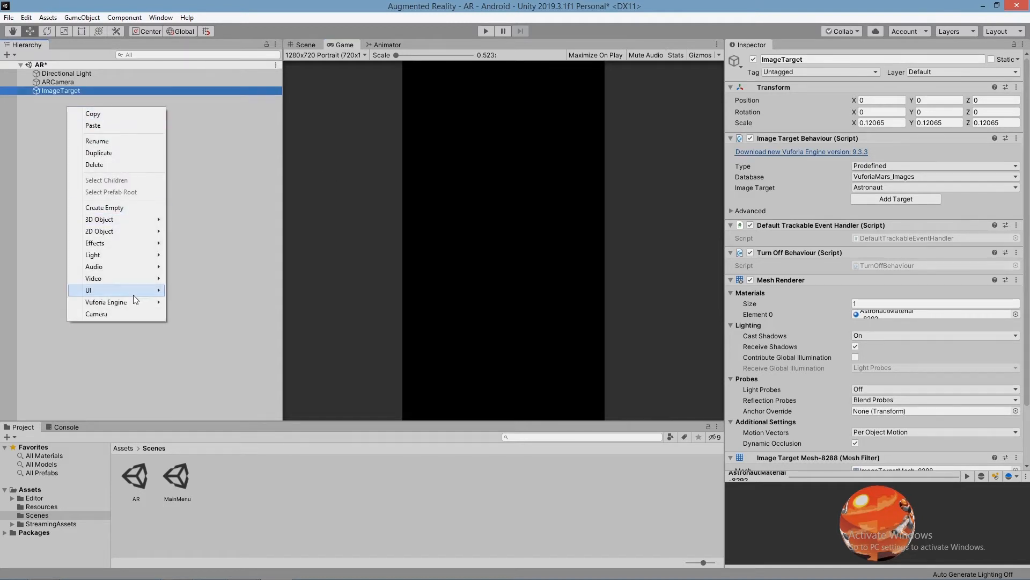
pyautogui.click(214, 444)
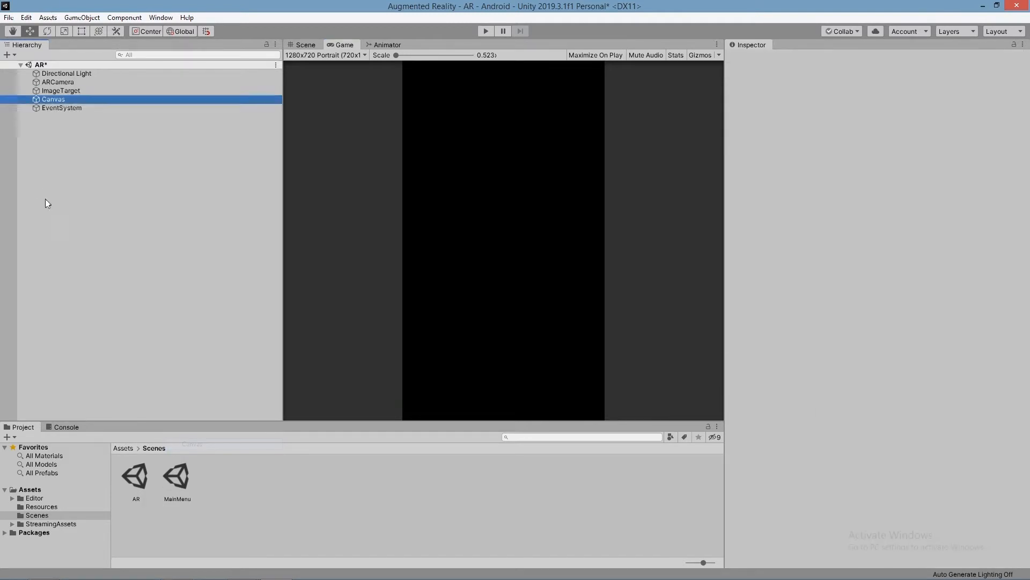
# Step: Frame the canvas in the Scene view in 2D mode and activate the Rect tool
pyautogui.click(303, 45)
pyautogui.scroll(-5, 559, 234)
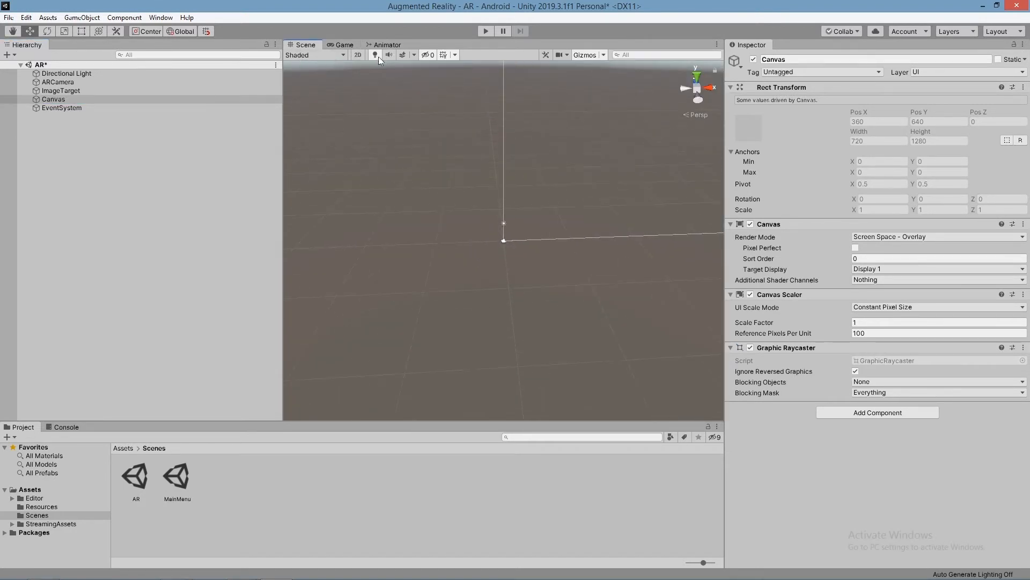
pyautogui.doubleClick(73, 101)
pyautogui.keyDown('alt'); pyautogui.moveTo(592, 270); pyautogui.dragTo(580, 213); pyautogui.keyUp('alt')
pyautogui.moveTo(580, 213); pyautogui.dragTo(612, 224, button='right')
pyautogui.scroll(2, 639, 239)
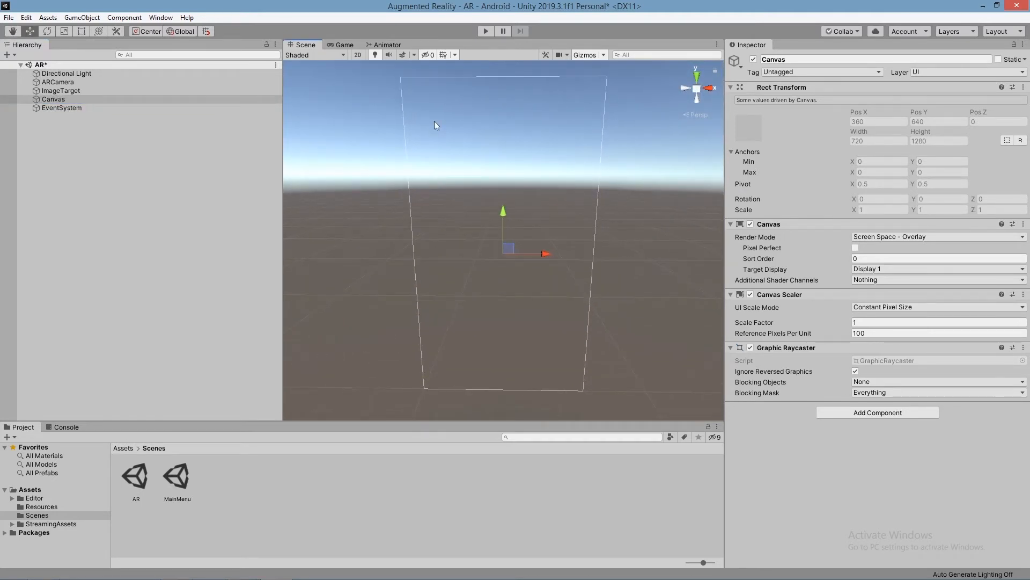
pyautogui.click(358, 55)
pyautogui.press('t')
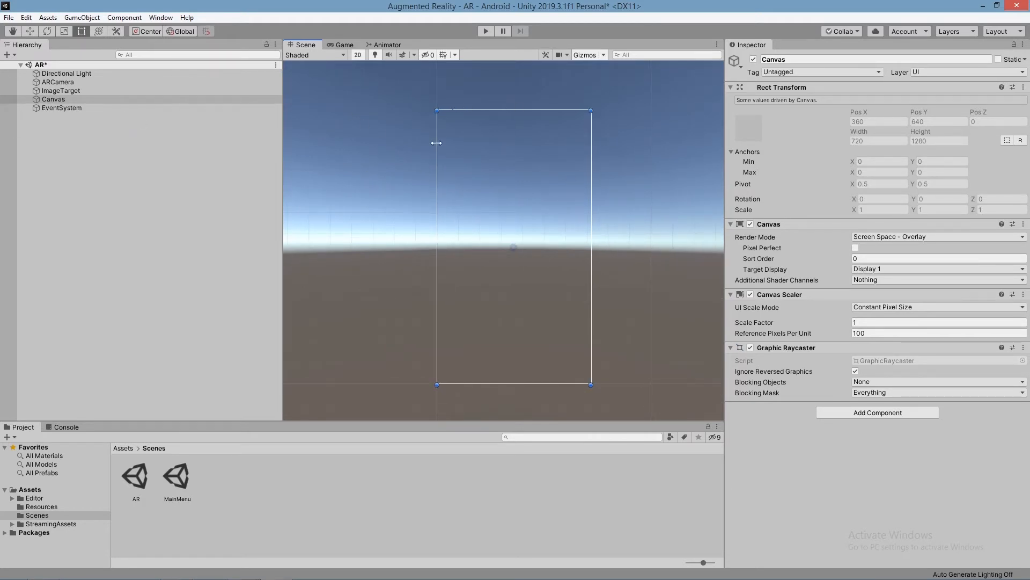
# Step: Add a UI image to the canvas and stretch it with its anchors into a full-width header bar along the canvas's upper edge
pyautogui.rightClick(47, 100)
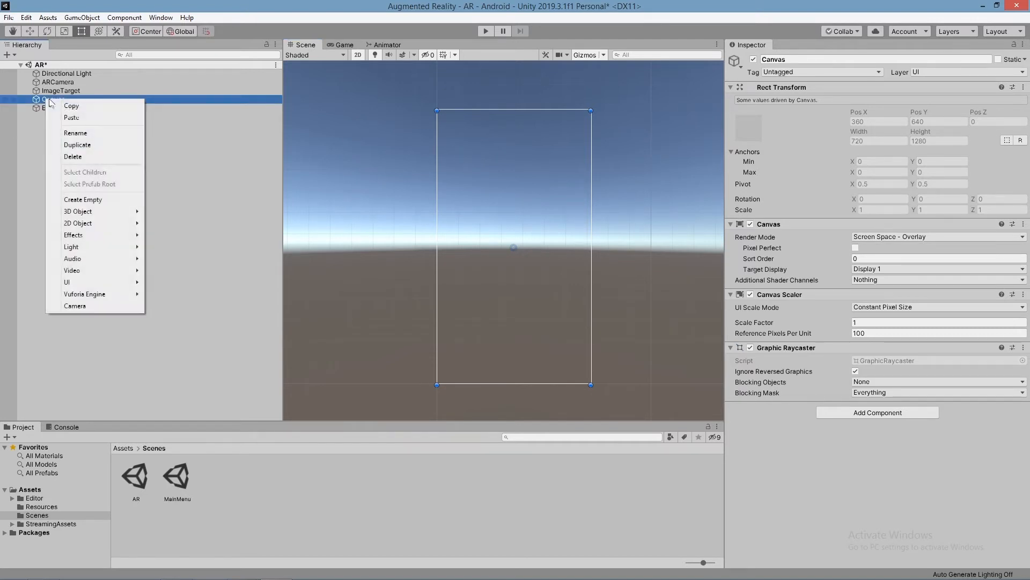
pyautogui.moveTo(110, 284)
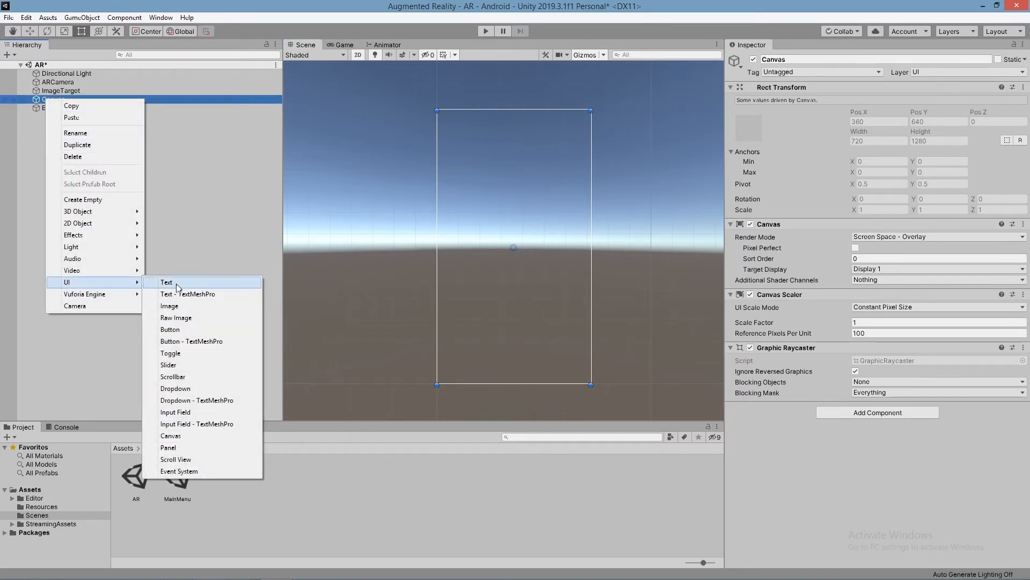
pyautogui.click(171, 305)
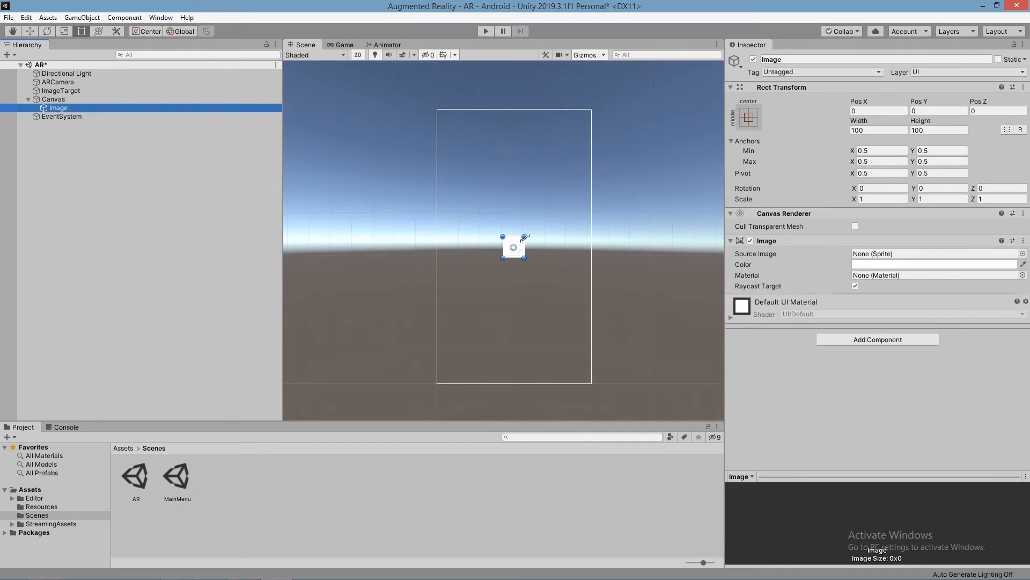
pyautogui.moveTo(525, 237); pyautogui.dragTo(591, 110)
pyautogui.moveTo(502, 258); pyautogui.dragTo(466, 135)
pyautogui.moveTo(517, 247); pyautogui.dragTo(592, 109)
pyautogui.moveTo(511, 252); pyautogui.dragTo(433, 134)
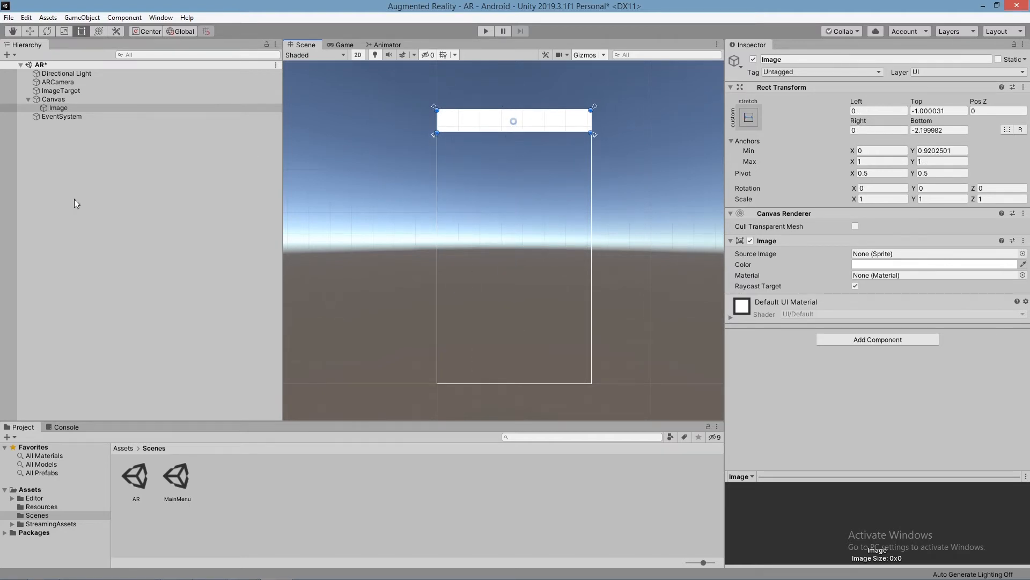
# Step: Add a UI text reading "Augmented Reality" to the header image at font size 25, in a box about 233 by 48
pyautogui.rightClick(59, 108)
pyautogui.moveTo(115, 290)
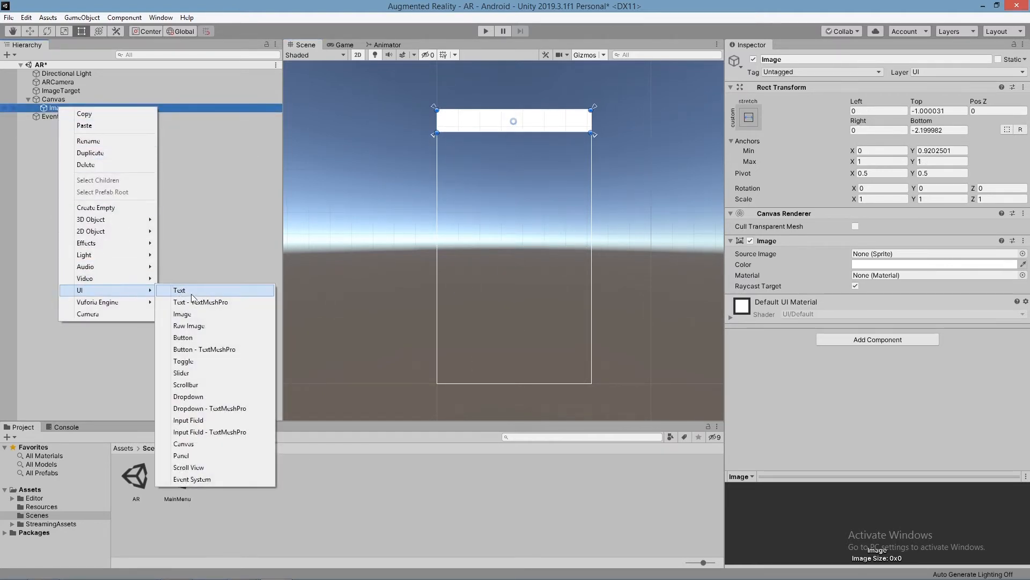
pyautogui.click(179, 290)
pyautogui.click(784, 269)
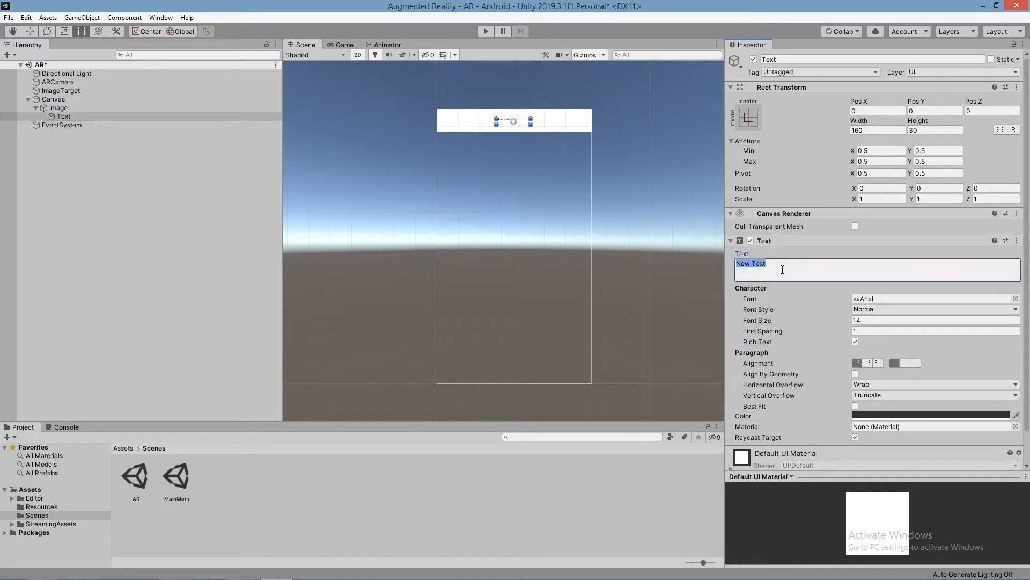
pyautogui.write('Augmenter')
pyautogui.moveTo(762, 317); pyautogui.dragTo(771, 317)
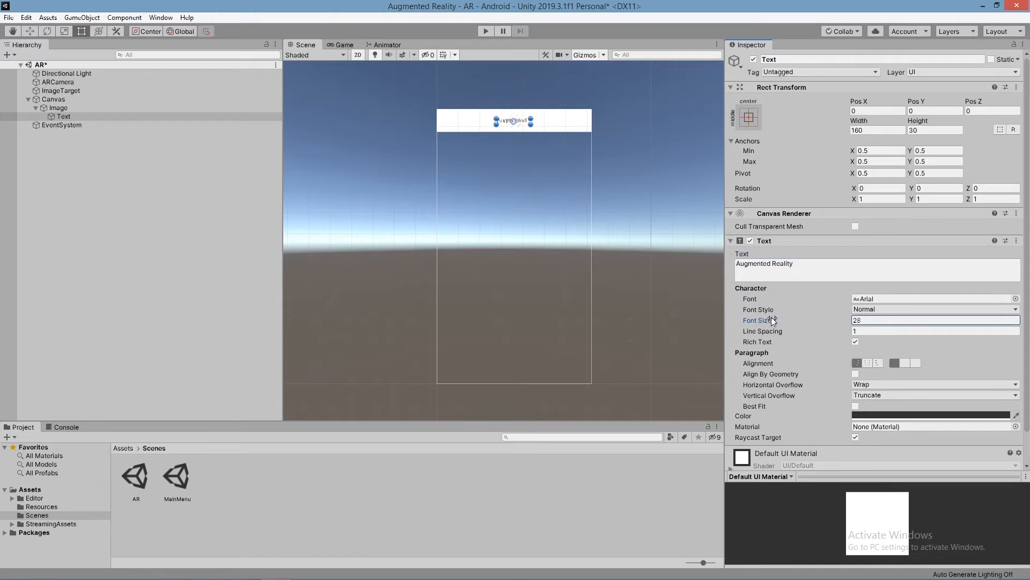
pyautogui.moveTo(531, 124); pyautogui.dragTo(544, 125)
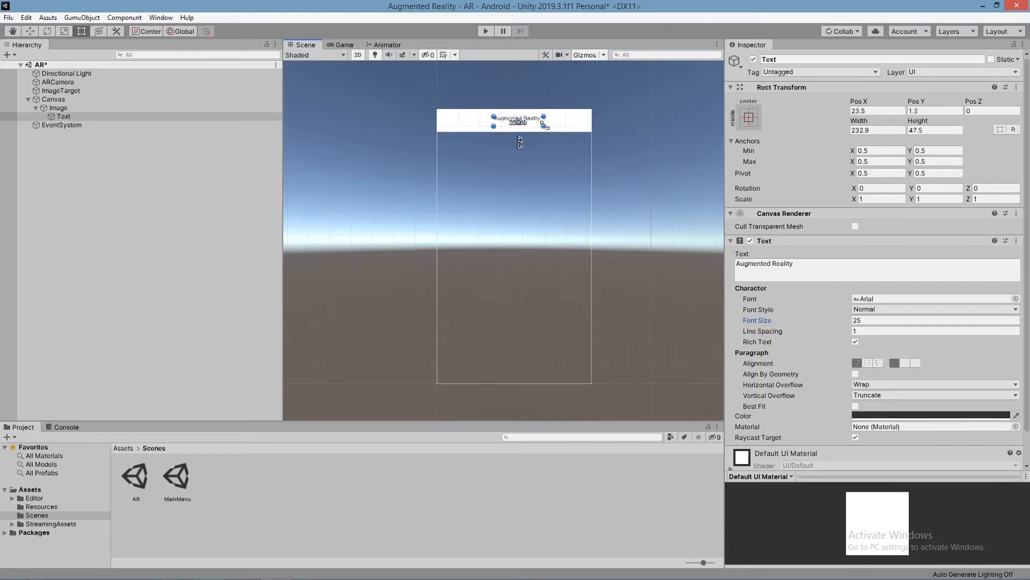
pyautogui.click(36, 108)
# Step: Add a UI button to the canvas and shape it into a small square at the left end of the header bar
pyautogui.rightClick(55, 99)
pyautogui.moveTo(117, 286)
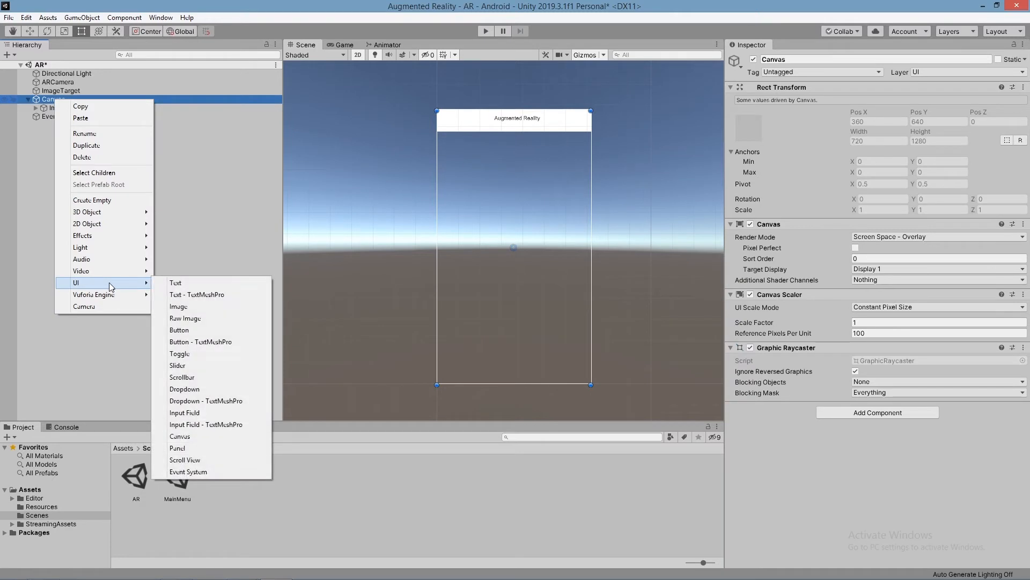
pyautogui.click(183, 330)
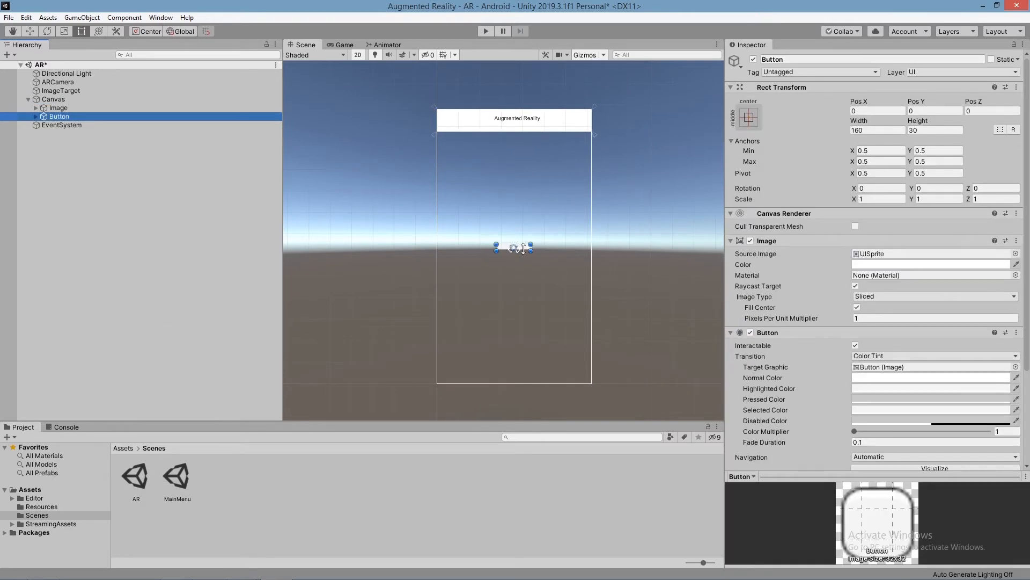
pyautogui.click(521, 248)
pyautogui.scroll(3, 523, 247)
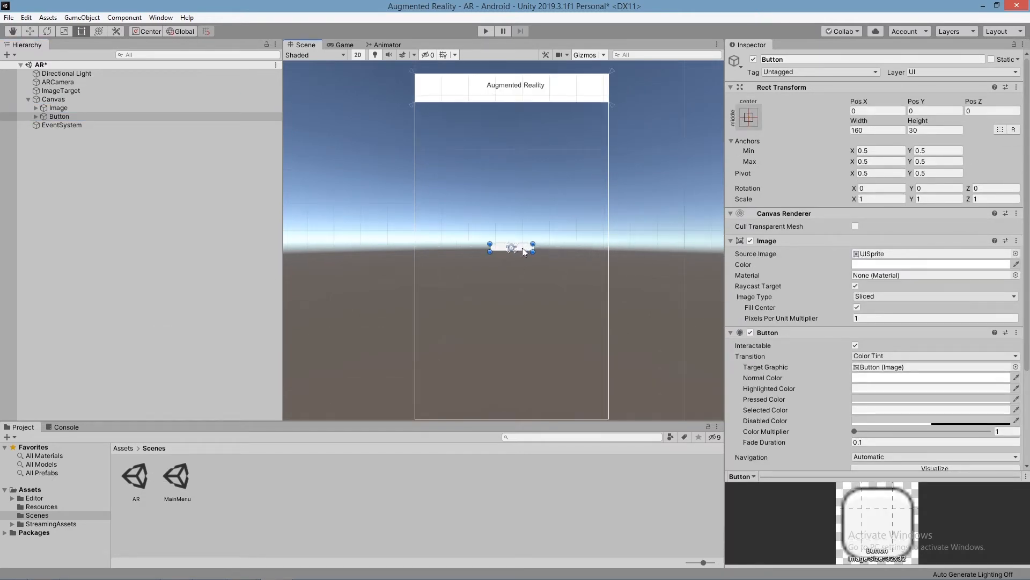
pyautogui.moveTo(523, 278); pyautogui.dragTo(440, 96)
pyautogui.moveTo(523, 274); pyautogui.dragTo(415, 95)
pyautogui.scroll(2, 464, 102)
pyautogui.moveTo(483, 134); pyautogui.dragTo(502, 202, button='middle')
pyautogui.moveTo(547, 150); pyautogui.dragTo(456, 139)
# Step: Change the header button's label text to "Back"
pyautogui.click(35, 116)
pyautogui.click(63, 124)
pyautogui.click(886, 265)
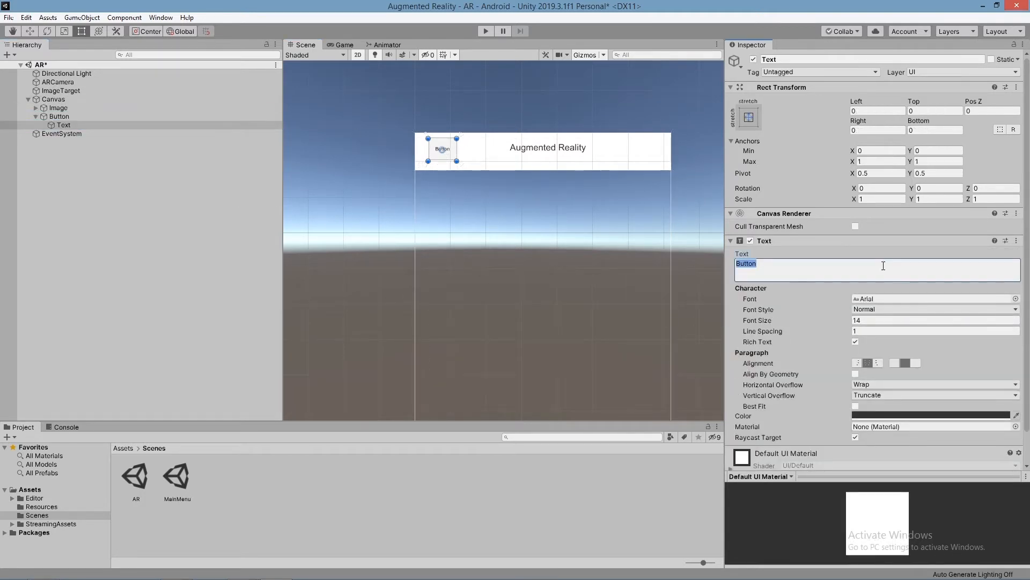
pyautogui.write('Back')
pyautogui.press('Return')
pyautogui.press('BackSpace')
pyautogui.click(710, 263)
# Step: Examine the canvas layout with its header bar, title and Back button, and collapse the canvas hierarchy
pyautogui.scroll(-1, 546, 190)
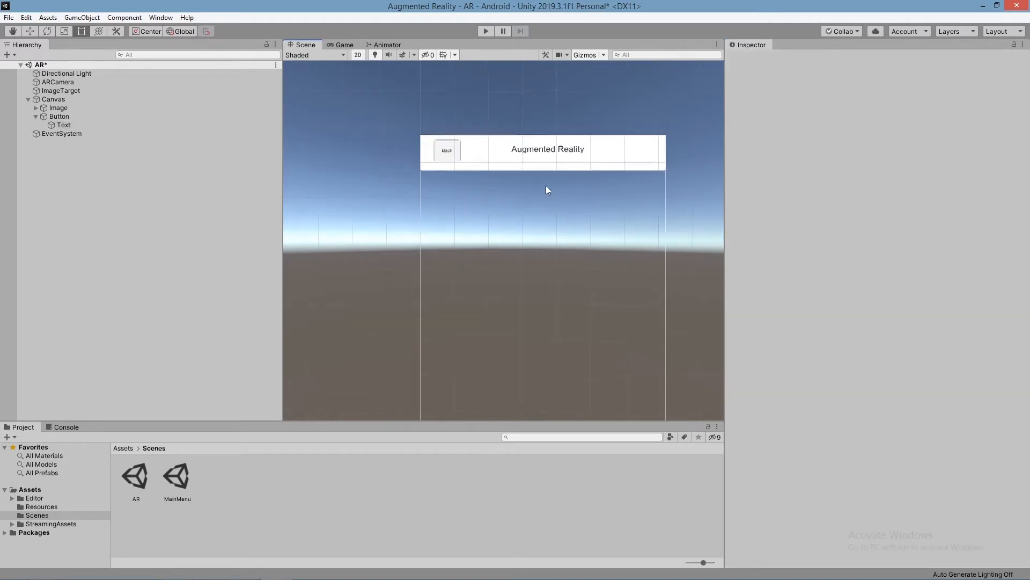
pyautogui.scroll(-9, 553, 192)
pyautogui.moveTo(564, 202); pyautogui.dragTo(473, 159, button='middle')
pyautogui.scroll(-3, 531, 193)
pyautogui.scroll(1, 536, 194)
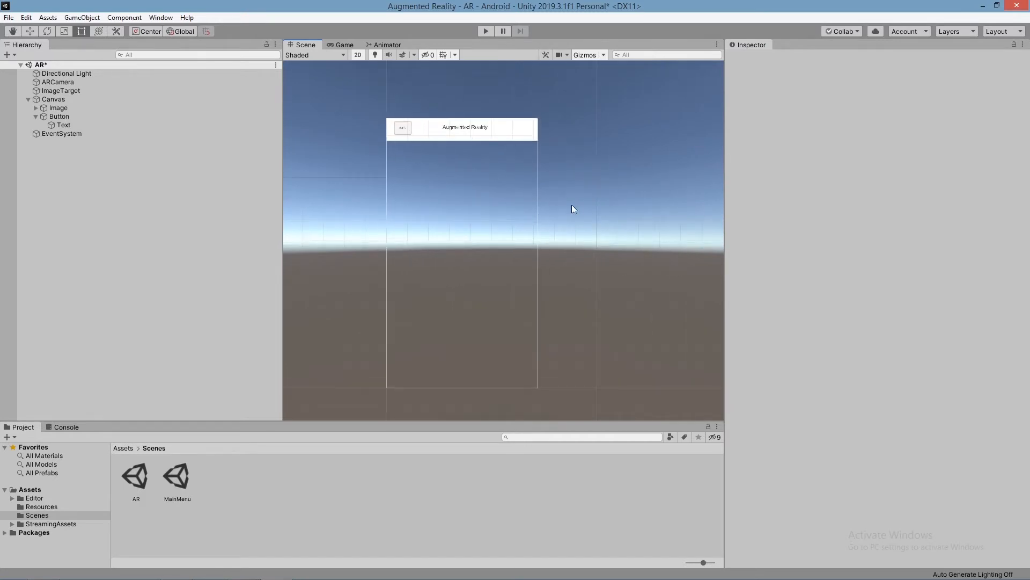
pyautogui.scroll(2, 565, 211)
pyautogui.scroll(-3, 645, 217)
pyautogui.scroll(2, 629, 211)
pyautogui.moveTo(630, 214); pyautogui.dragTo(657, 211, button='middle')
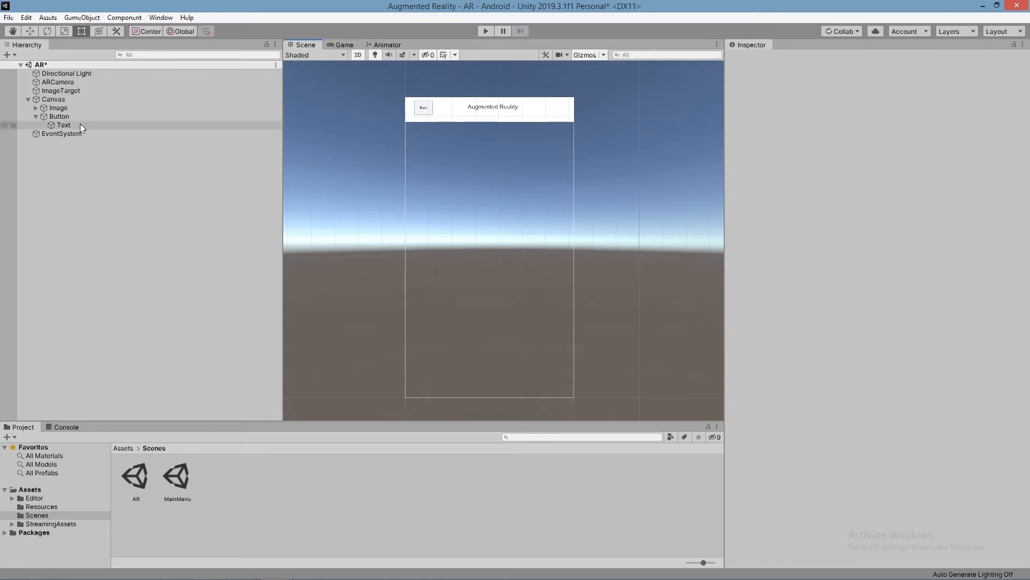
pyautogui.click(28, 99)
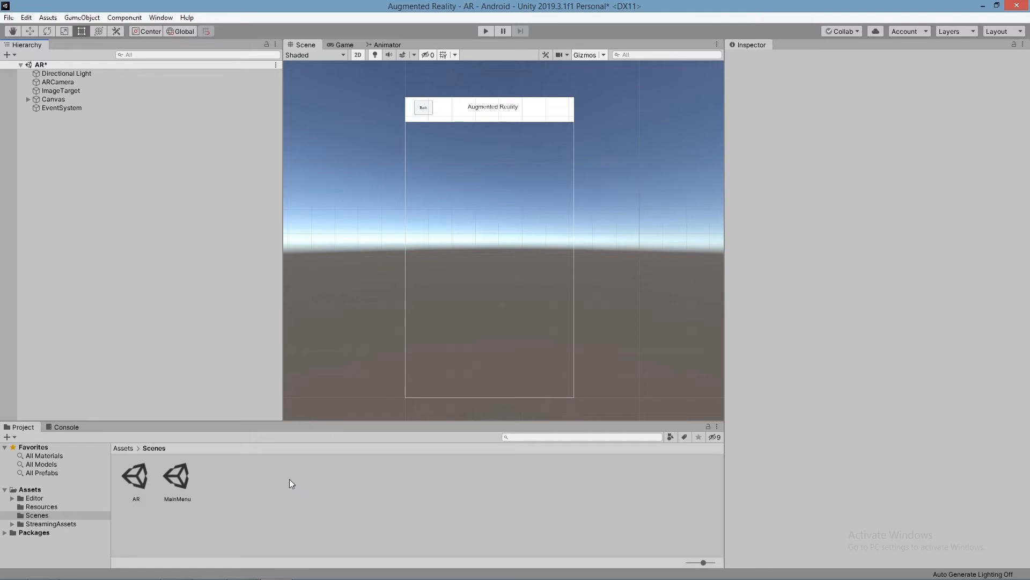
# Step: Switch to Chrome, search Google for "vuforiadeveloper" and open the Vuforia Developer Portal
pyautogui.hotkey('alt', 'Tab')
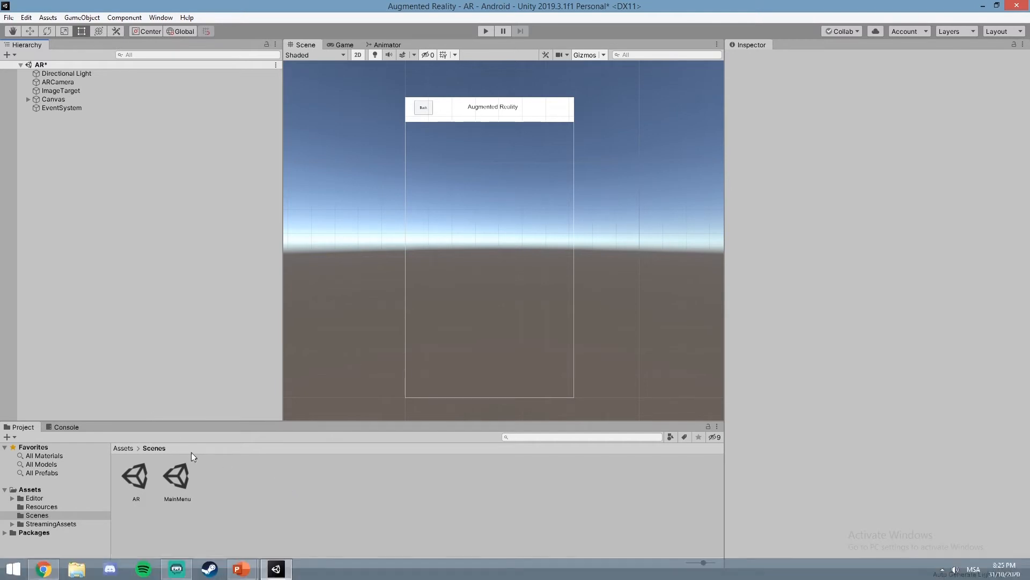
pyautogui.hotkey('alt', 'Tab')
pyautogui.hotkey('alt', 'Tab')
pyautogui.hotkey('alt', 'Tab')
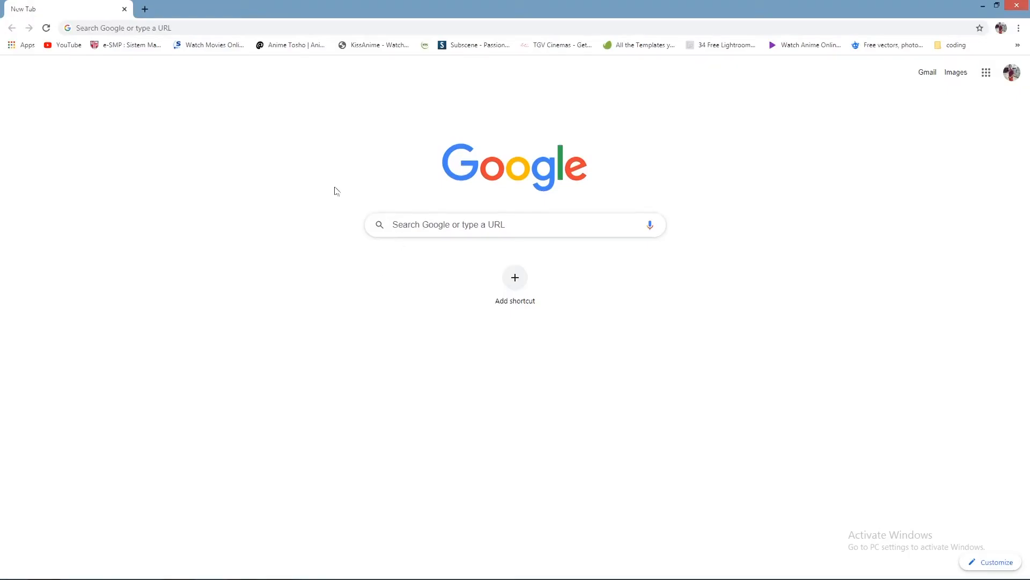
pyautogui.click(438, 223)
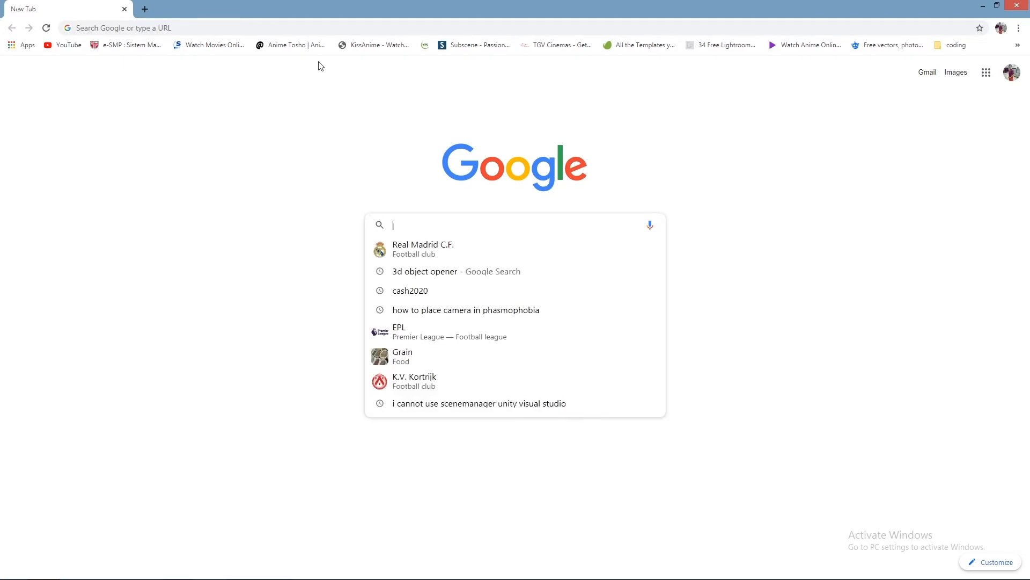
pyautogui.write('vuforia')
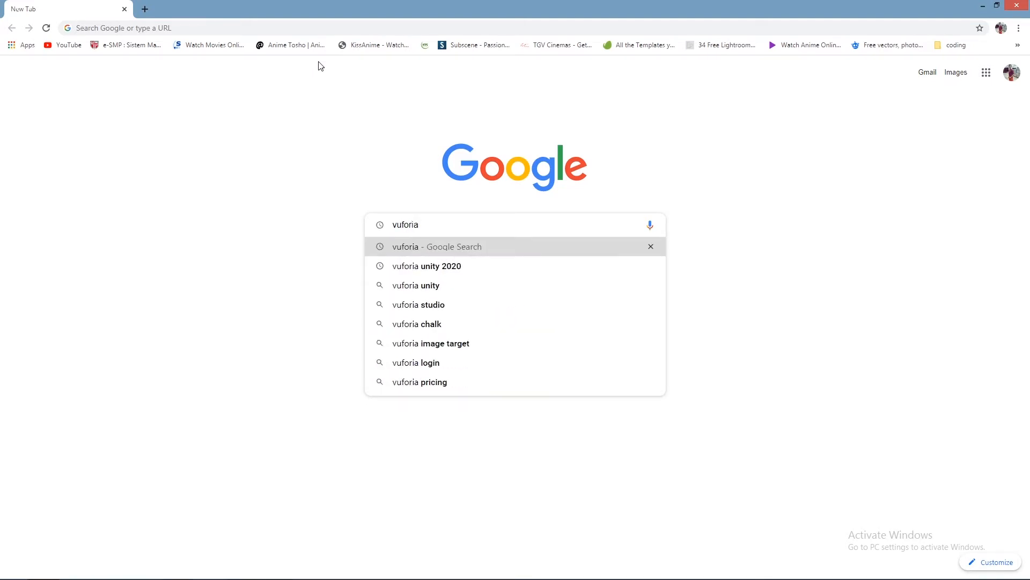
pyautogui.write('developer')
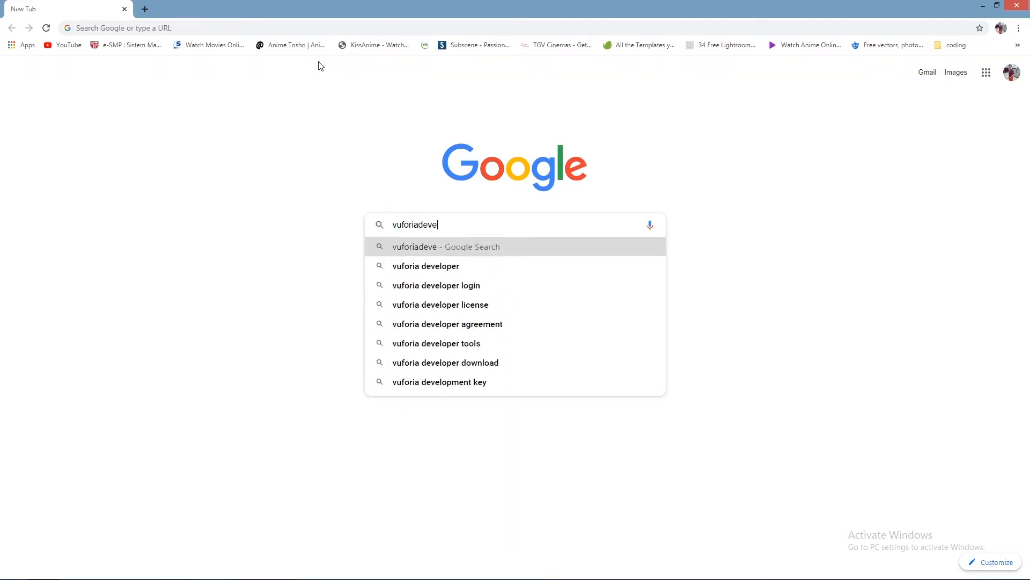
pyautogui.press('Return')
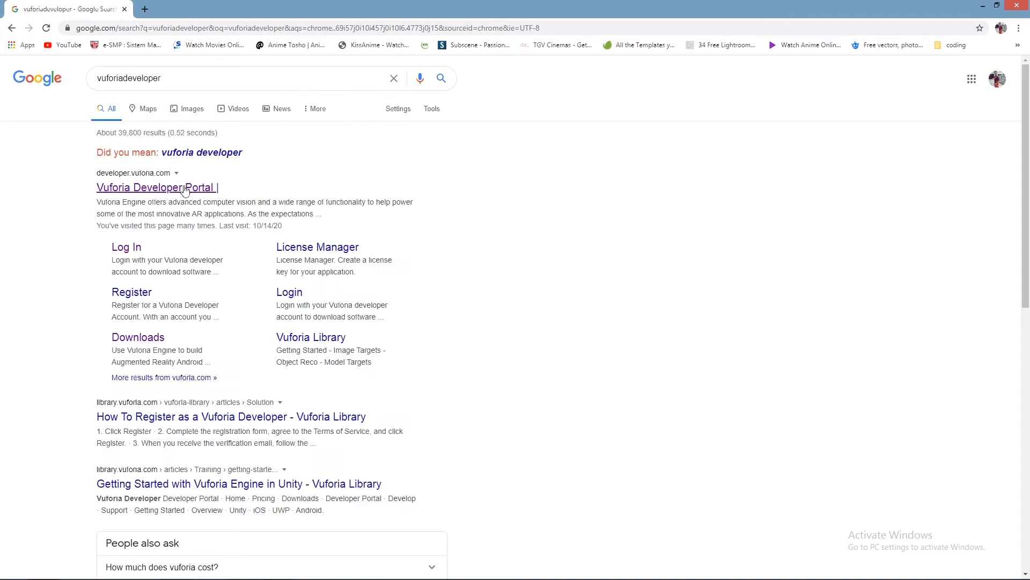
pyautogui.click(180, 192)
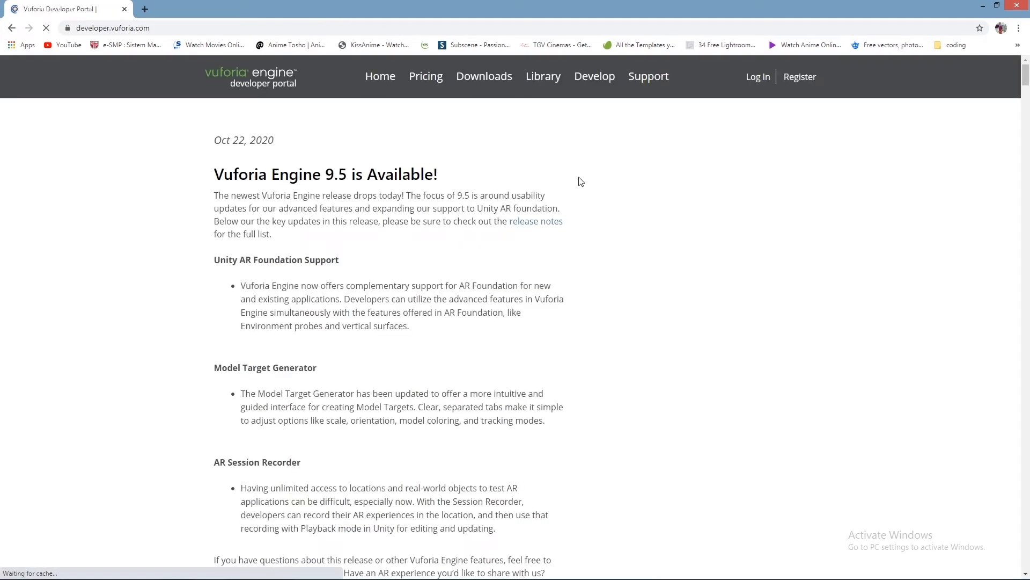
# Step: Log in to the Vuforia Developer Portal with the account's e-mail address and password
pyautogui.click(760, 78)
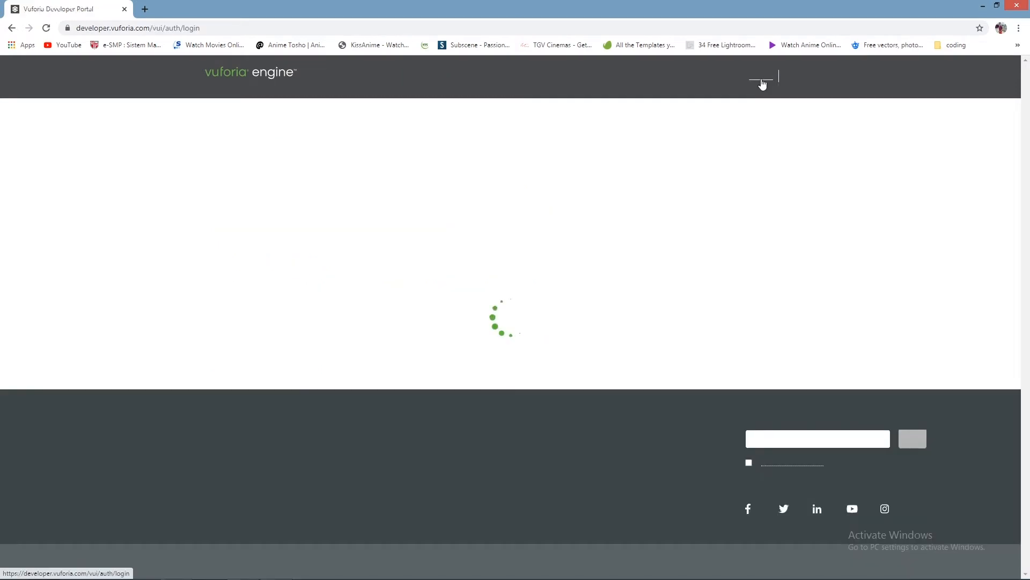
pyautogui.click(440, 230)
pyautogui.click(418, 254)
pyautogui.click(472, 283)
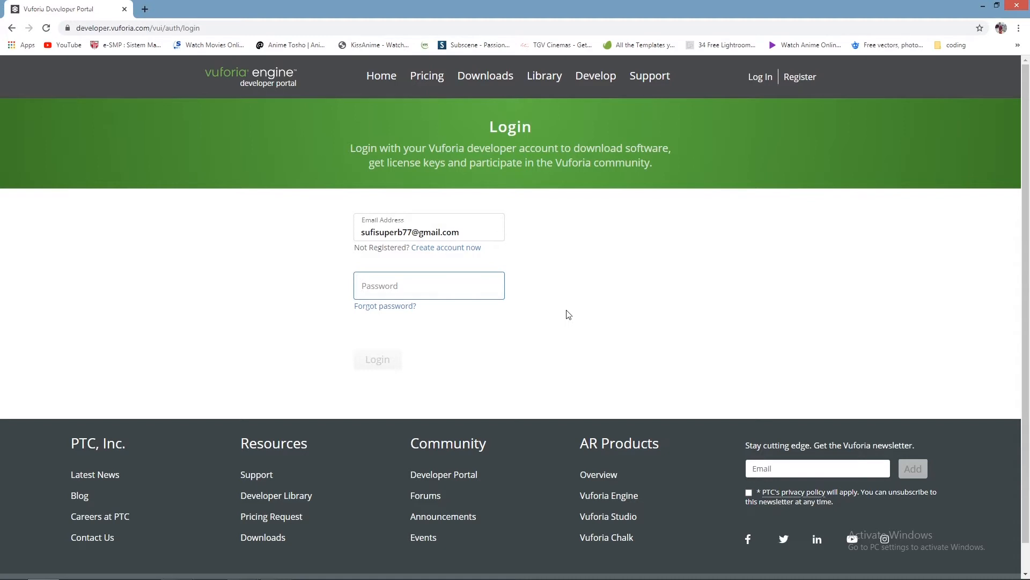
pyautogui.write('•')
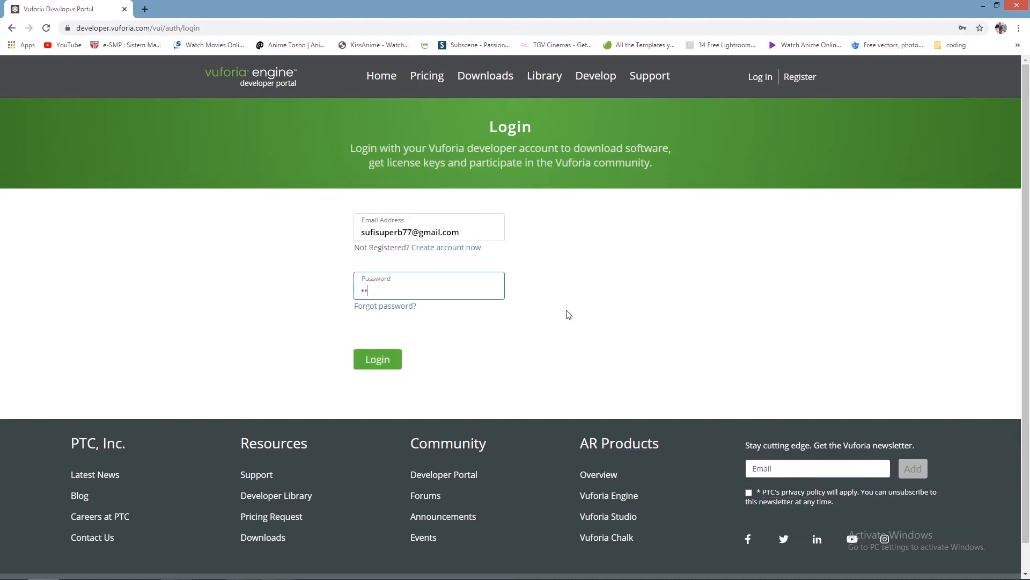
pyautogui.press('BackSpace')
pyautogui.press('BackSpace')
pyautogui.press('BackSpace')
pyautogui.write('•••••••••')
pyautogui.click(388, 357)
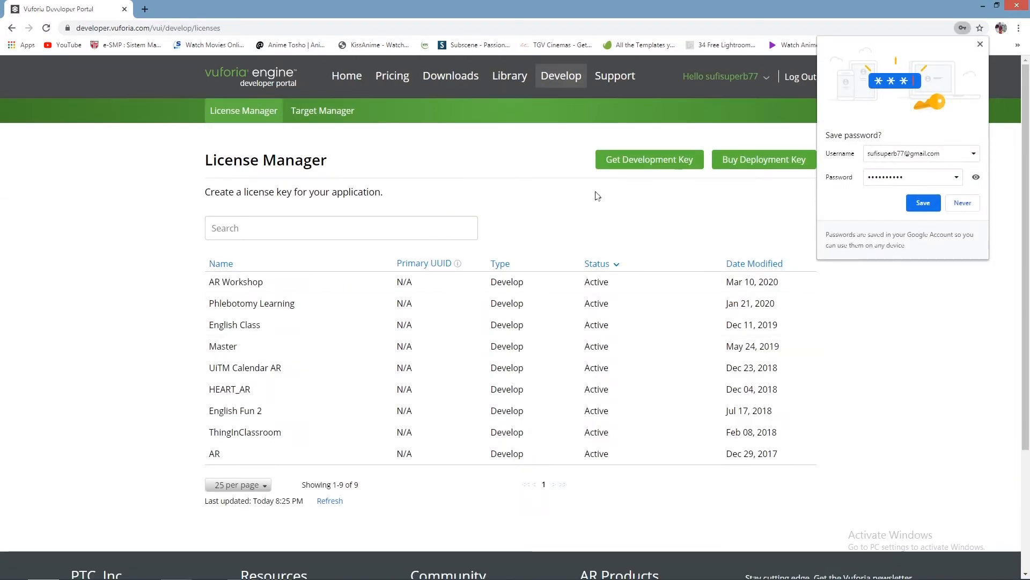
pyautogui.click(980, 45)
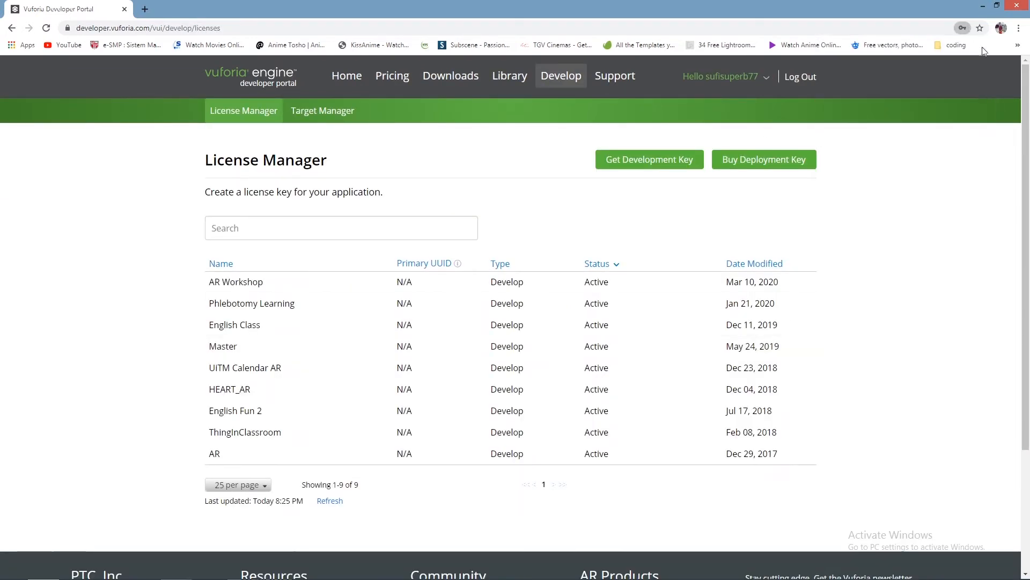
pyautogui.scroll(-3, 499, 177)
pyautogui.scroll(3, 376, 236)
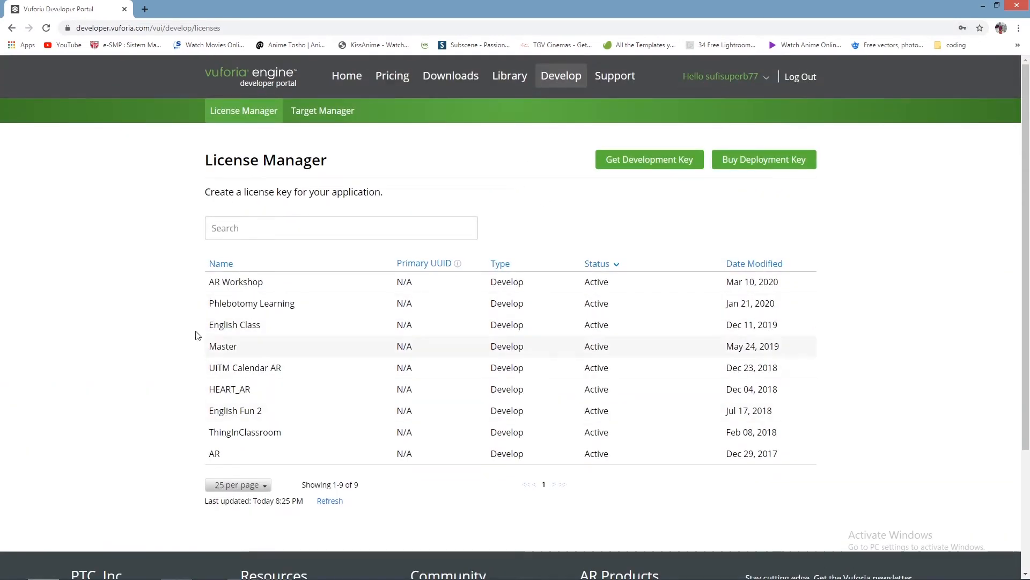
pyautogui.scroll(-1, 201, 336)
pyautogui.scroll(1, 376, 325)
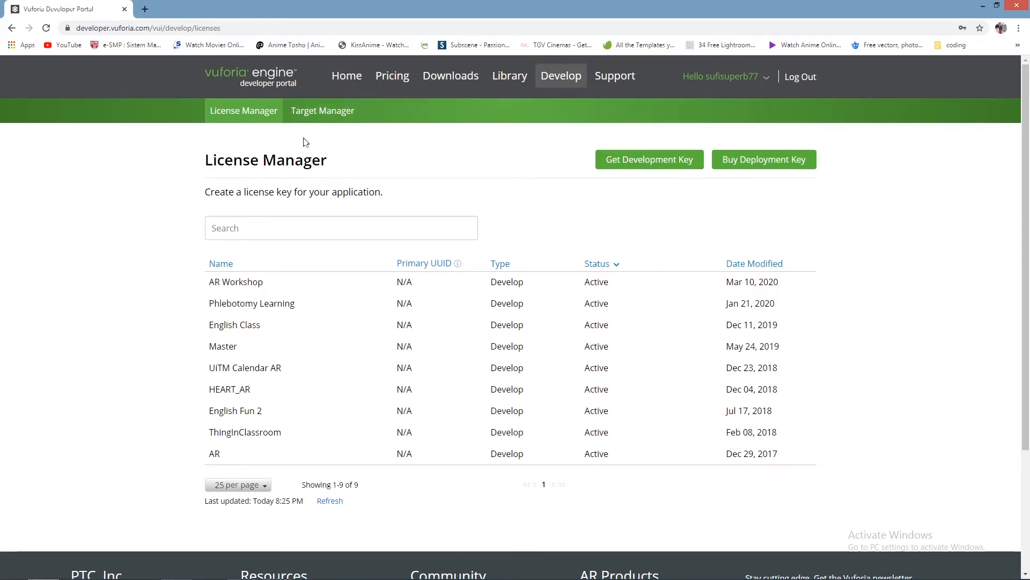
pyautogui.click(322, 110)
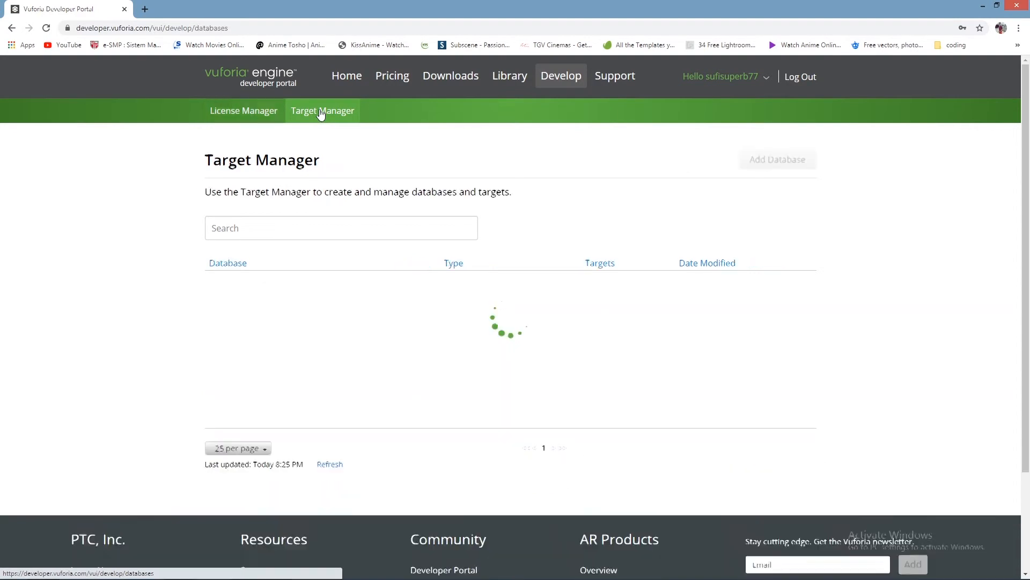
pyautogui.click(258, 110)
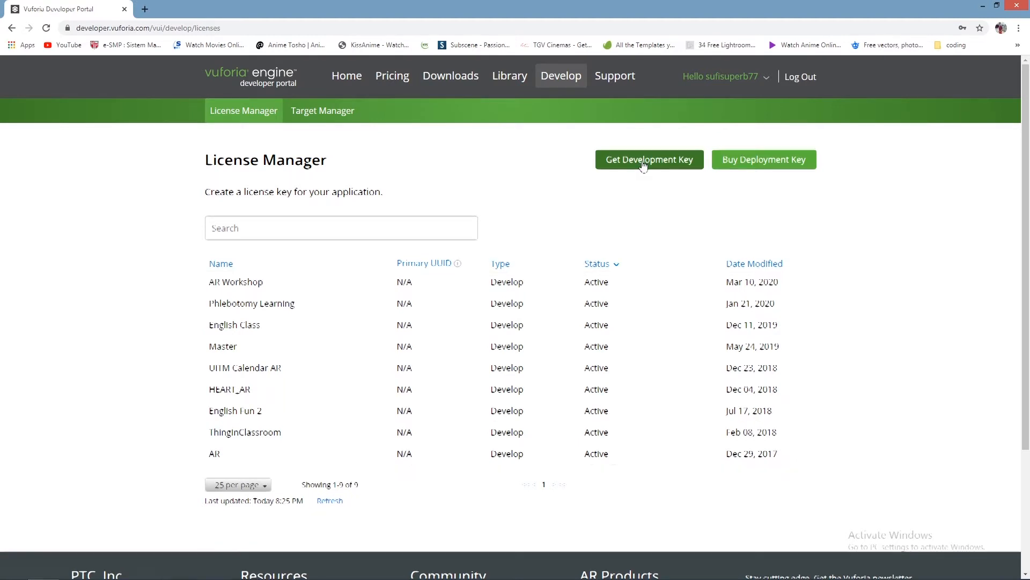
# Step: Start a free development license key and name the license "Augmented Reality"
pyautogui.click(644, 166)
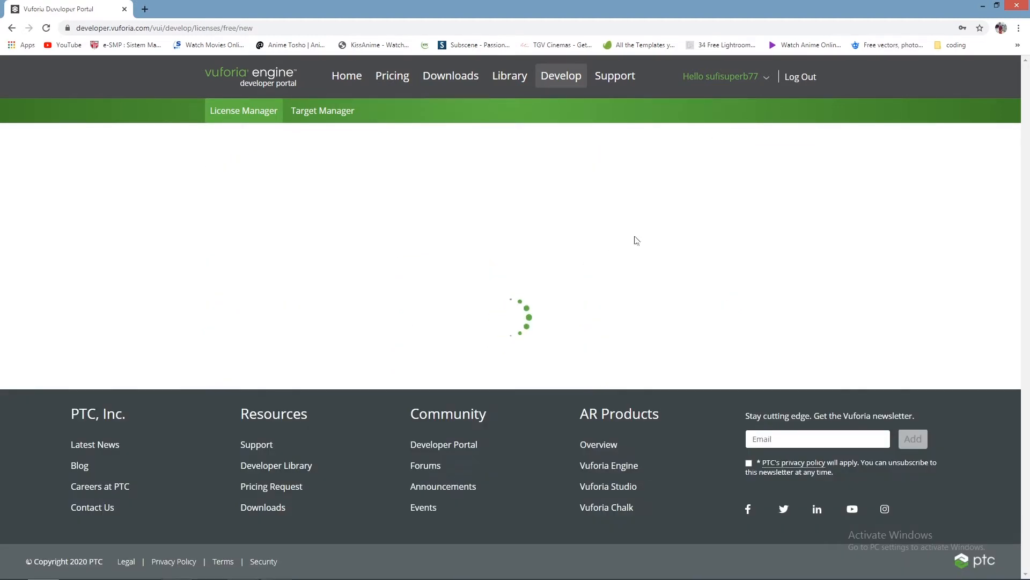
pyautogui.click(329, 214)
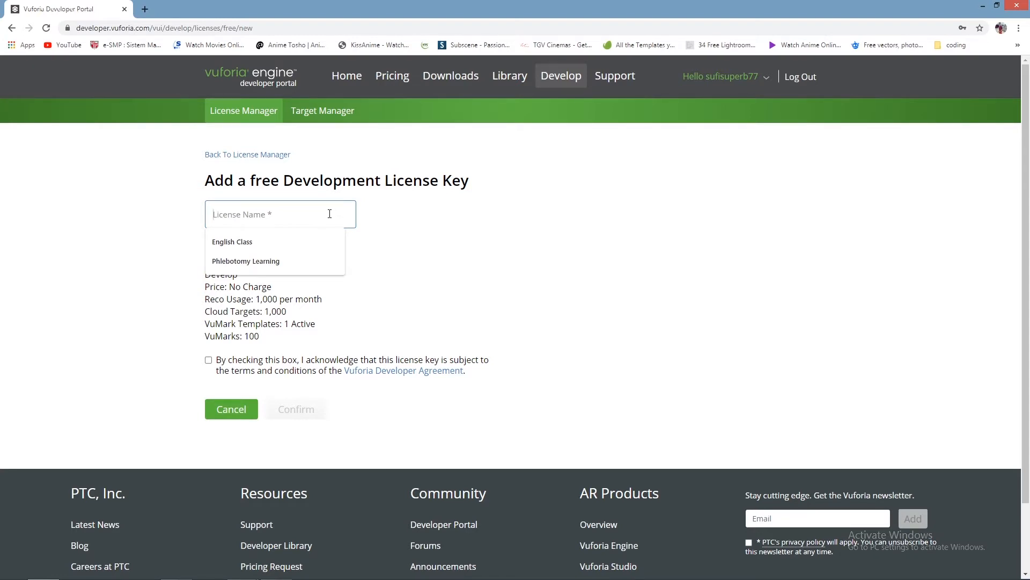
pyautogui.write('Augmet')
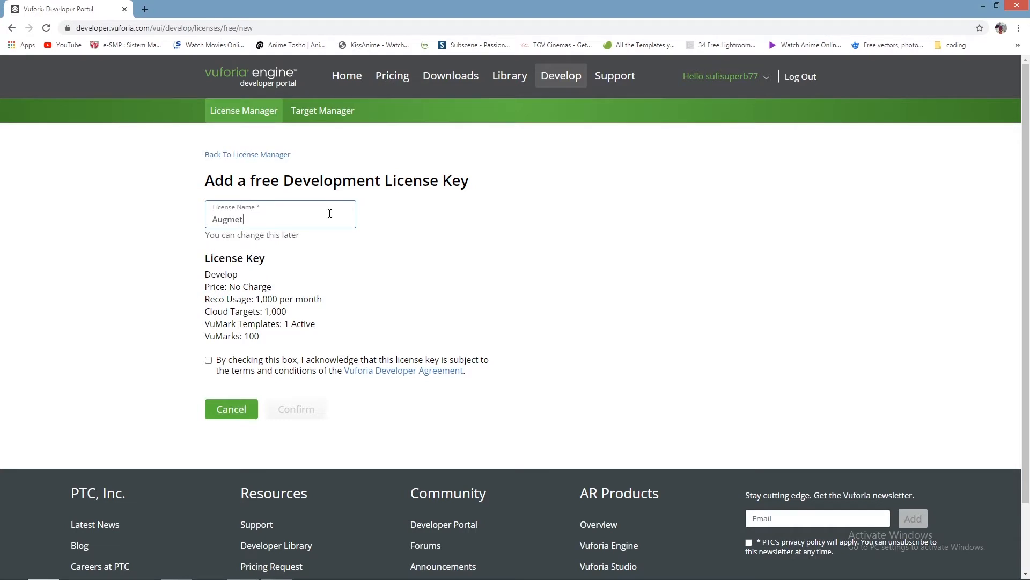
pyautogui.write('nted Reality SK4')
pyautogui.press('BackSpace')
pyautogui.press('BackSpace')
pyautogui.press('BackSpace')
# Step: Accept the Vuforia Developer Agreement terms and confirm creation of the development license key
pyautogui.click(208, 360)
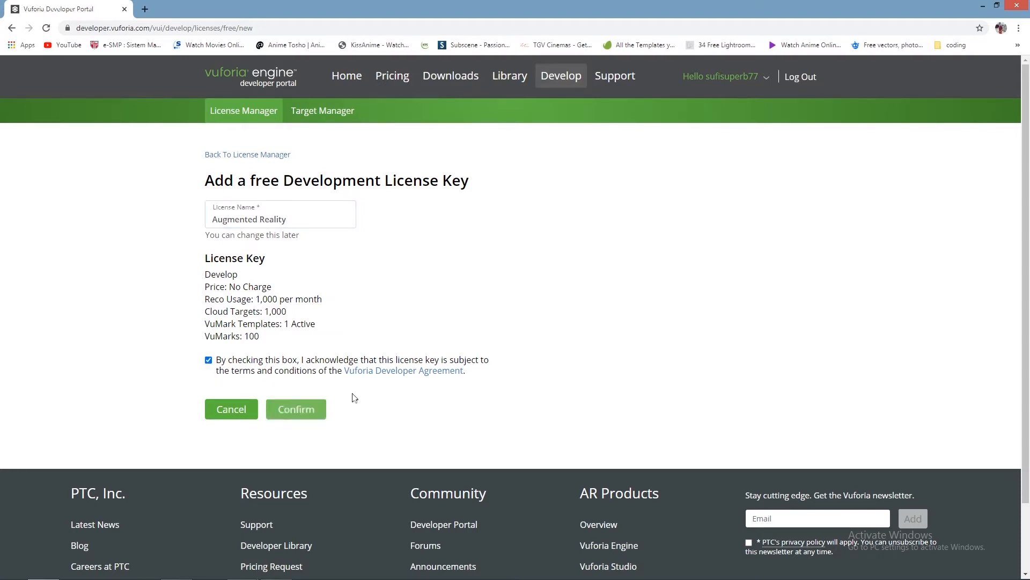
pyautogui.scroll(-2, 306, 361)
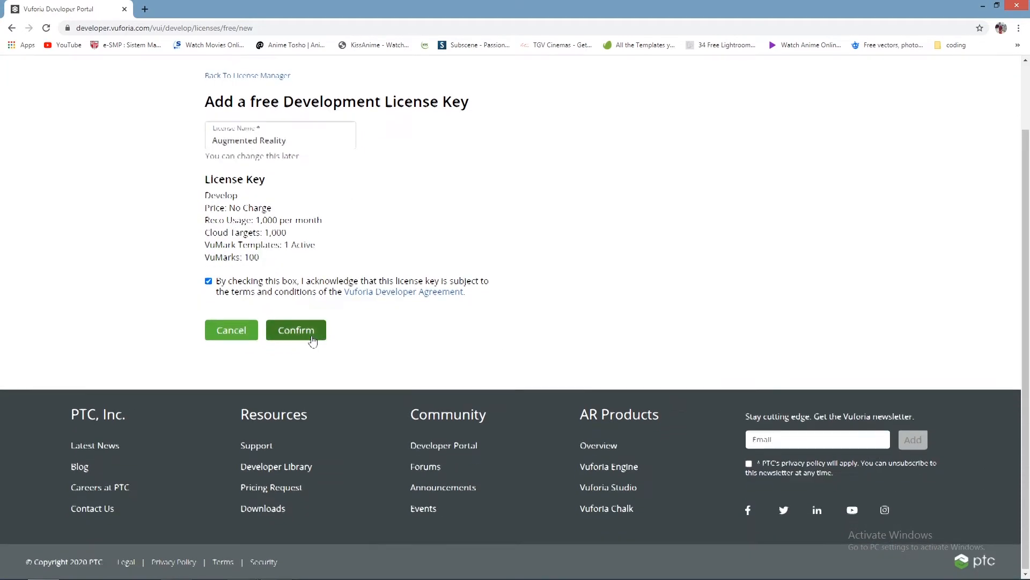
pyautogui.scroll(2, 304, 397)
pyautogui.click(299, 409)
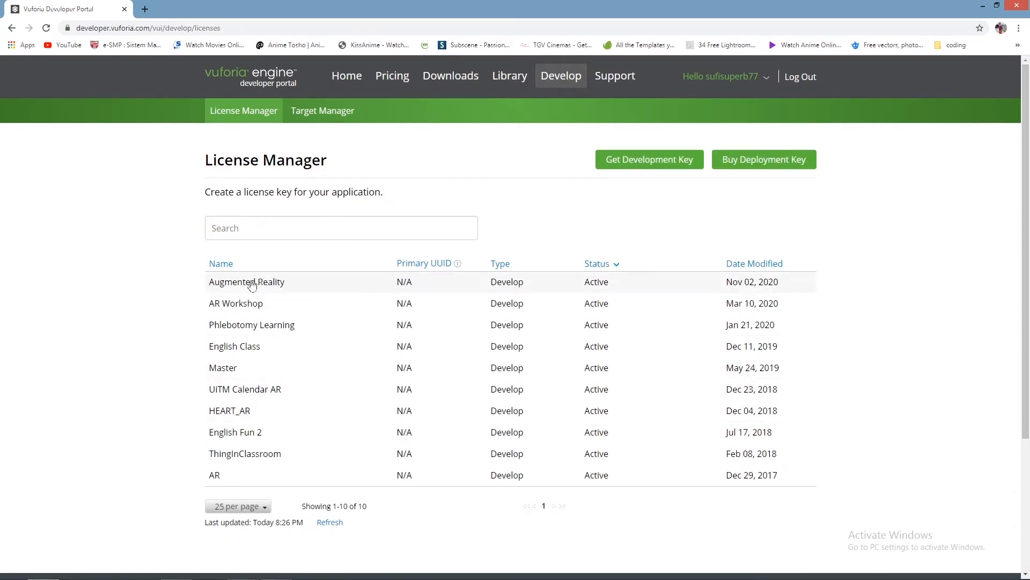
# Step: Open the Augmented Reality license in the License Manager and copy its license key
pyautogui.click(269, 284)
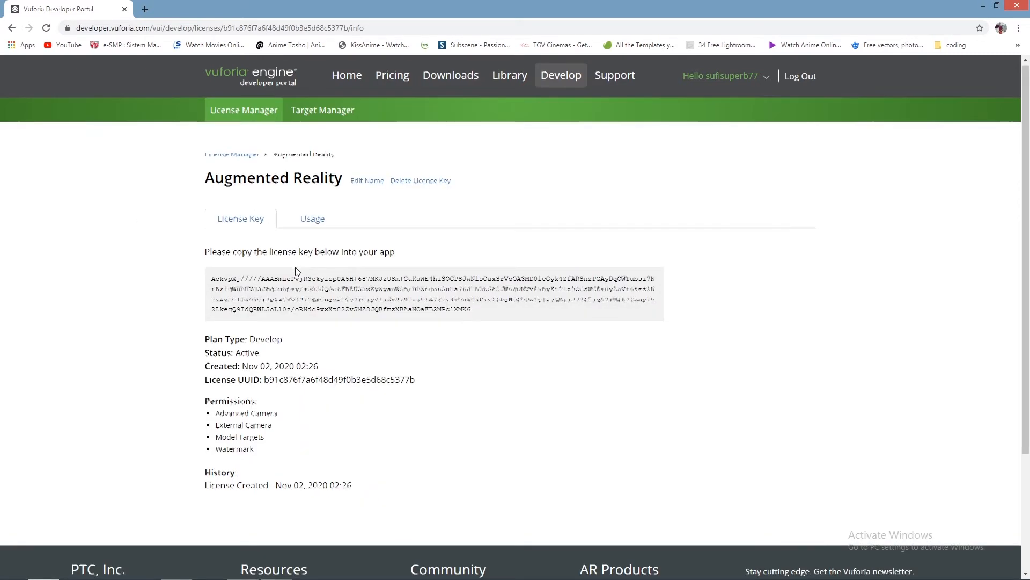
pyautogui.scroll(-1, 295, 266)
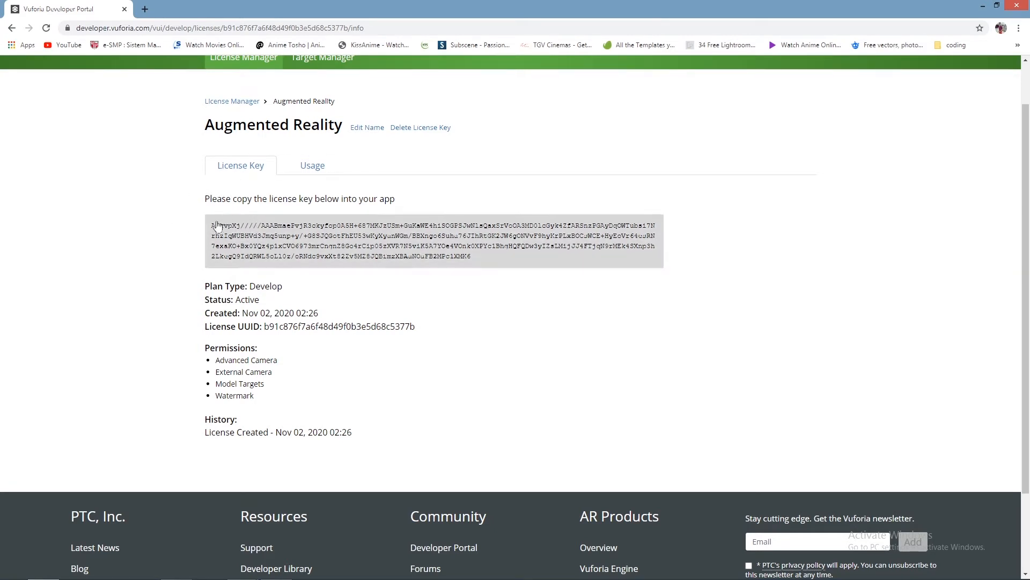
pyautogui.click(471, 260)
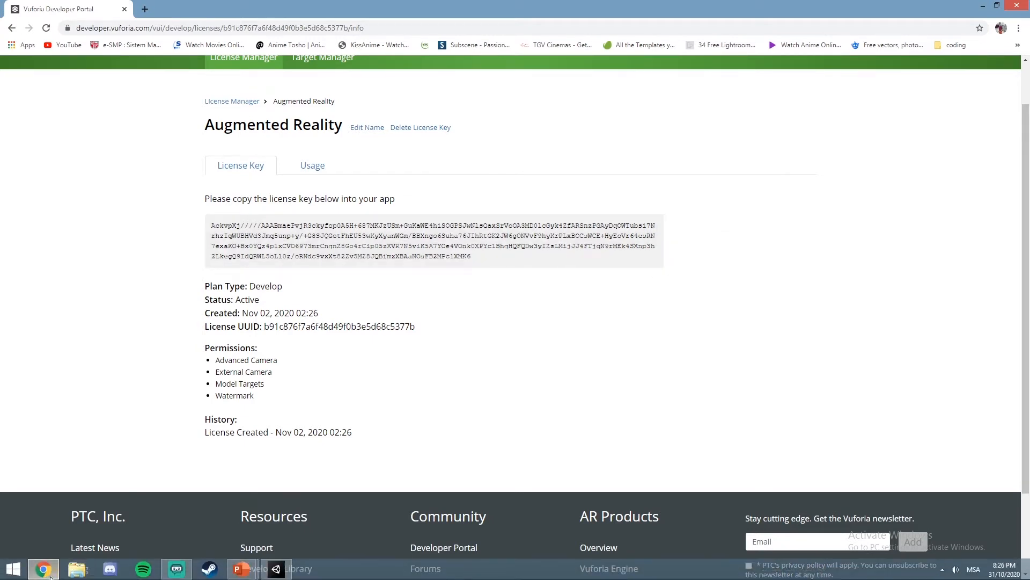
# Step: Switch to Unity and move the Canvas directly above the ARCamera in the AR scene's hierarchy
pyautogui.click(276, 568)
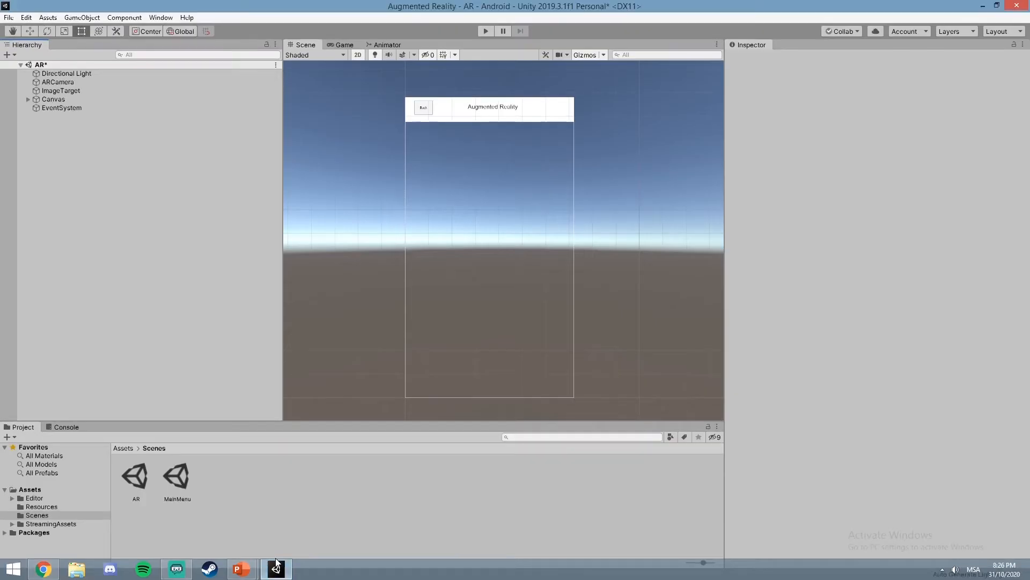
pyautogui.click(28, 99)
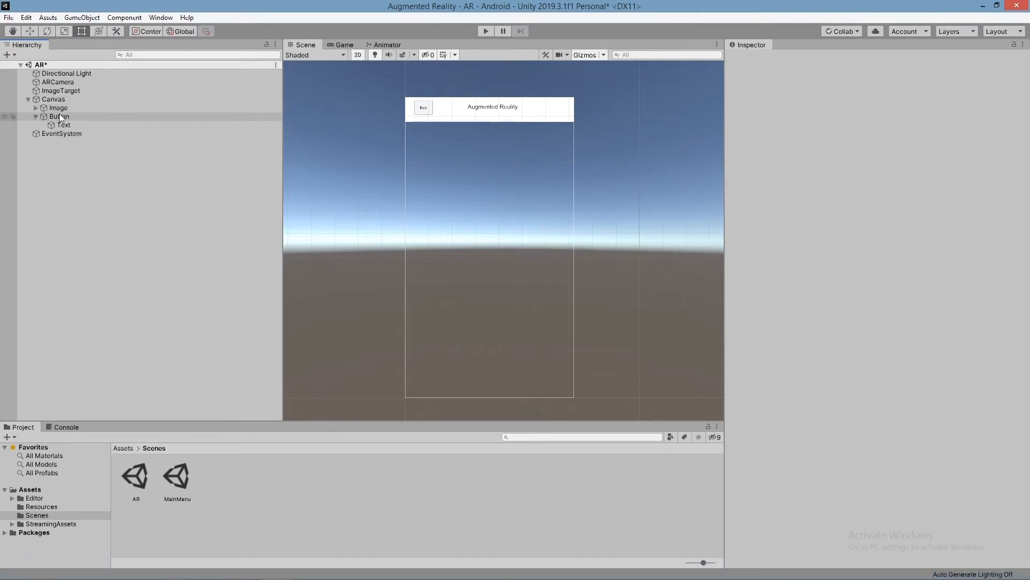
pyautogui.click(58, 108)
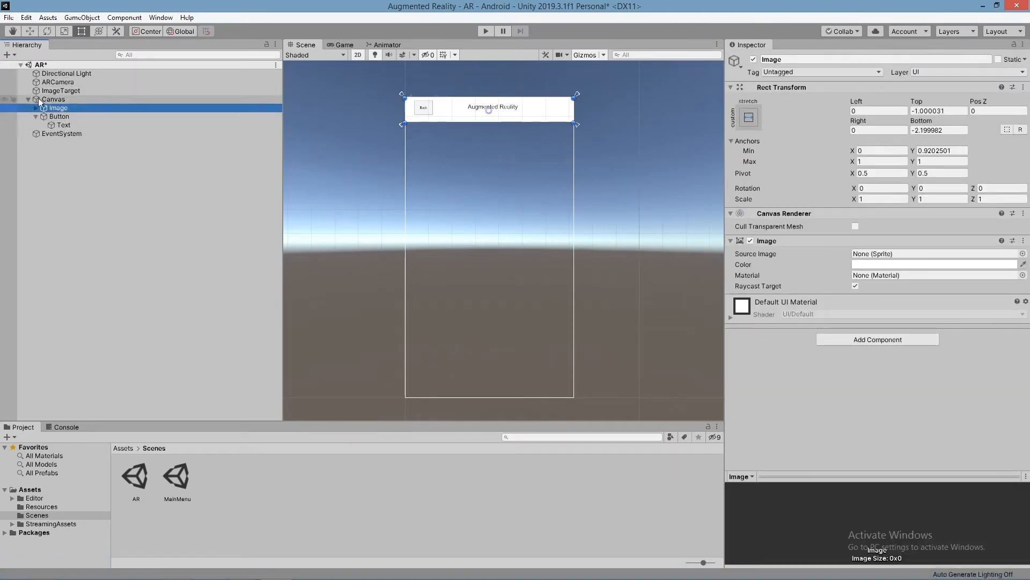
pyautogui.click(36, 116)
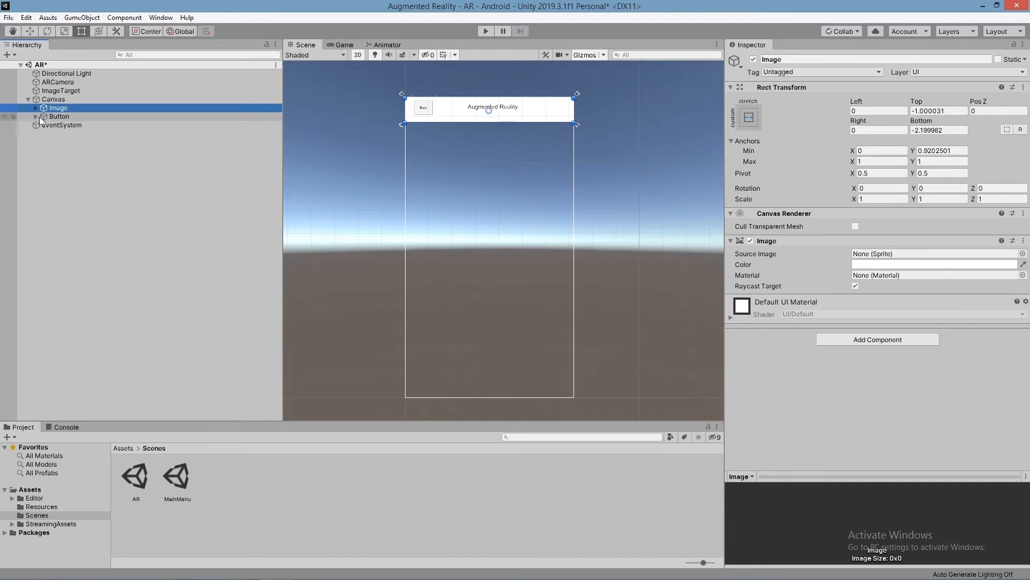
pyautogui.click(28, 99)
pyautogui.moveTo(43, 101); pyautogui.dragTo(59, 78)
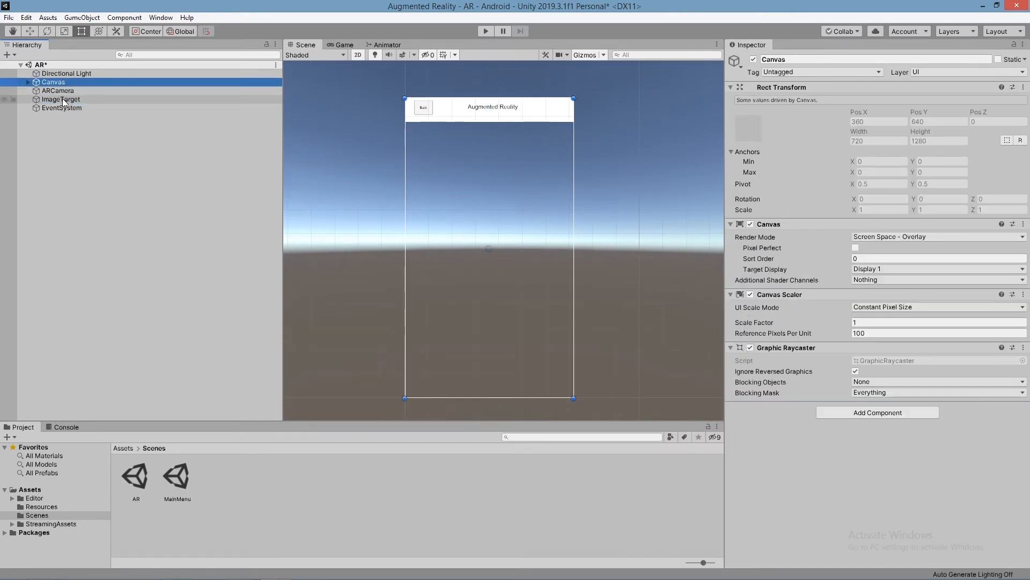
# Step: Open the Vuforia Engine configuration from the ARCamera and paste the copied key as the App License Key
pyautogui.click(62, 99)
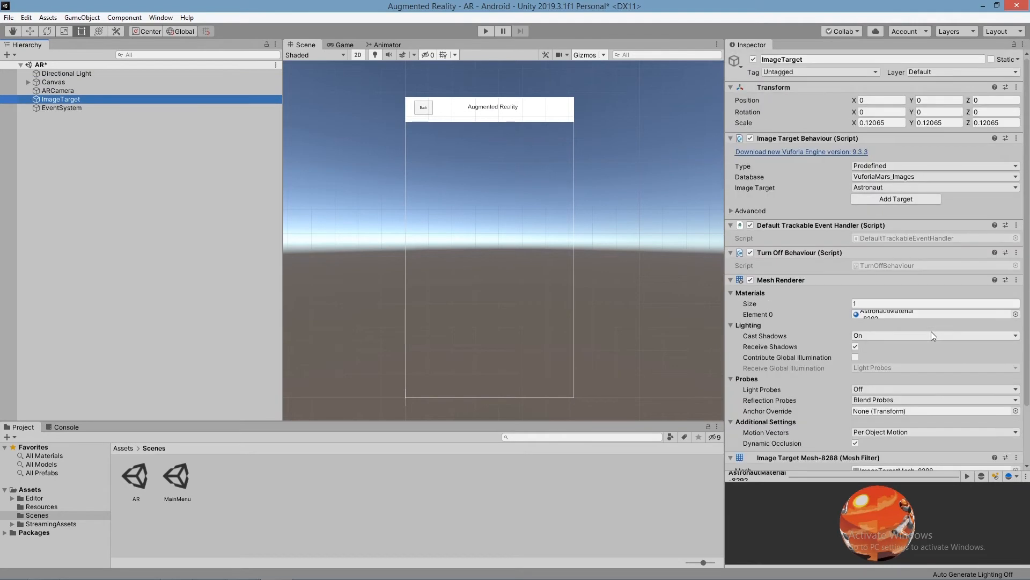
pyautogui.scroll(-3, 932, 331)
pyautogui.scroll(3, 932, 331)
pyautogui.click(58, 91)
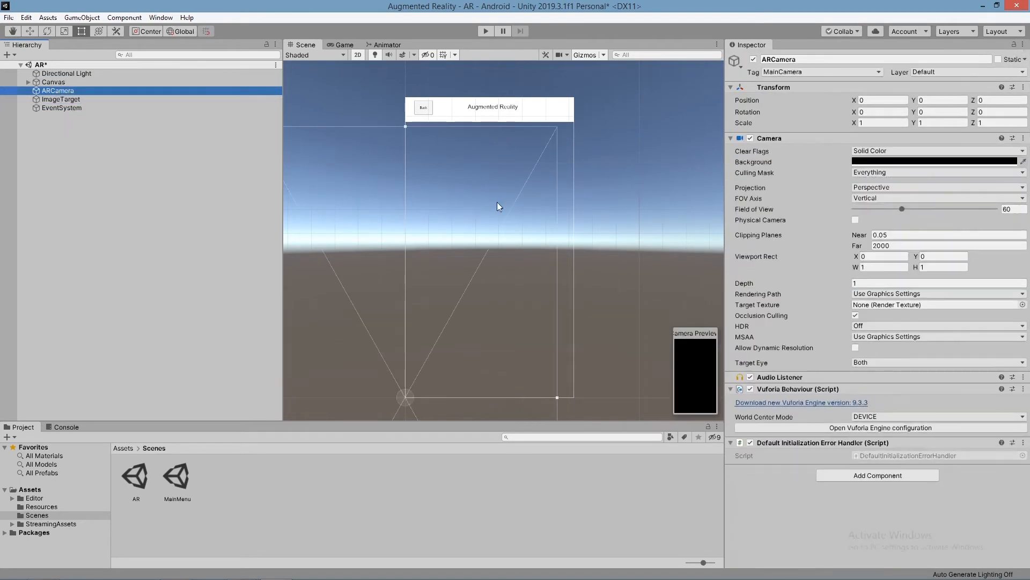
pyautogui.click(858, 428)
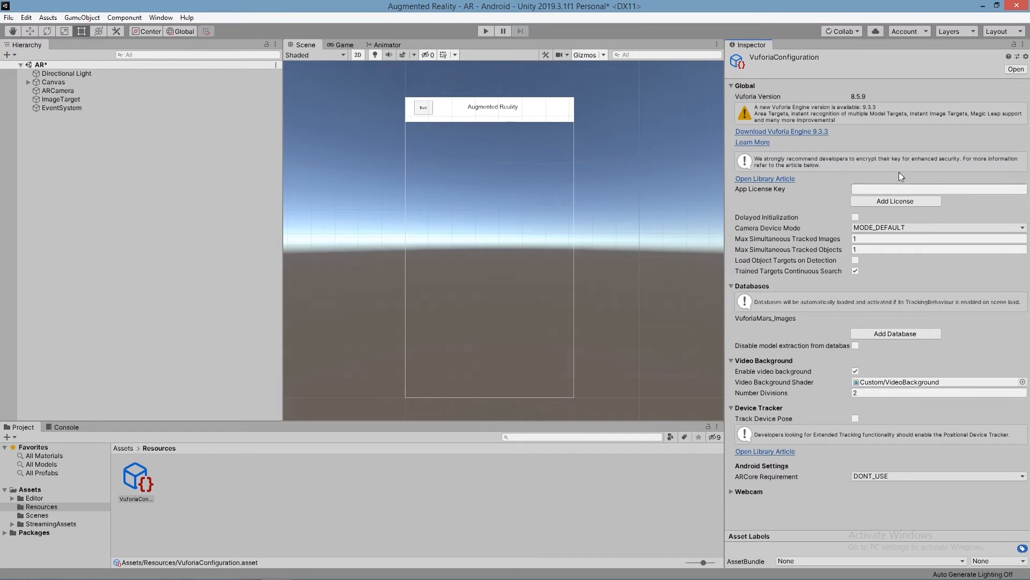
pyautogui.click(875, 189)
pyautogui.hotkey('ctrl', 'v')
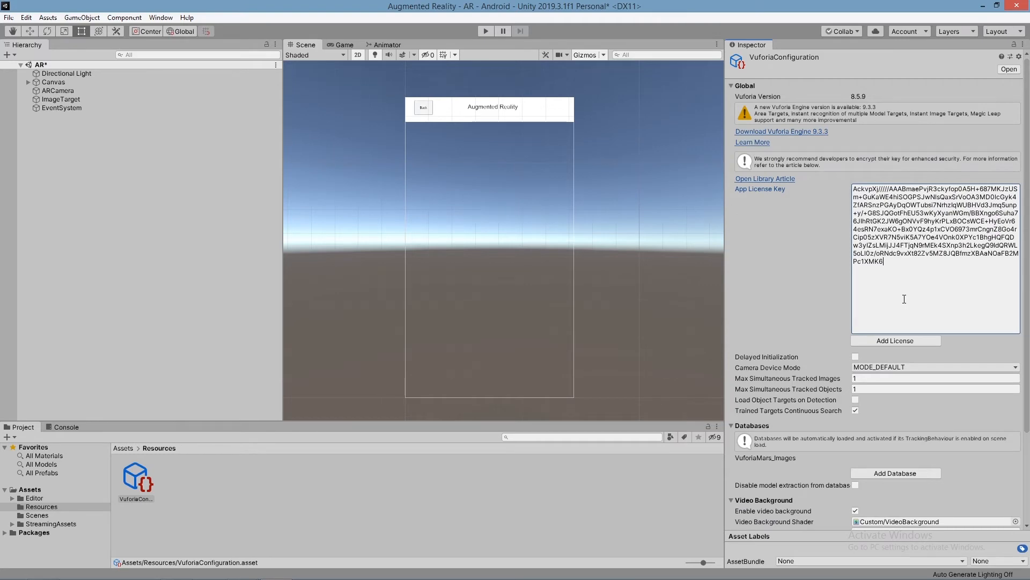
pyautogui.scroll(-3, 904, 299)
pyautogui.scroll(3, 905, 299)
pyautogui.scroll(-3, 904, 299)
pyautogui.scroll(2, 643, 248)
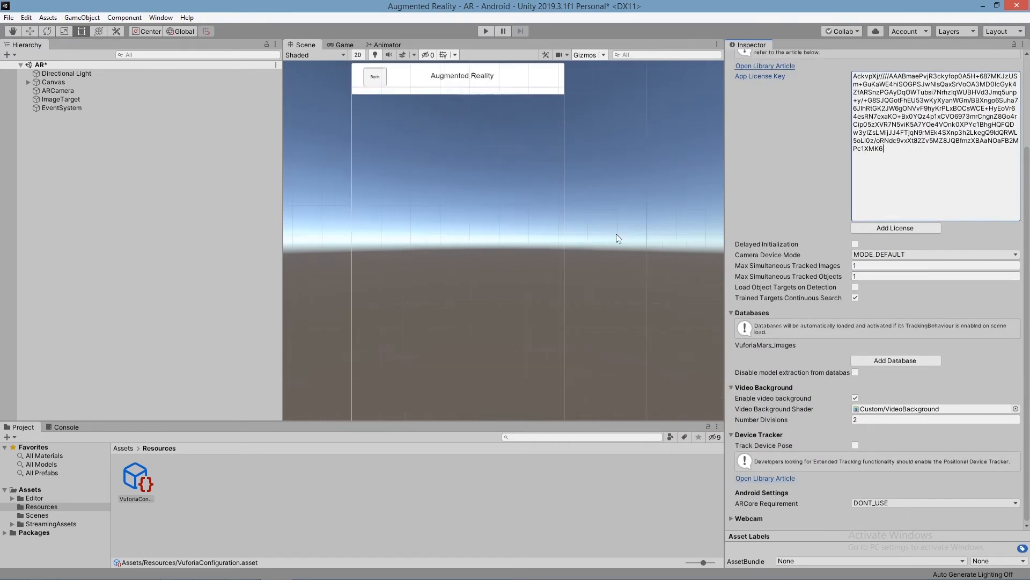
# Step: Switch to Chrome, open the Vuforia Target Manager and start creating a new database
pyautogui.hotkey('alt', 'Tab')
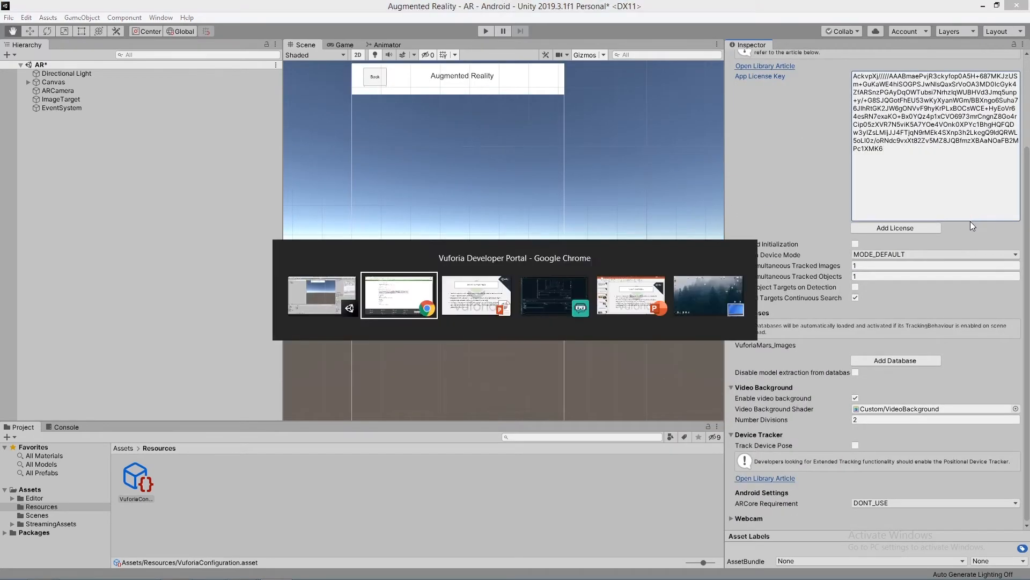
pyautogui.scroll(1, 520, 128)
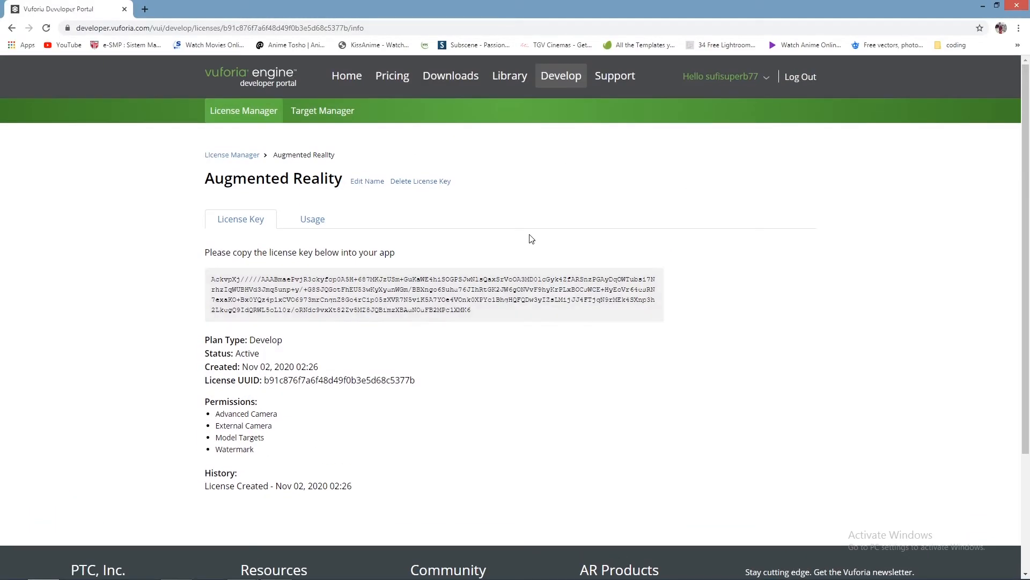
pyautogui.click(340, 117)
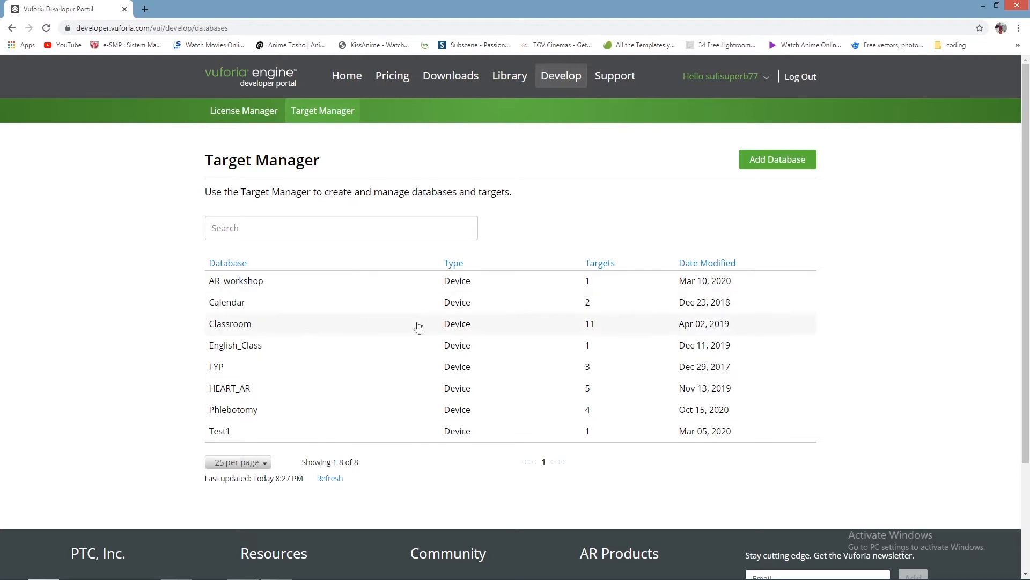
pyautogui.click(785, 165)
pyautogui.click(437, 271)
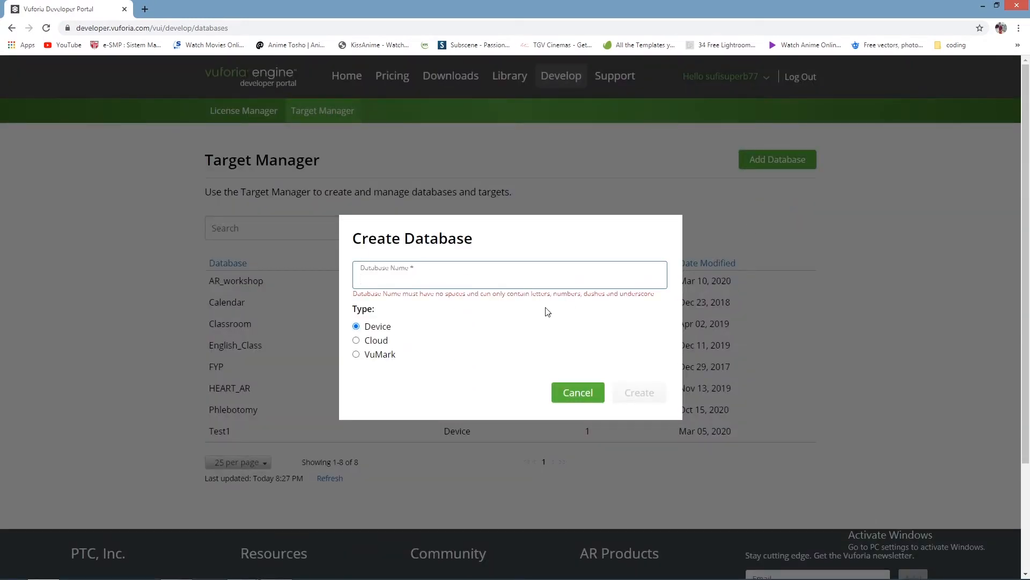
# Step: Try "Square" as the database name and check it against the naming rule shown with the field
pyautogui.write('Sqaure')
pyautogui.press('BackSpace')
pyautogui.press('BackSpace')
pyautogui.press('BackSpace')
pyautogui.write('uare')
pyautogui.moveTo(357, 295); pyautogui.dragTo(652, 299)
pyautogui.click(666, 300)
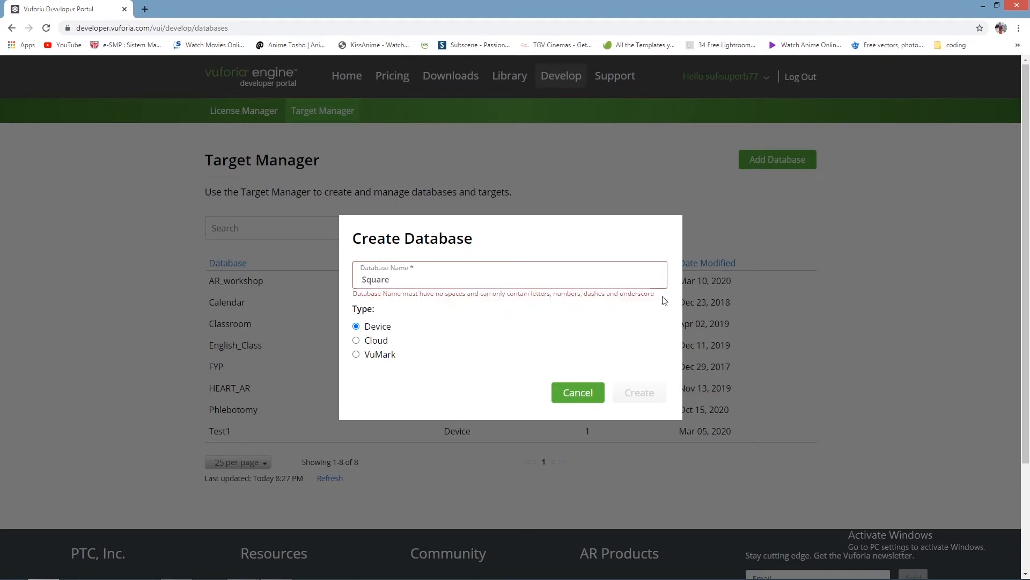
pyautogui.click(398, 282)
pyautogui.write('asd')
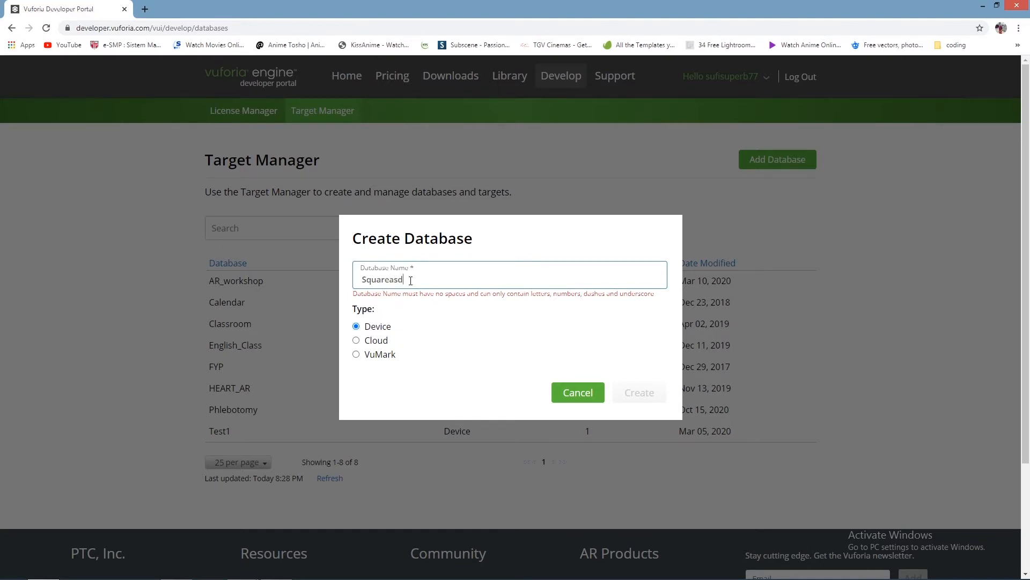
pyautogui.press('BackSpace')
pyautogui.press('BackSpace')
pyautogui.press('BackSpace')
pyautogui.press('BackSpace')
pyautogui.press('BackSpace')
pyautogui.press('BackSpace')
pyautogui.press('BackSpace')
pyautogui.press('BackSpace')
pyautogui.write('asdasdasdqw')
pyautogui.press('BackSpace')
pyautogui.press('BackSpace')
pyautogui.press('BackSpace')
pyautogui.press('BackSpace')
pyautogui.press('BackSpace')
pyautogui.press('BackSpace')
pyautogui.press('BackSpace')
pyautogui.press('BackSpace')
pyautogui.press('BackSpace')
pyautogui.press('BackSpace')
pyautogui.press('BackSpace')
pyautogui.write('ds')
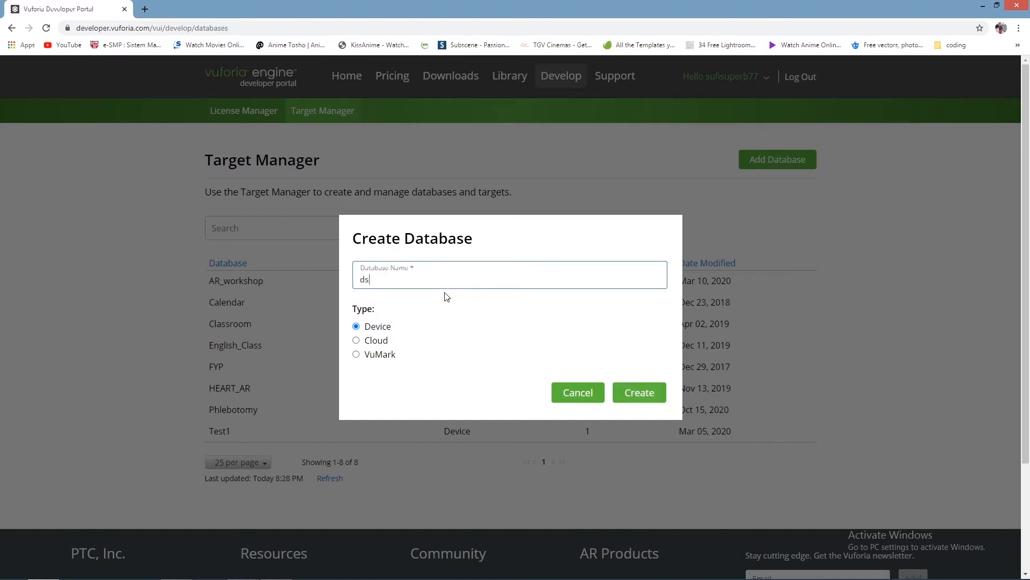
pyautogui.write('asdasd')
# Step: Clear the trial text, name the database "square" and create it with the Device type
pyautogui.press('BackSpace')
pyautogui.press('BackSpace')
pyautogui.press('BackSpace')
pyautogui.press('BackSpace')
pyautogui.press('BackSpace')
pyautogui.press('BackSpace')
pyautogui.press('BackSpace')
pyautogui.press('BackSpace')
pyautogui.write('square')
pyautogui.click(662, 399)
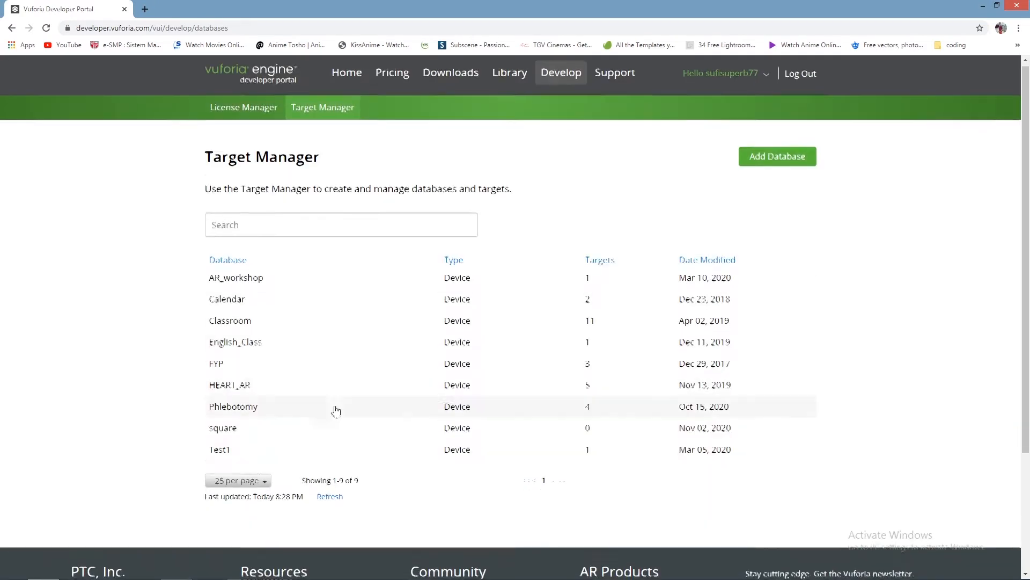
# Step: Open the square database and start adding a new target to it
pyautogui.scroll(-1, 322, 402)
pyautogui.click(228, 378)
pyautogui.scroll(-2, 386, 380)
pyautogui.scroll(2, 388, 385)
pyautogui.scroll(-2, 388, 385)
pyautogui.click(270, 170)
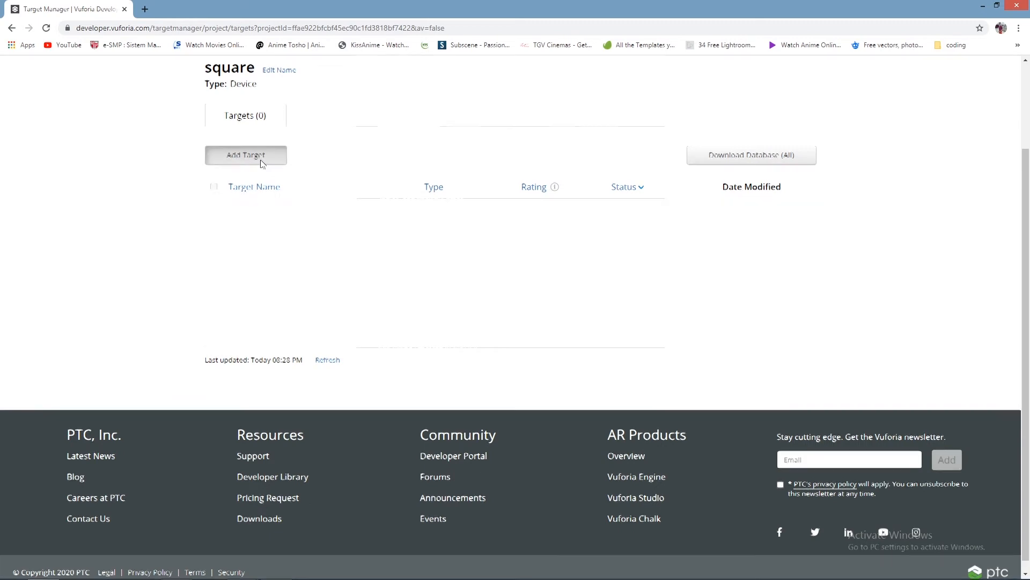
pyautogui.scroll(2, 494, 320)
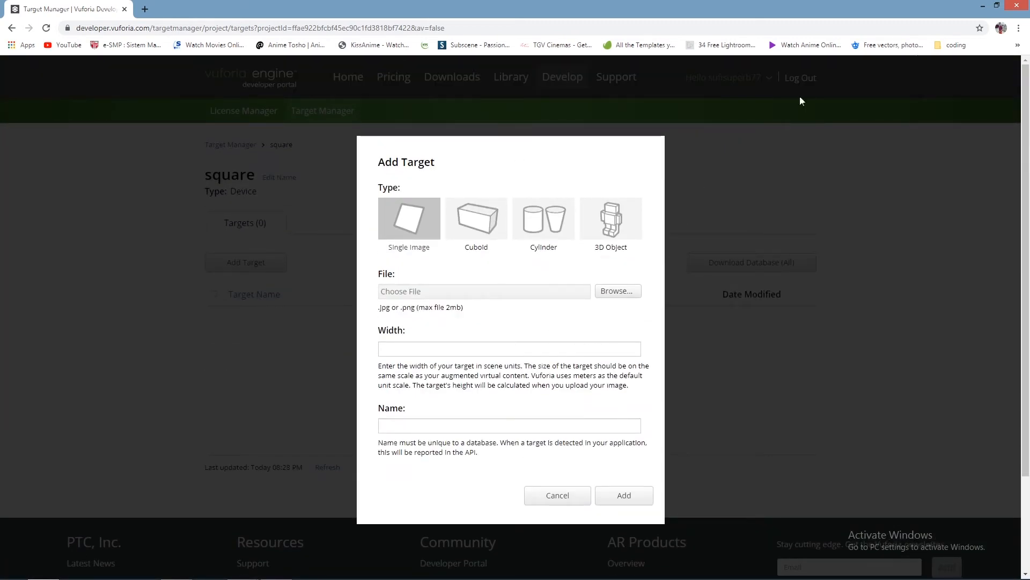
pyautogui.click(622, 291)
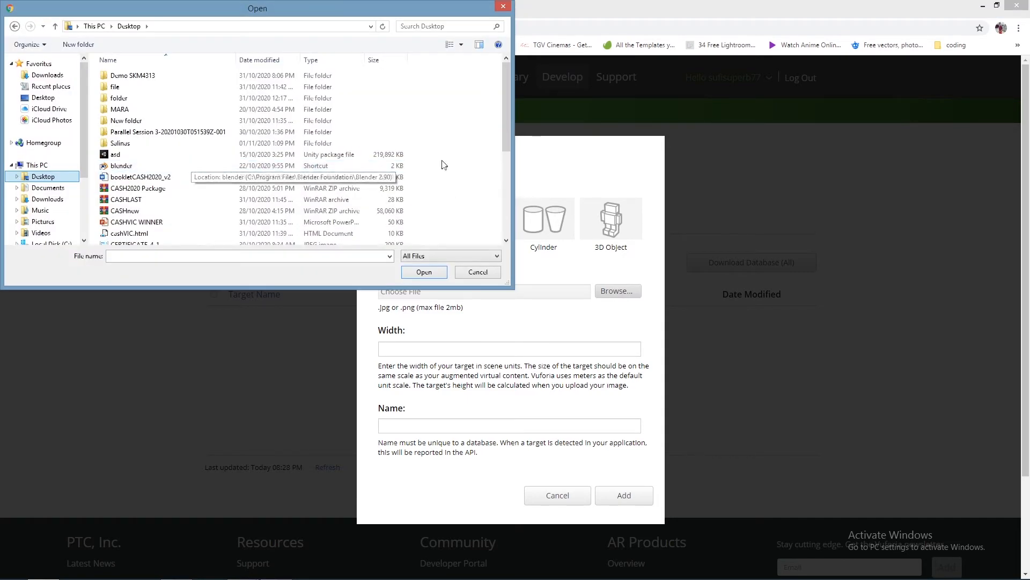
pyautogui.moveTo(508, 111); pyautogui.dragTo(506, 187)
pyautogui.click(504, 5)
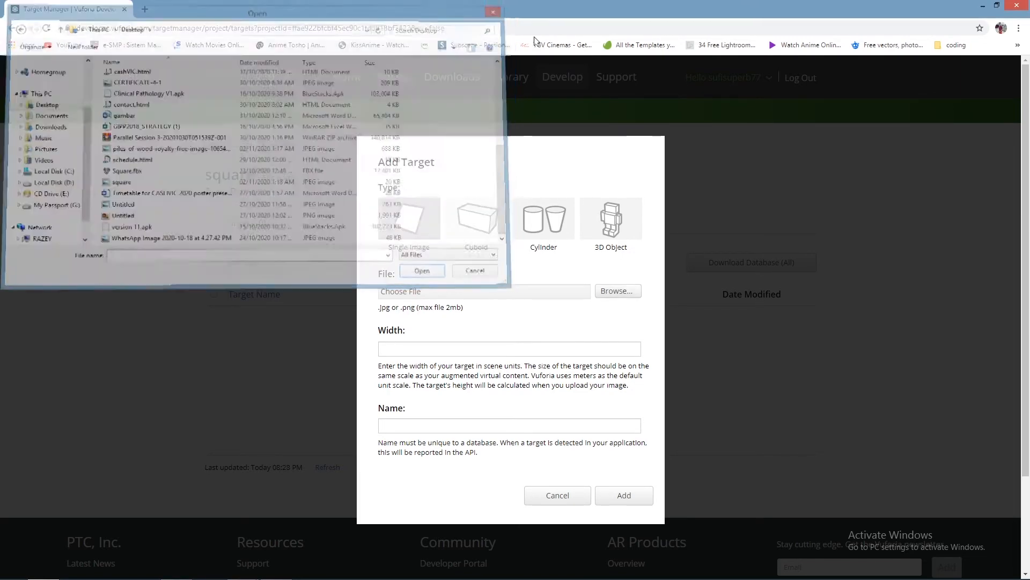
# Step: Switch to the desktop, view the piles-of-wood image in the photo viewer and close it
pyautogui.hotkey('alt', 'Tab')
pyautogui.hotkey('alt', 'Tab')
pyautogui.hotkey('alt', 'Tab')
pyautogui.hotkey('alt', 'Tab')
pyautogui.hotkey('alt', 'Tab')
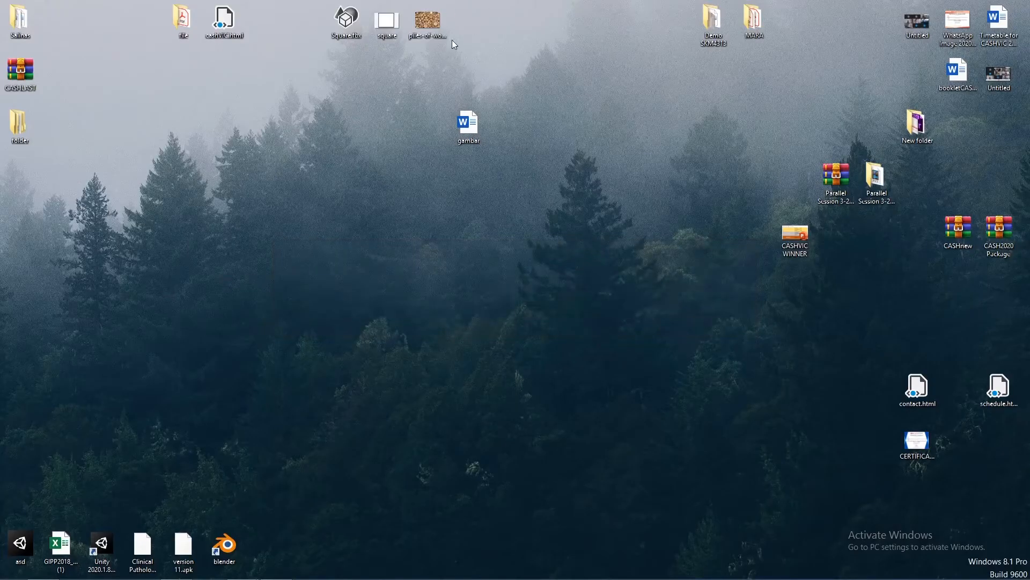
pyautogui.doubleClick(429, 22)
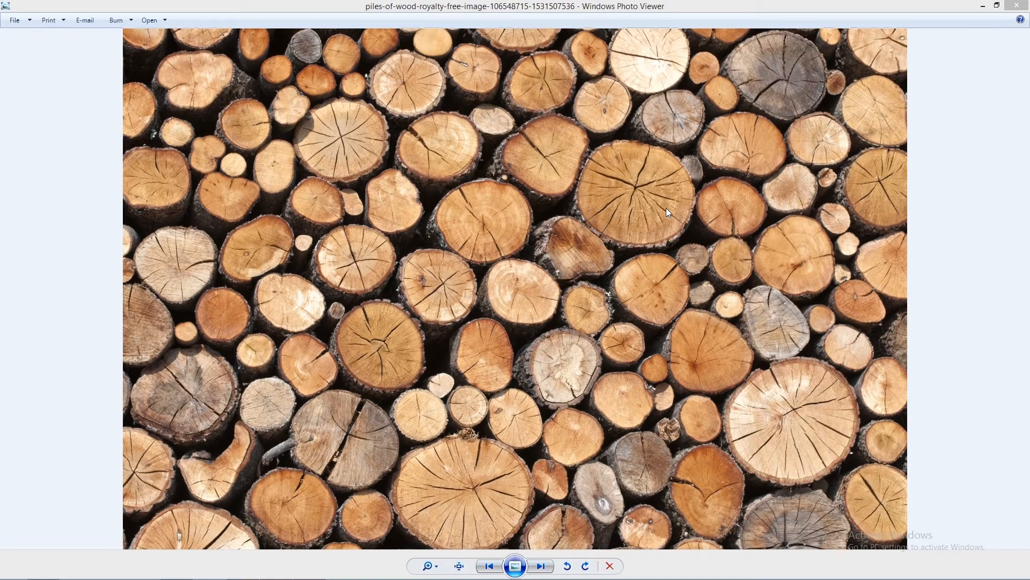
pyautogui.click(1017, 5)
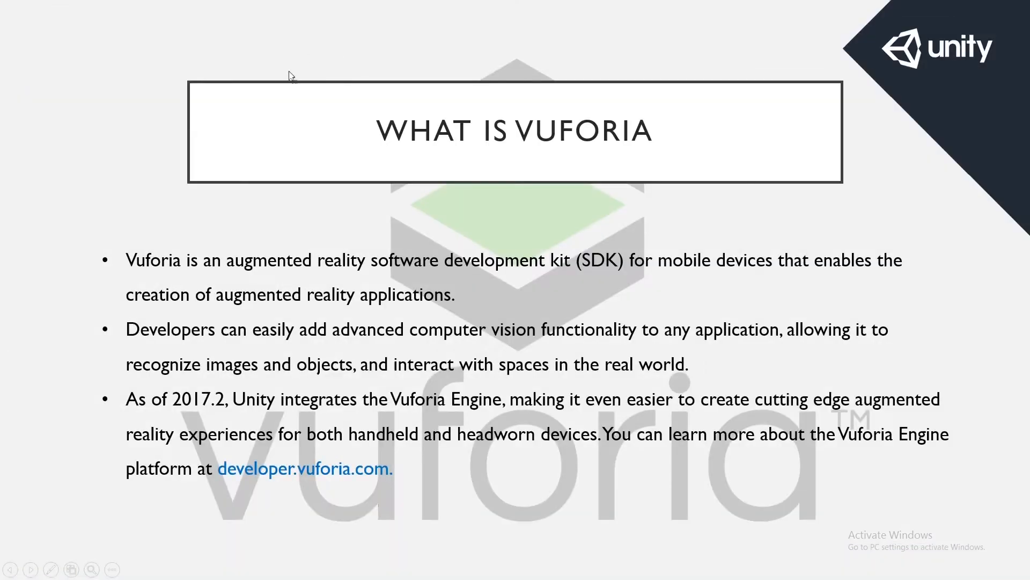
# Step: Return to the desktop, view the square JPEG image in the photo viewer and close it
pyautogui.hotkey('alt', 'Tab')
pyautogui.hotkey('alt', 'Tab')
pyautogui.hotkey('alt', 'Tab')
pyautogui.hotkey('alt', 'Tab')
pyautogui.hotkey('alt', 'Tab')
pyautogui.doubleClick(382, 22)
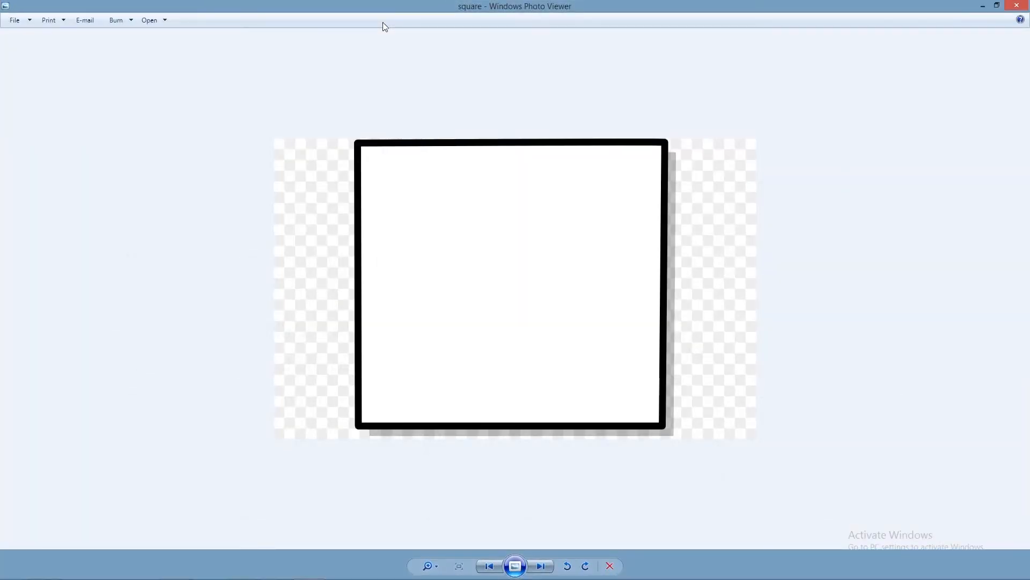
pyautogui.click(1017, 4)
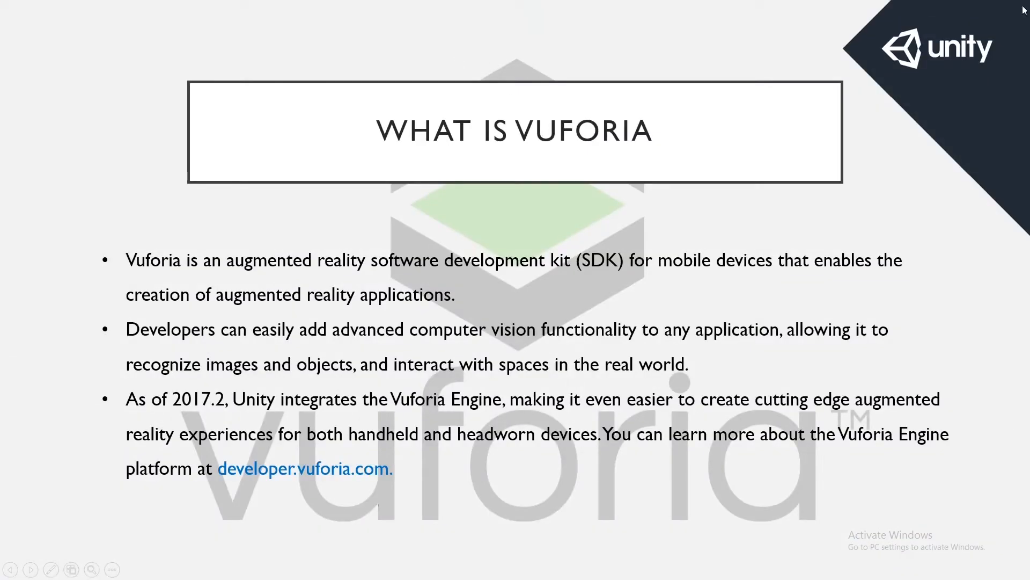
# Step: Switch back to Chrome and choose the piles-of-wood-royalty-free-image JPEG from the Desktop as the new target's file
pyautogui.hotkey('alt', 'Tab')
pyautogui.hotkey('alt', 'Tab')
pyautogui.hotkey('alt', 'Tab')
pyautogui.hotkey('alt', 'Tab')
pyautogui.hotkey('alt', 'Tab')
pyautogui.hotkey('alt', 'Tab')
pyautogui.hotkey('alt', 'Tab')
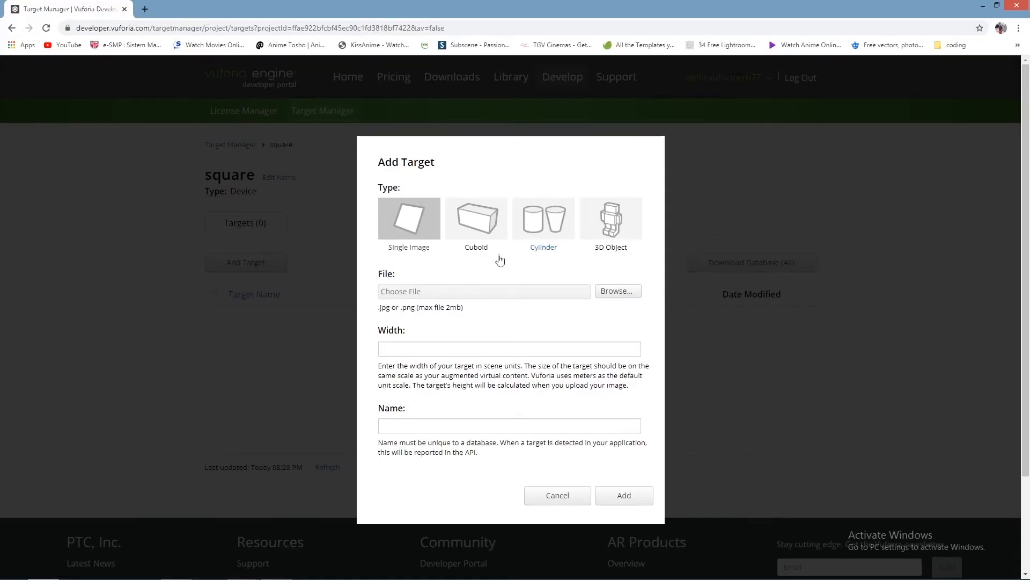
pyautogui.click(617, 290)
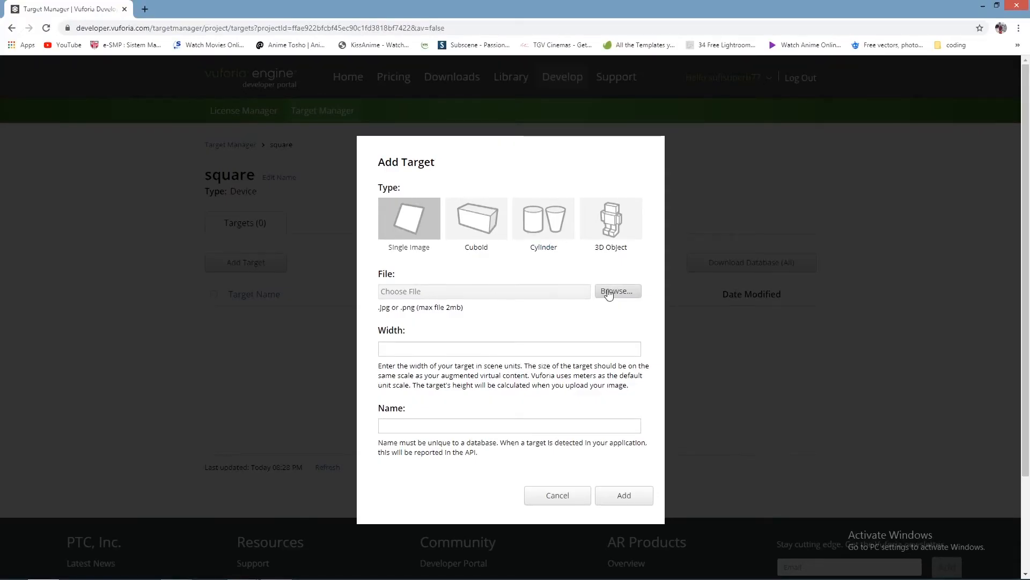
pyautogui.click(43, 176)
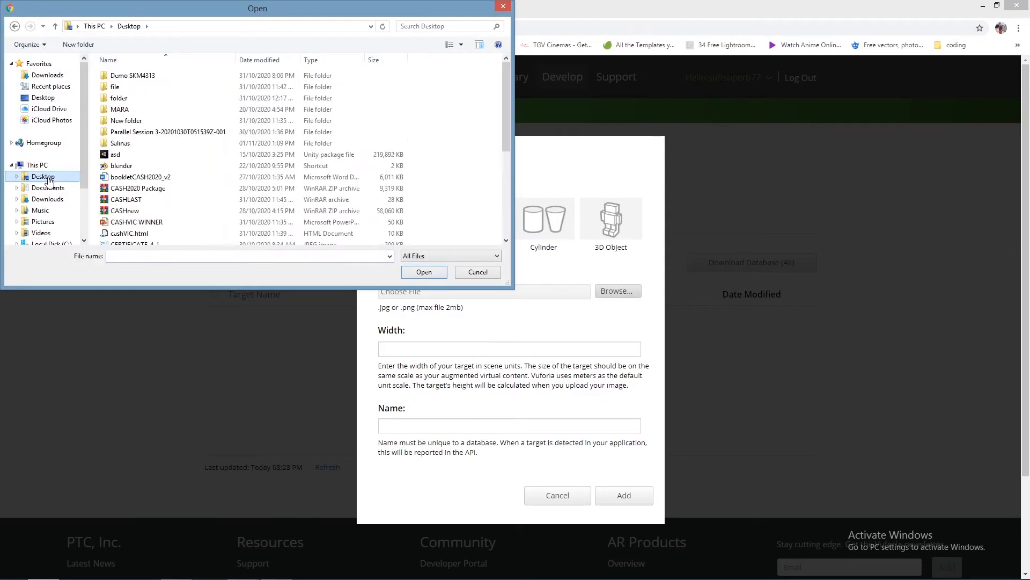
pyautogui.scroll(-4, 507, 110)
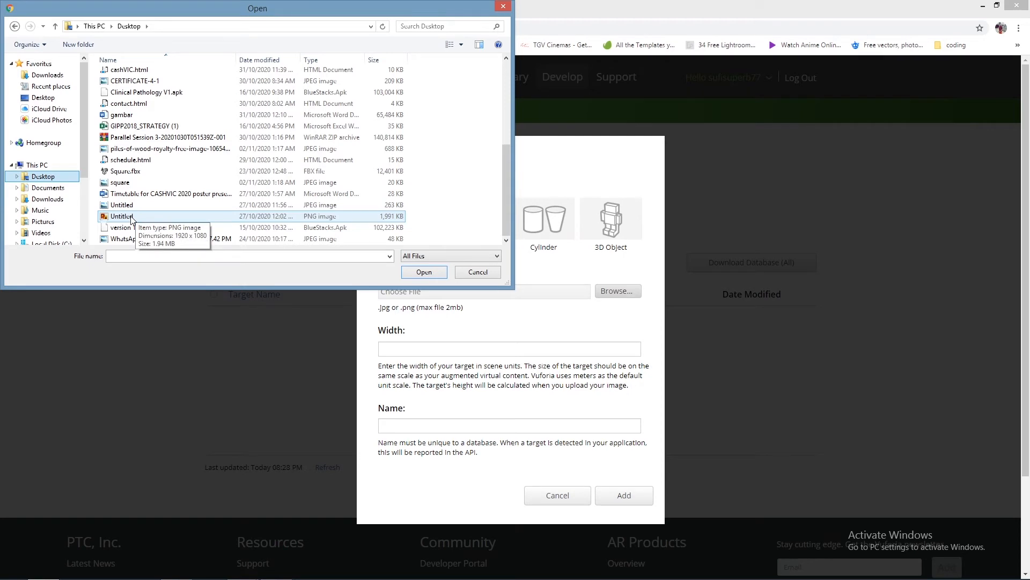
pyautogui.click(121, 183)
pyautogui.click(166, 149)
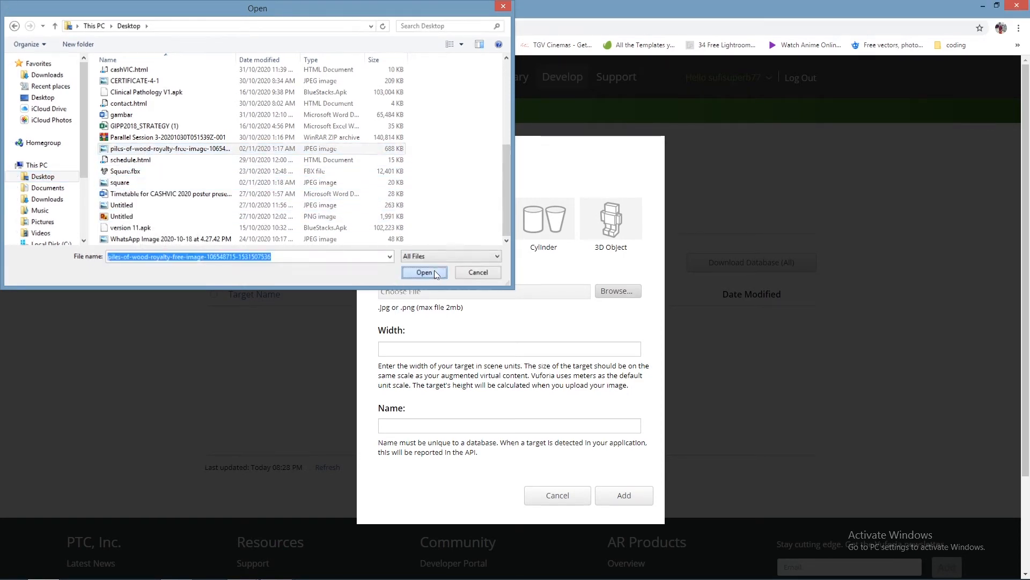
pyautogui.click(433, 270)
# Step: Set the target's width to 1 and add the wood image to the square database
pyautogui.scroll(-1, 550, 348)
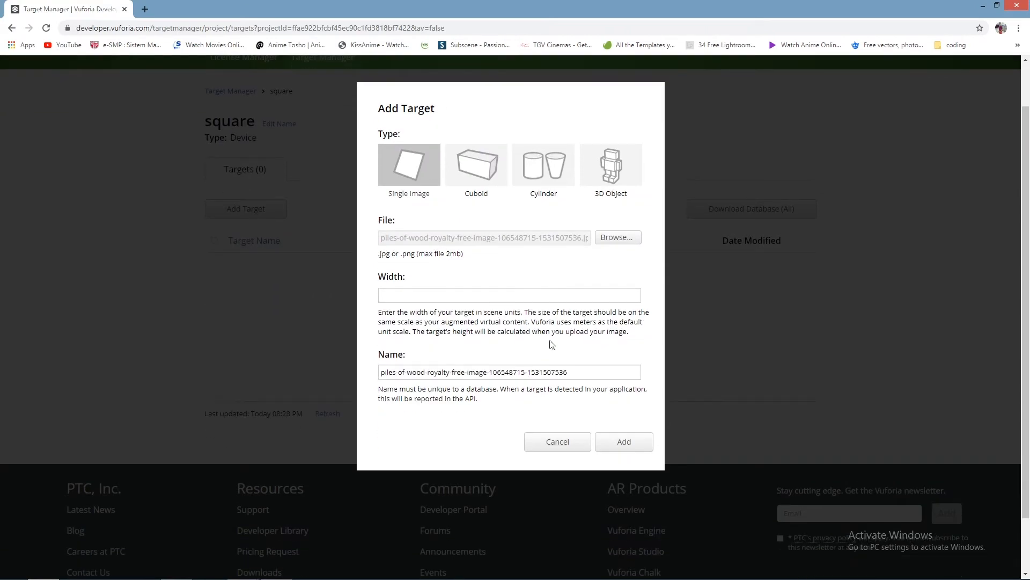
pyautogui.click(428, 296)
pyautogui.write('1')
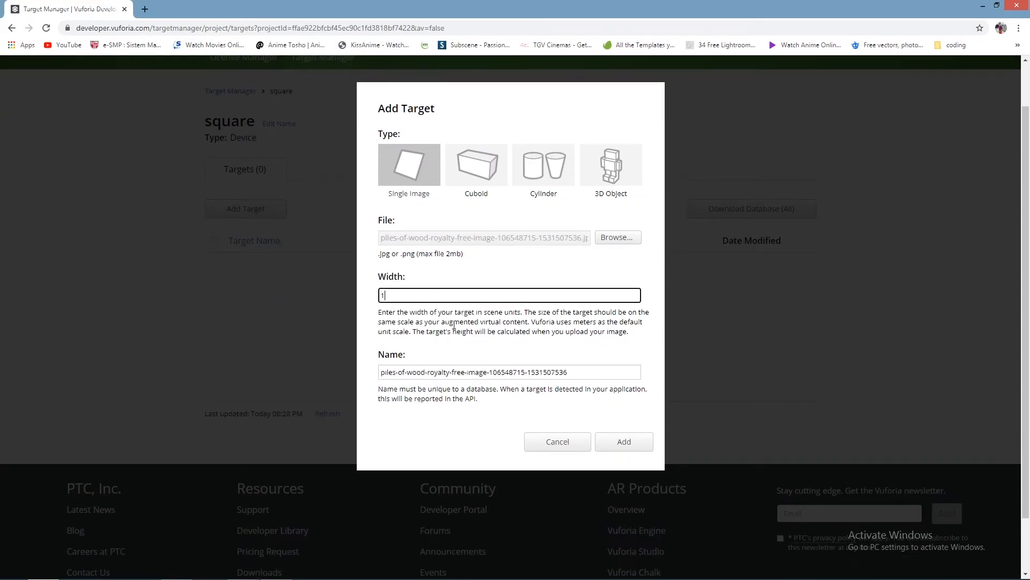
pyautogui.click(635, 446)
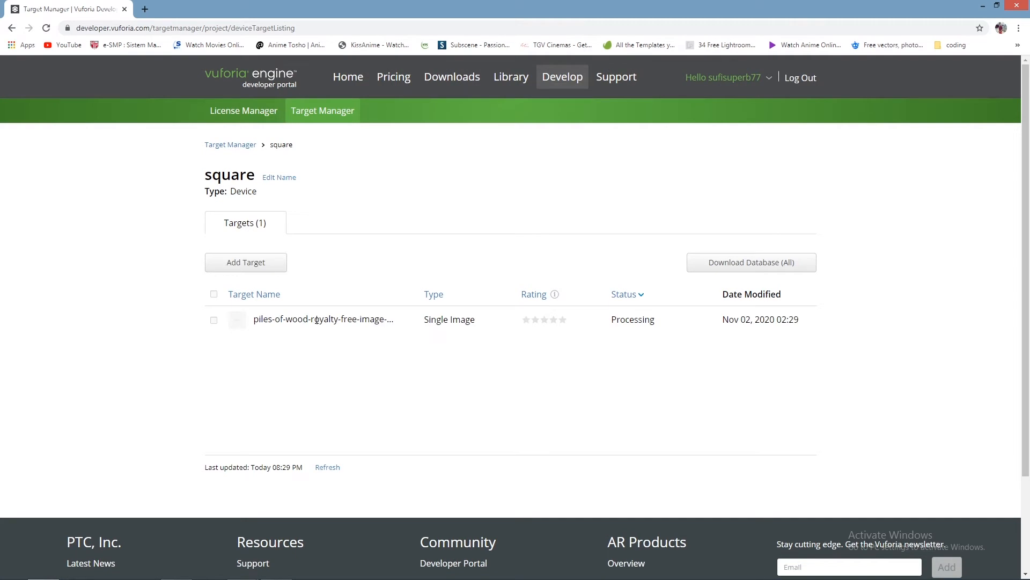
# Step: Add the square JPEG from the Desktop as a second single image target with a width of 1
pyautogui.click(248, 264)
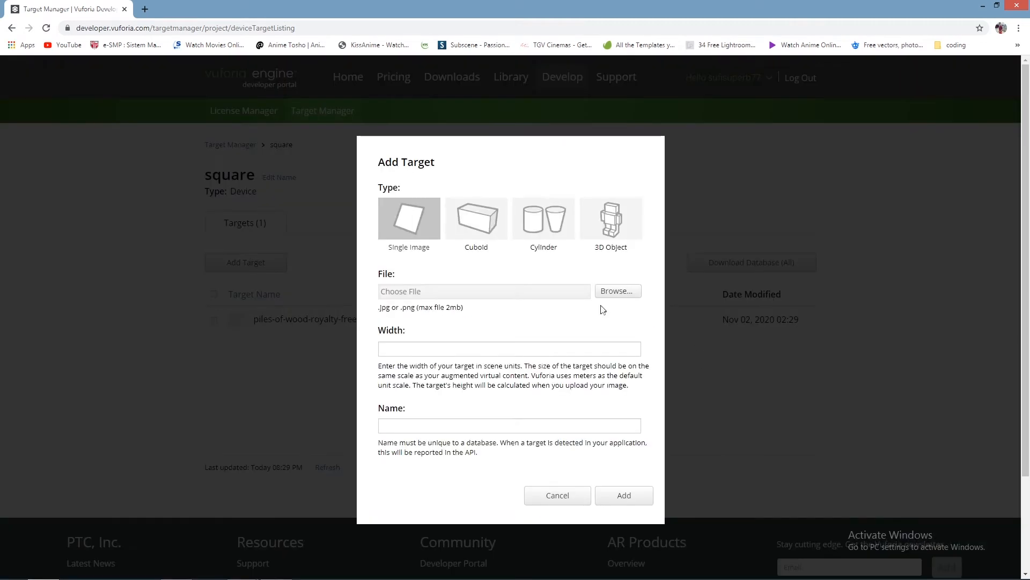
pyautogui.click(618, 291)
pyautogui.scroll(-3, 508, 156)
pyautogui.scroll(-3, 508, 150)
pyautogui.click(141, 168)
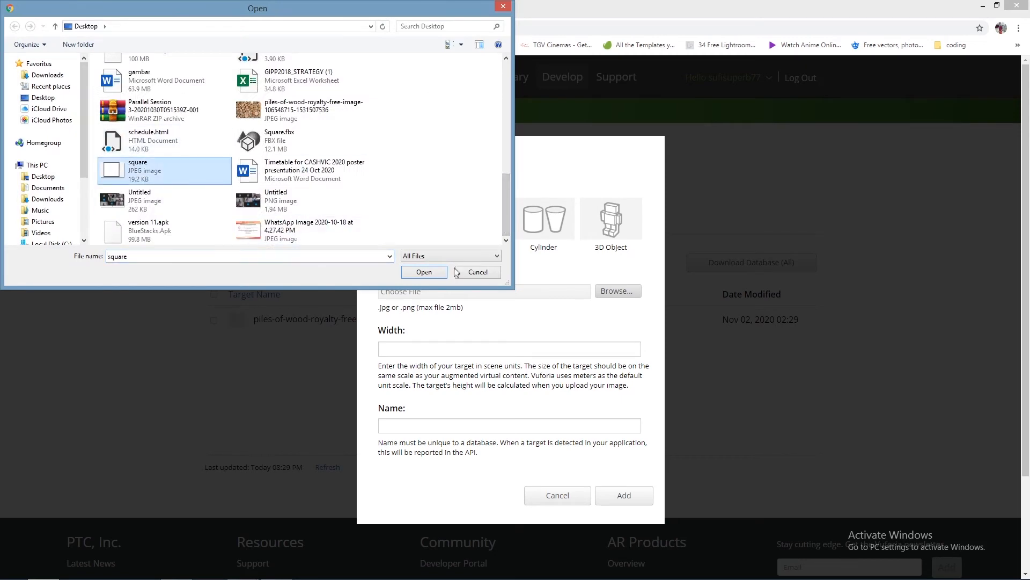
pyautogui.click(424, 272)
pyautogui.click(419, 349)
pyautogui.write('1')
pyautogui.click(624, 495)
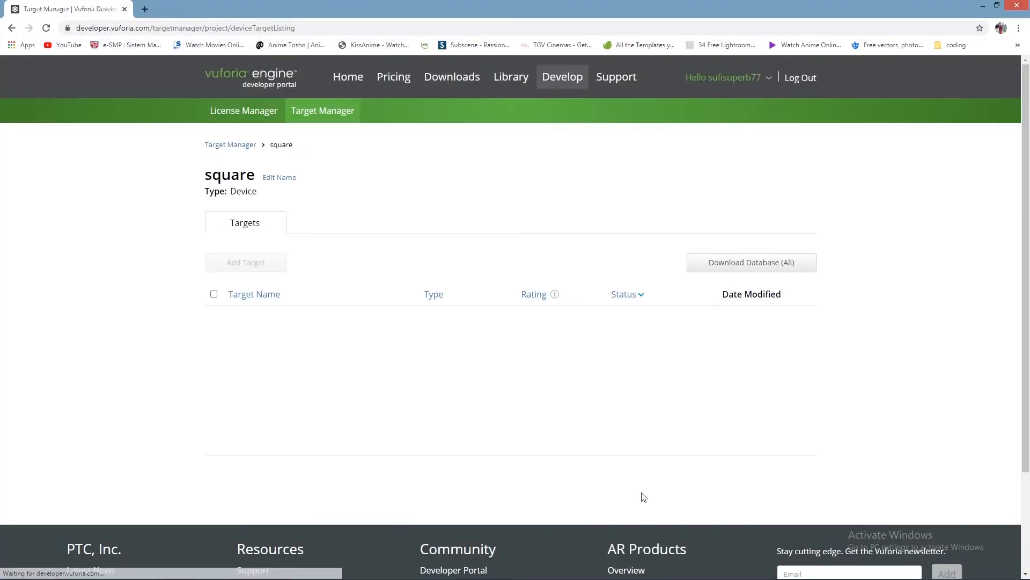
# Step: Open the piles-of-wood target, show its detected features and return to the target list
pyautogui.scroll(-1, 485, 390)
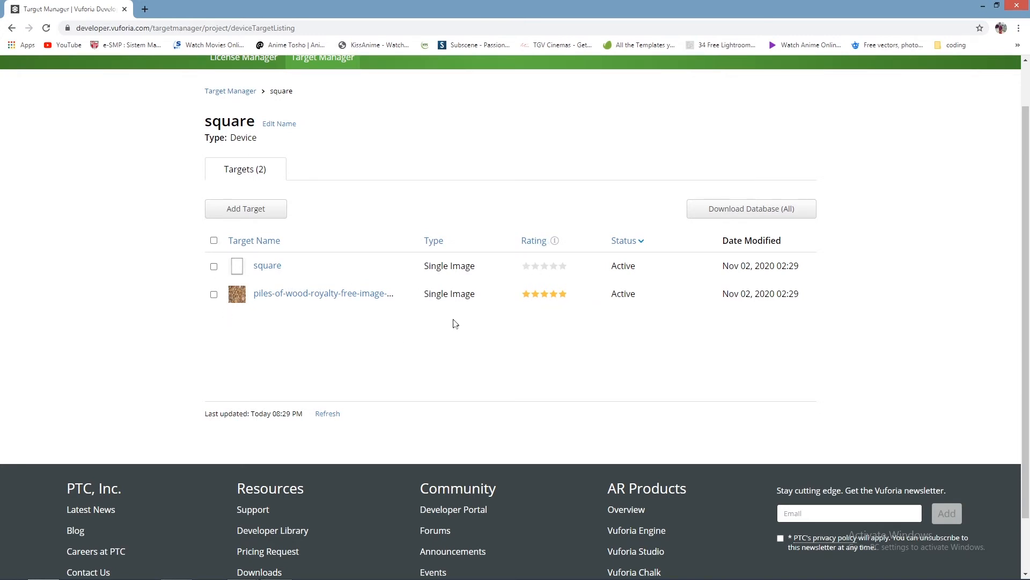
pyautogui.click(359, 296)
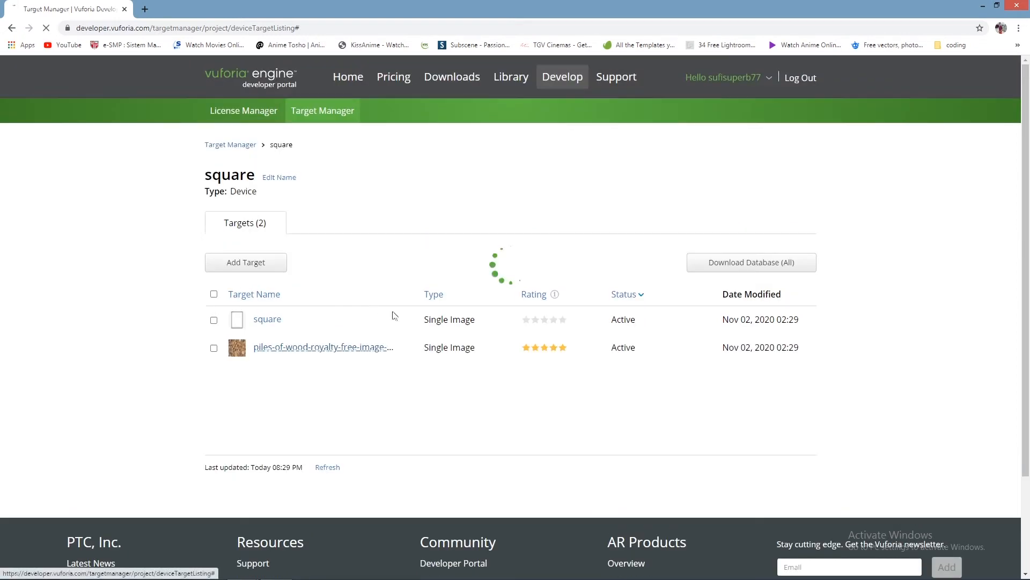
pyautogui.scroll(-2, 591, 324)
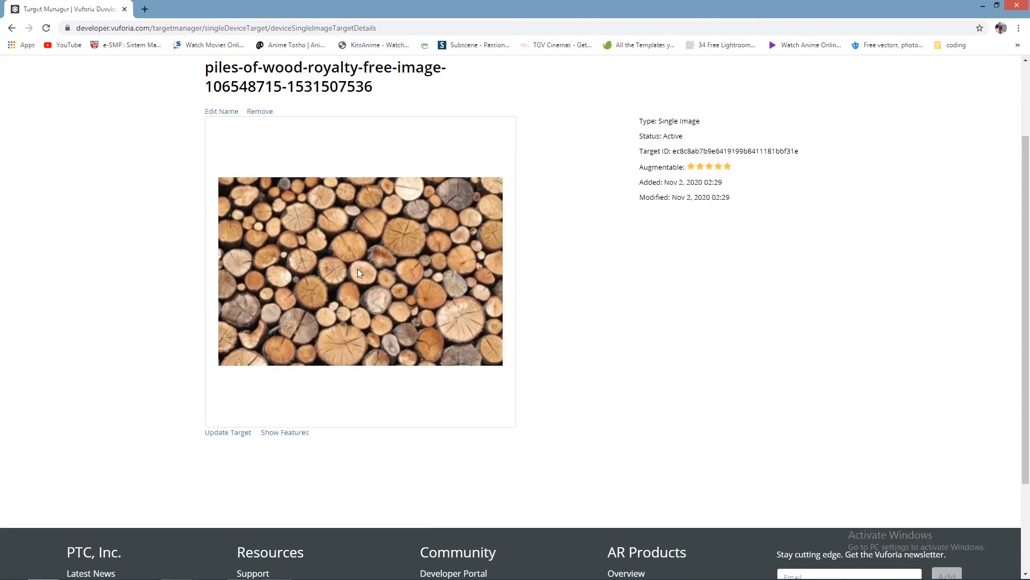
pyautogui.click(295, 433)
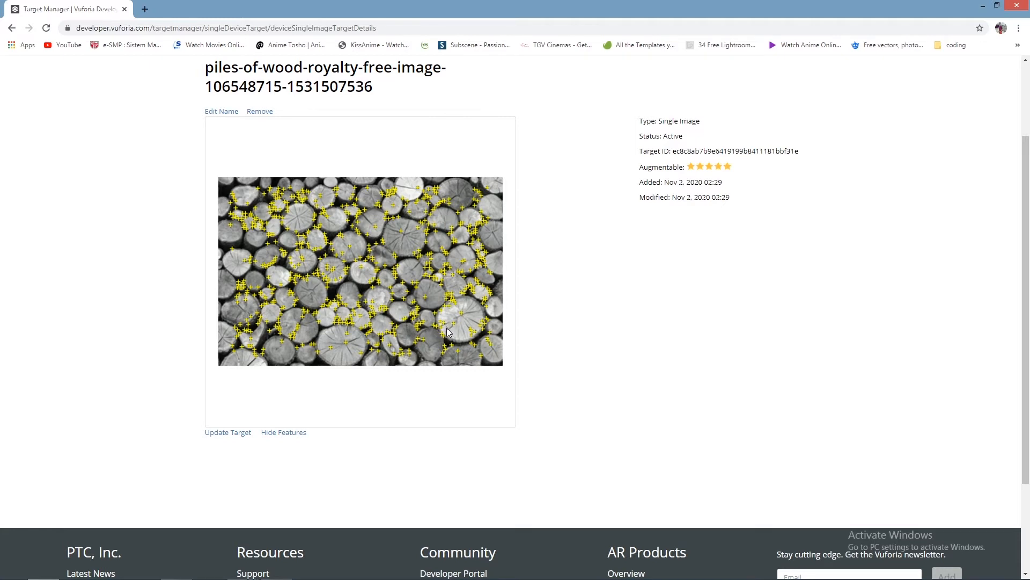
pyautogui.hotkey('alt', 'Left')
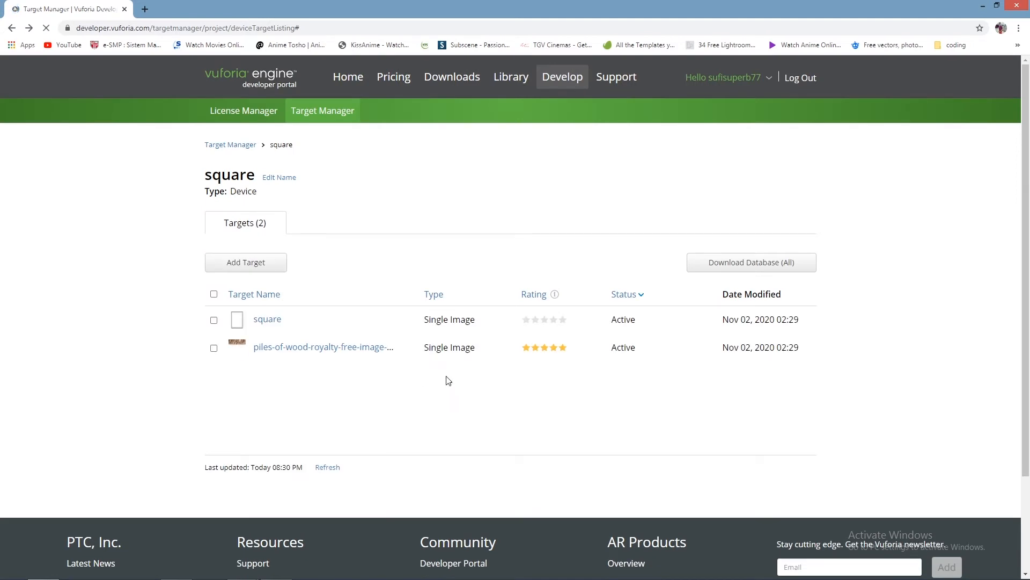
# Step: Open the square target, show and hide its detected features, and return to the target list
pyautogui.scroll(-1, 457, 379)
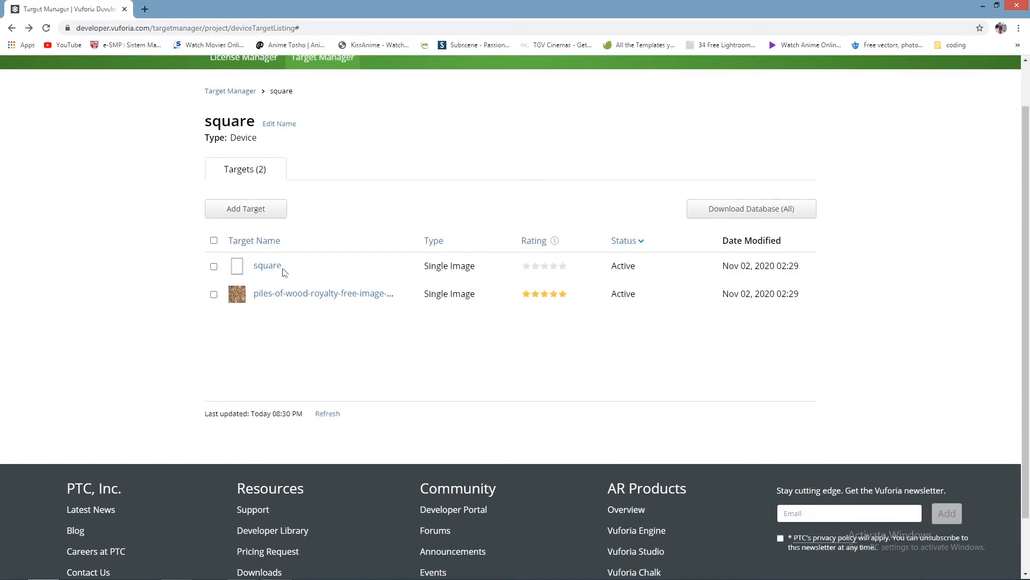
pyautogui.scroll(1, 288, 273)
pyautogui.click(276, 319)
pyautogui.scroll(-2, 430, 363)
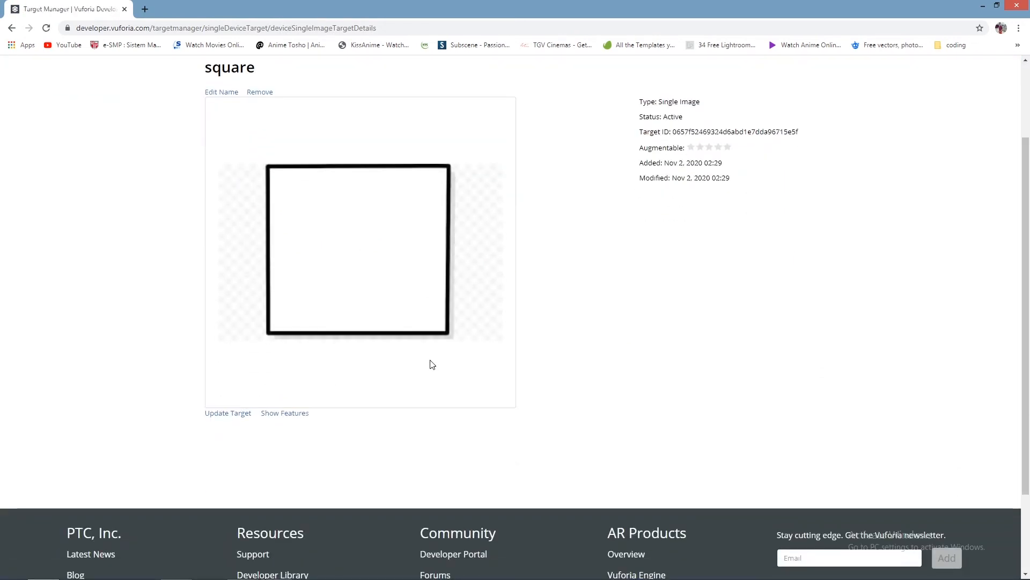
pyautogui.click(285, 414)
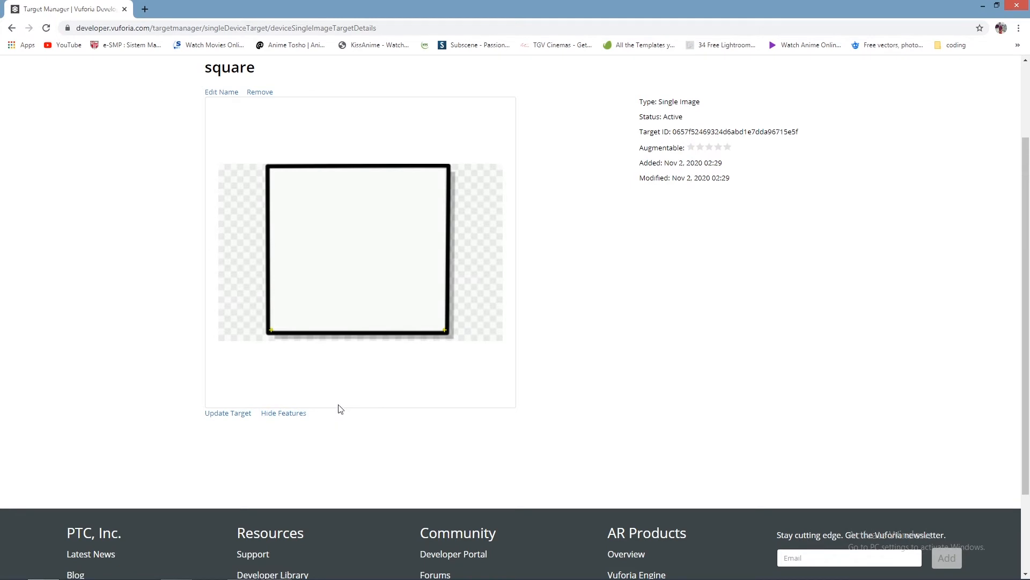
pyautogui.click(300, 413)
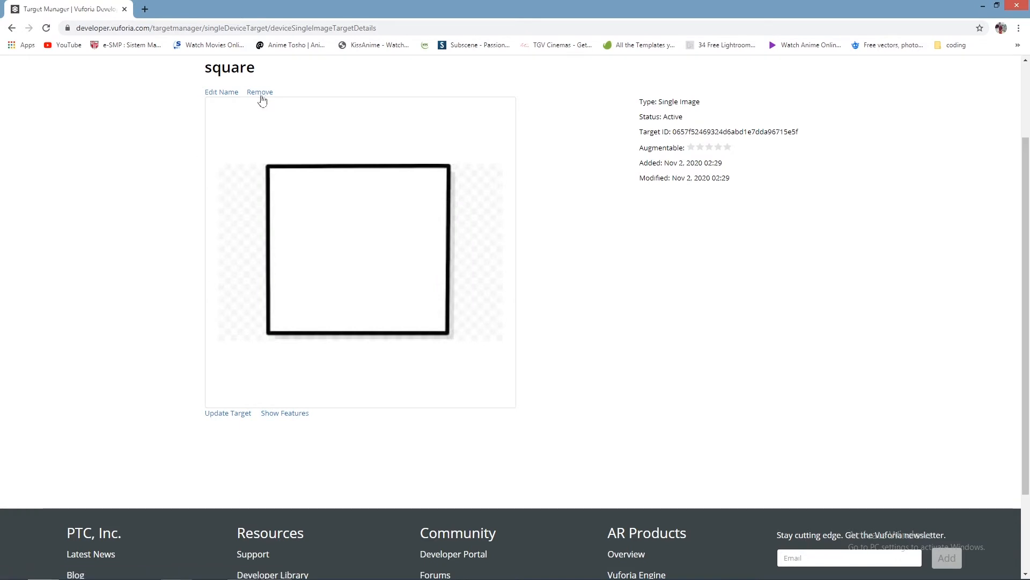
pyautogui.hotkey('alt', 'Left')
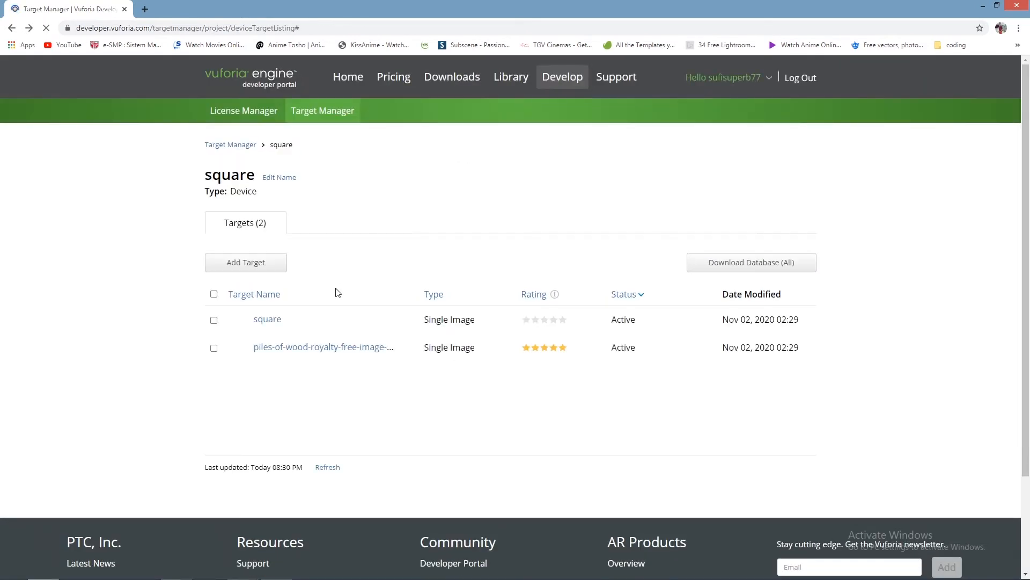
# Step: Select the square target in the list and delete it from the database
pyautogui.scroll(-2, 421, 317)
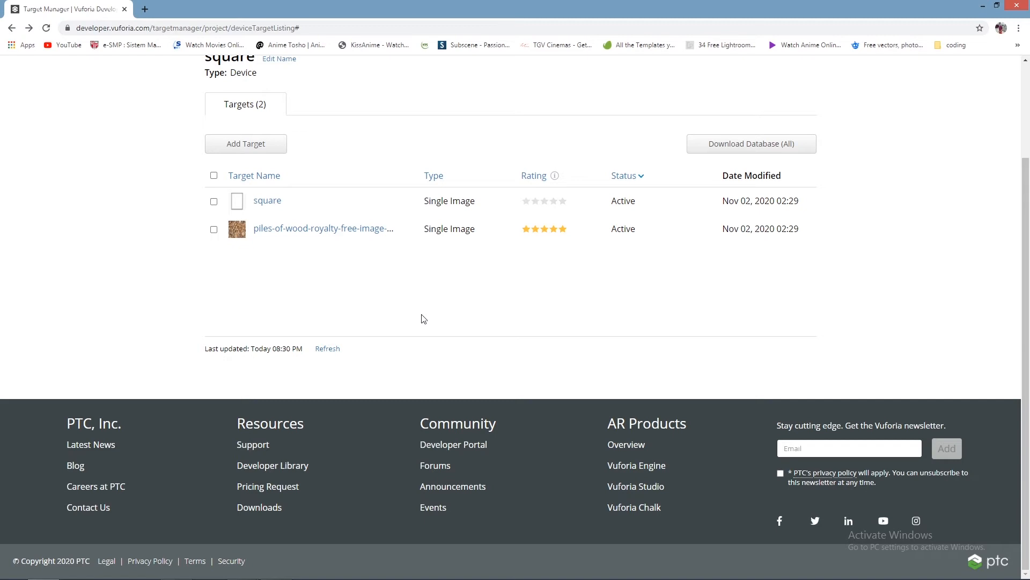
pyautogui.click(217, 201)
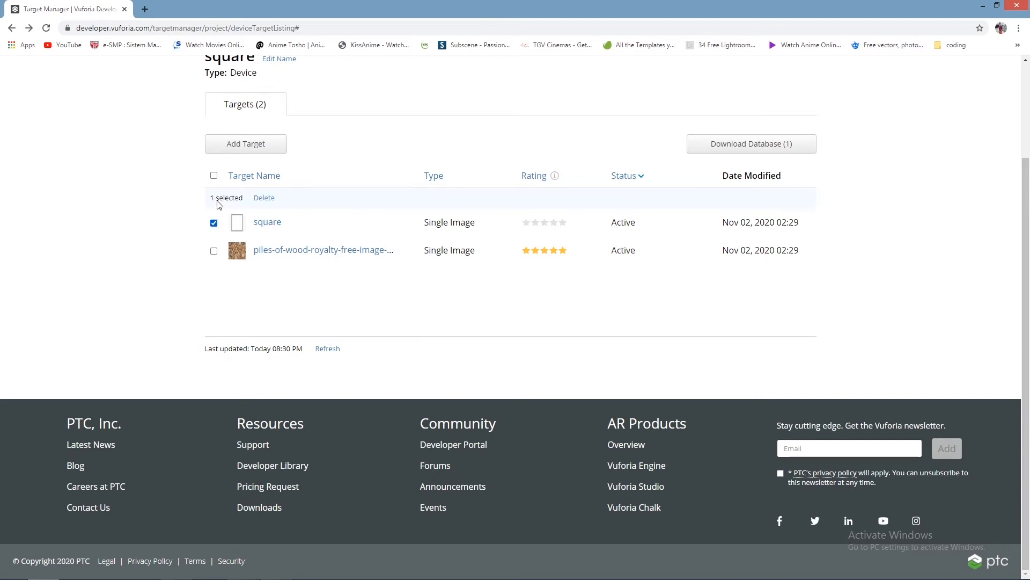
pyautogui.click(266, 199)
pyautogui.click(656, 349)
pyautogui.click(263, 199)
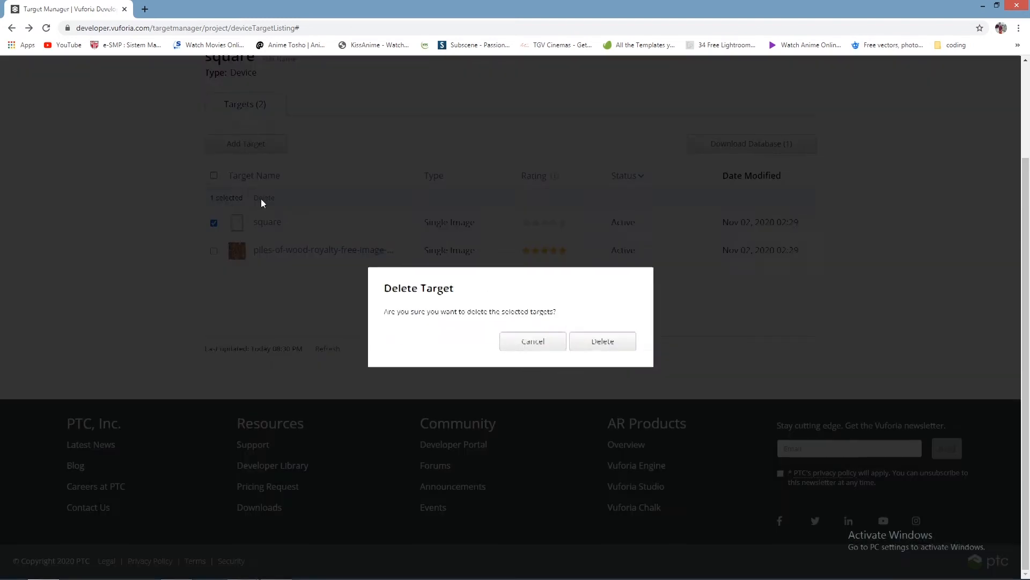
pyautogui.click(599, 341)
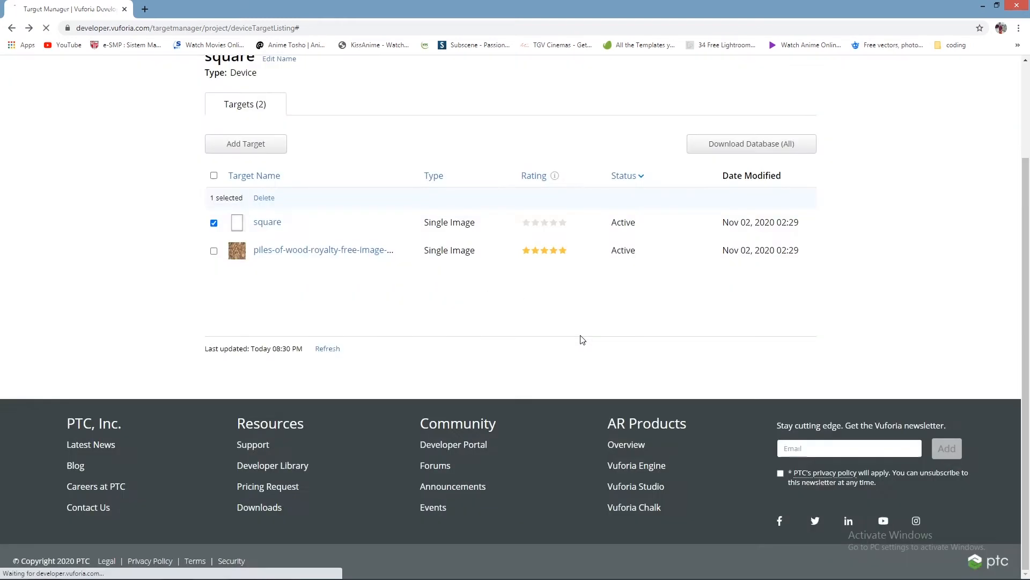
# Step: Download the database with the piles-of-wood target selected for Unity Editor, and open square.unitypackage in Unity
pyautogui.scroll(-1, 350, 349)
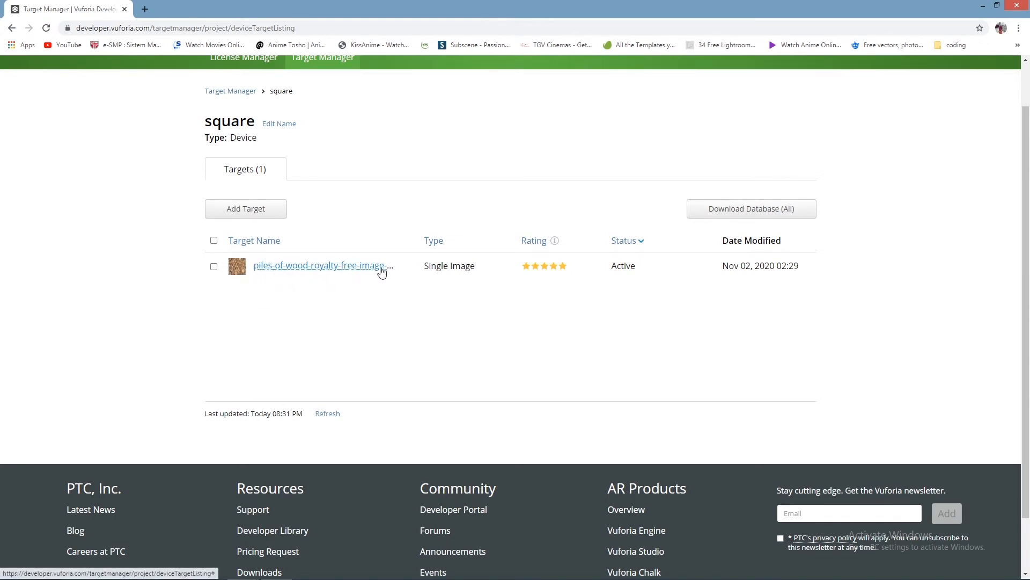
pyautogui.click(214, 240)
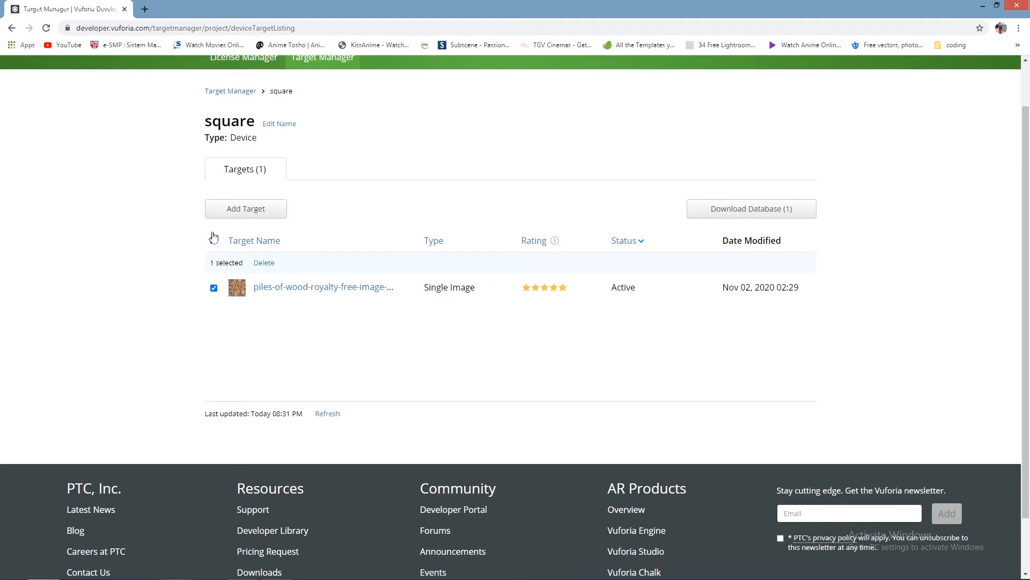
pyautogui.click(757, 210)
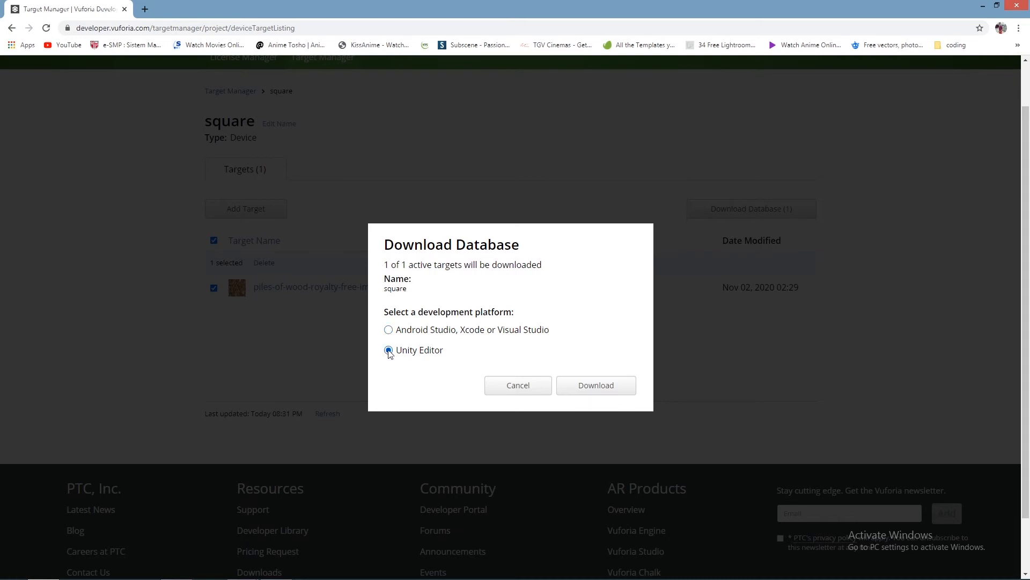
pyautogui.click(622, 386)
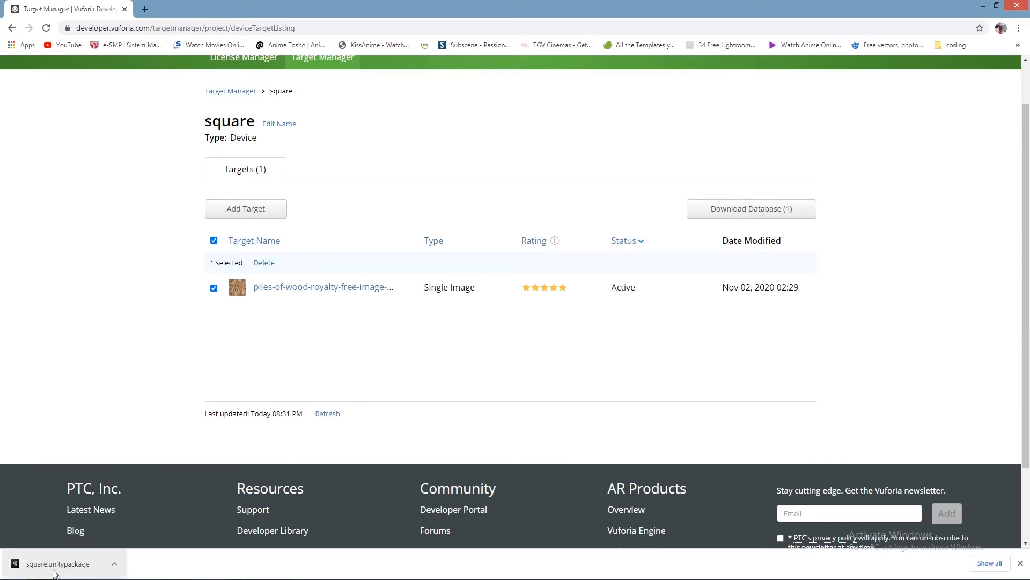
pyautogui.click(44, 568)
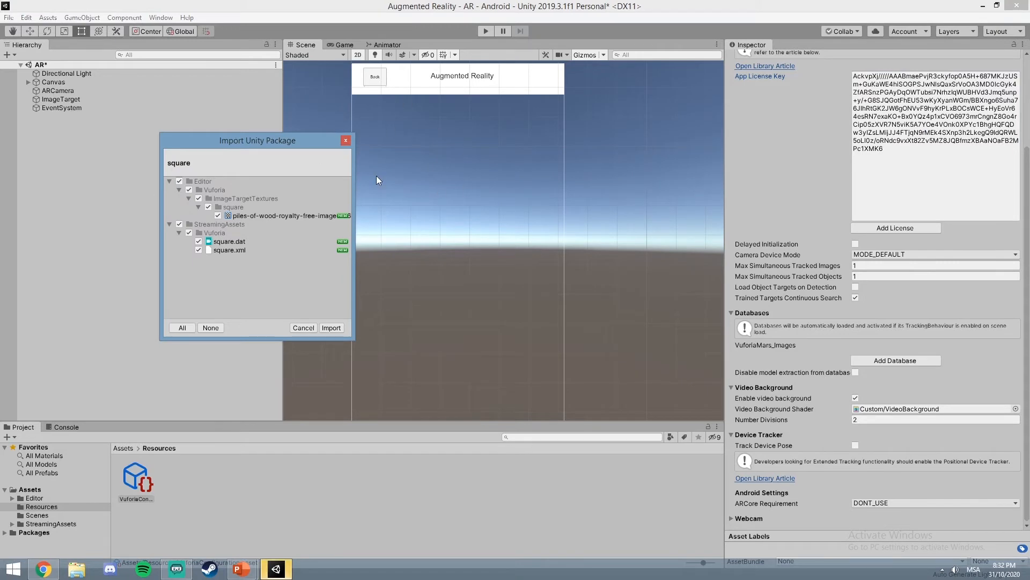
# Step: Import all files of the square Unity package into the project
pyautogui.click(332, 328)
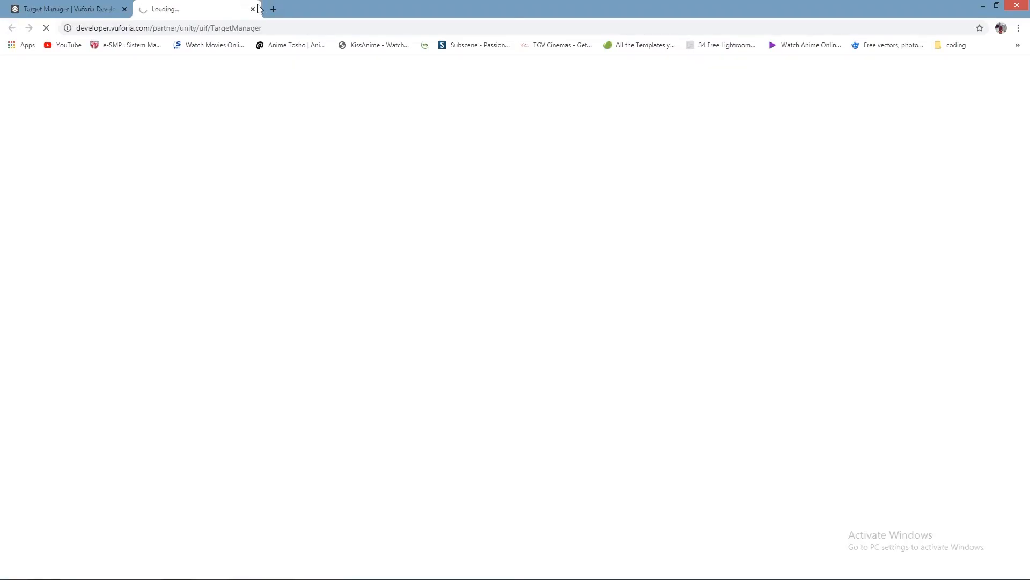
pyautogui.click(254, 9)
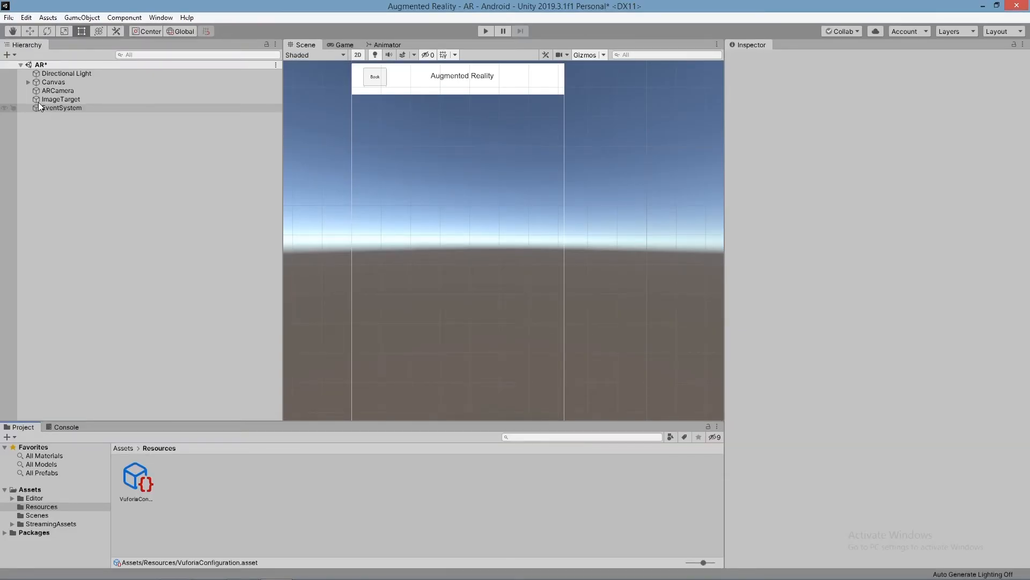
# Step: Keep the ImageTarget's type as Predefined and set its database to square
pyautogui.click(54, 90)
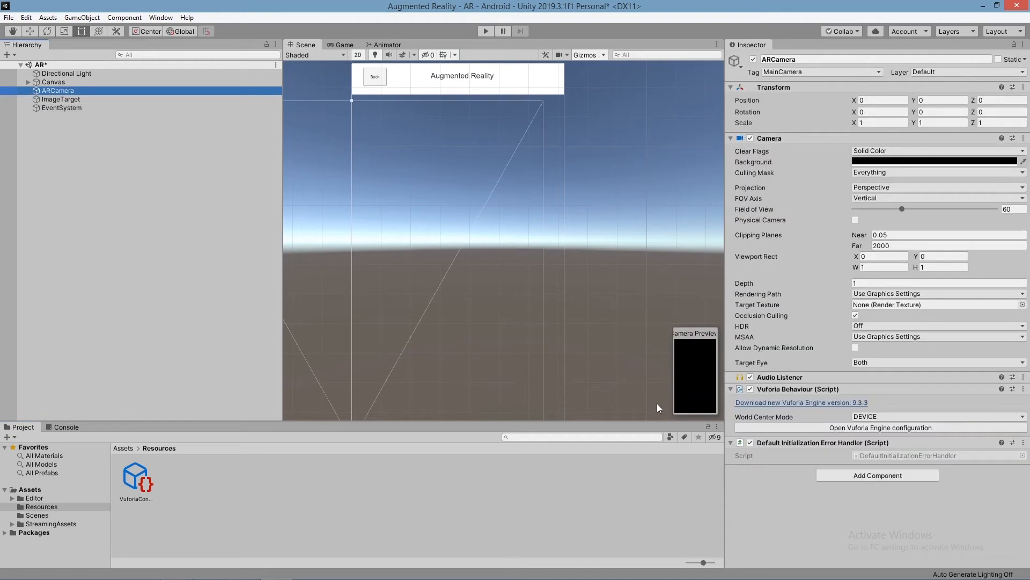
pyautogui.click(63, 99)
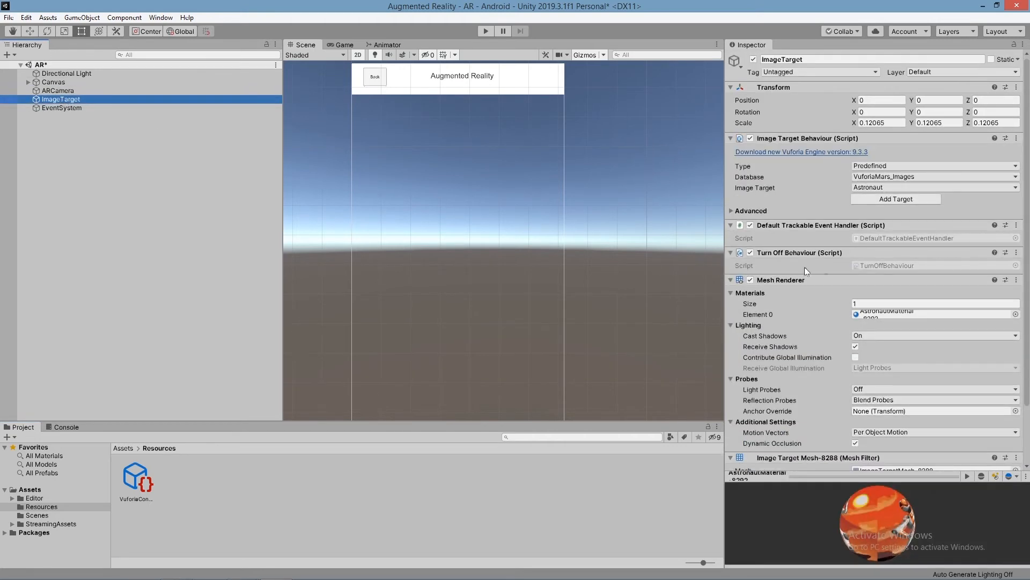
pyautogui.scroll(-3, 835, 282)
pyautogui.scroll(3, 835, 282)
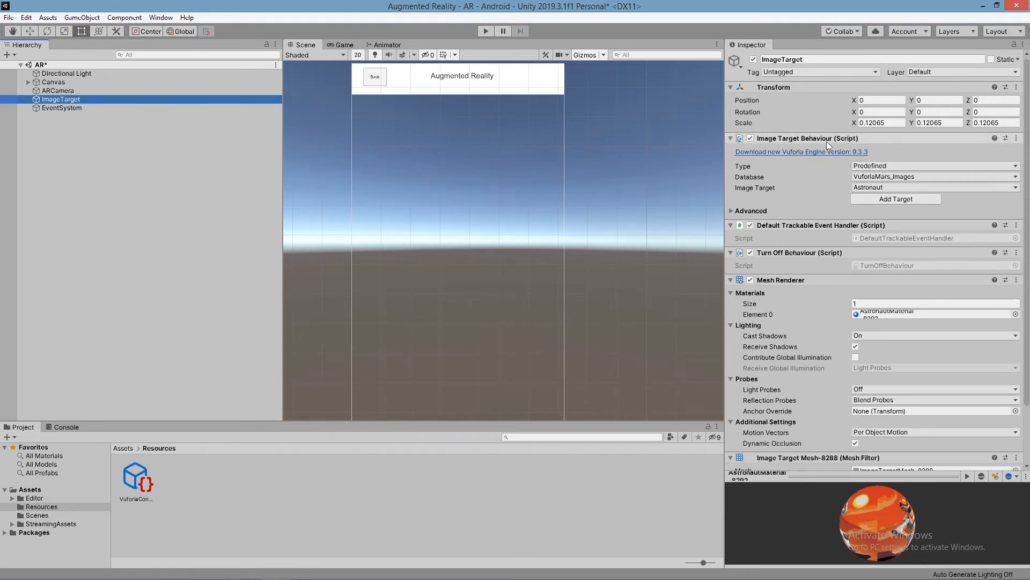
pyautogui.click(907, 164)
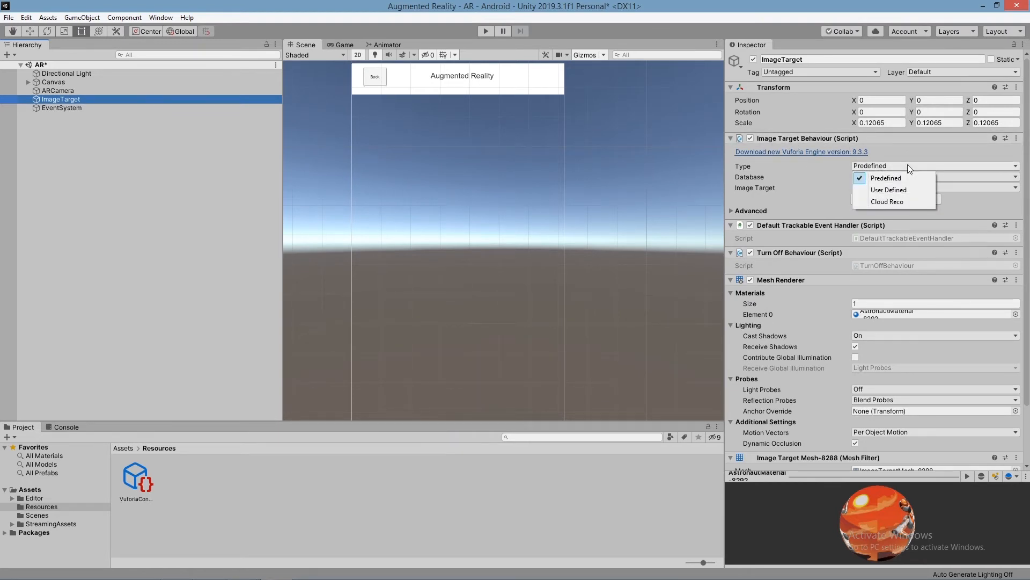
pyautogui.click(911, 175)
pyautogui.click(911, 176)
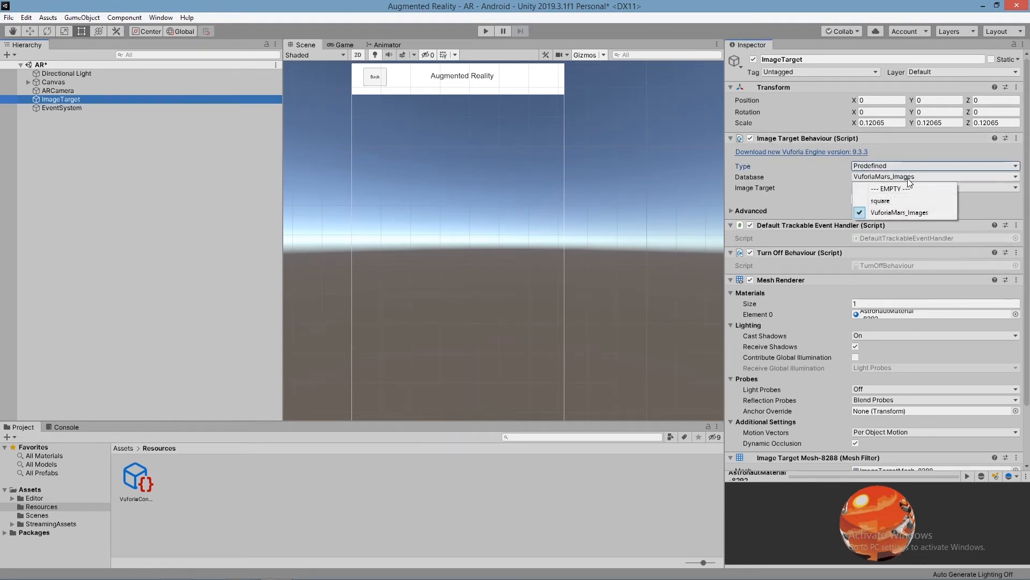
pyautogui.click(886, 201)
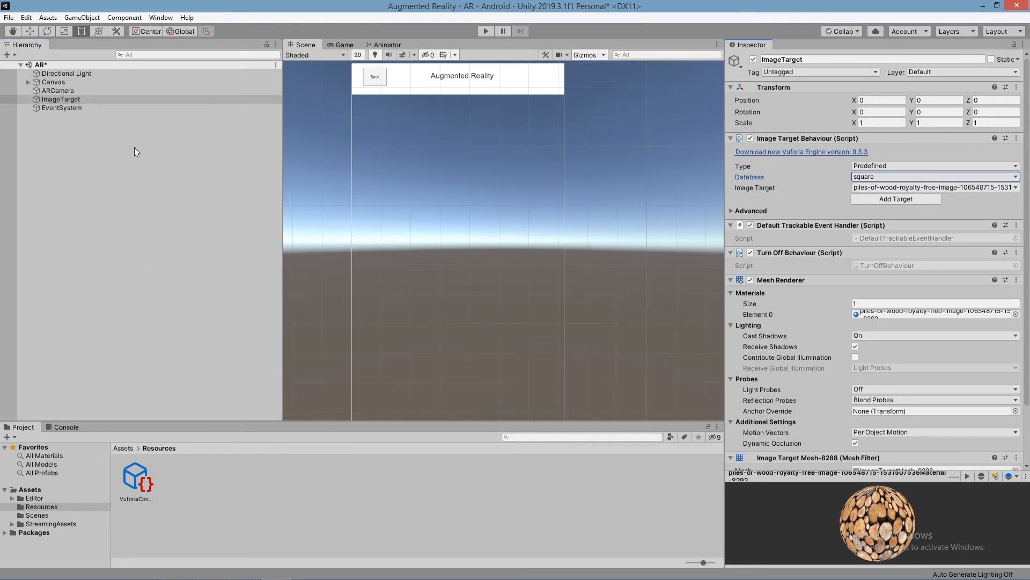
# Step: Frame the ImageTarget in the scene, switch from 2D to 3D view and examine the wood image at an angle from above
pyautogui.doubleClick(59, 100)
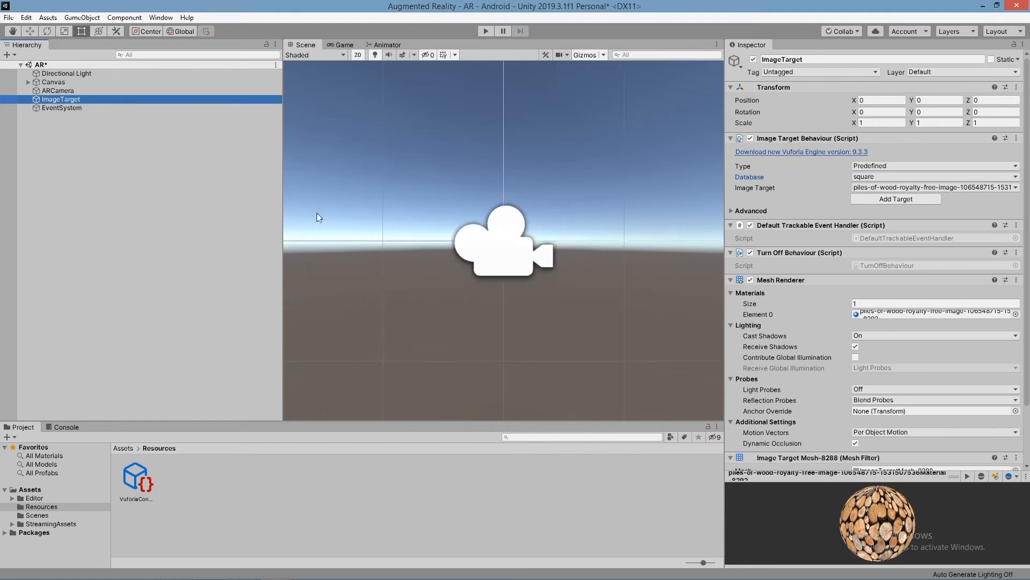
pyautogui.click(362, 54)
pyautogui.scroll(4, 574, 190)
pyautogui.moveTo(575, 191); pyautogui.dragTo(586, 237, button='right')
pyautogui.scroll(-5, 592, 173)
pyautogui.moveTo(591, 173); pyautogui.dragTo(600, 226, button='middle')
pyautogui.moveTo(600, 227); pyautogui.dragTo(594, 231, button='right')
pyautogui.scroll(-2, 594, 231)
pyautogui.scroll(3, 594, 231)
pyautogui.scroll(-2, 594, 231)
pyautogui.moveTo(594, 230); pyautogui.dragTo(579, 269, button='middle')
pyautogui.scroll(3, 578, 268)
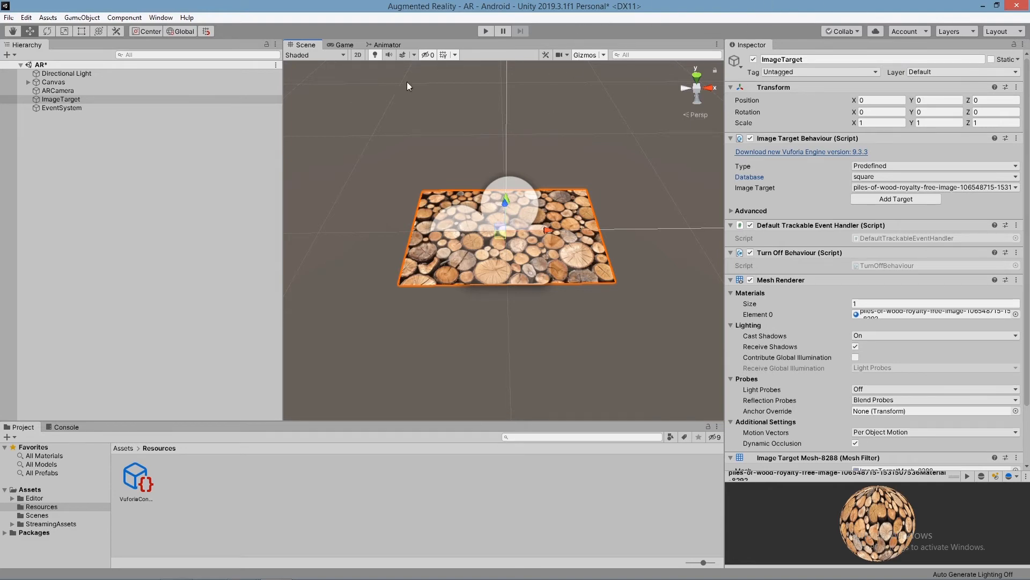
# Step: Bring Square.fbx from the desktop into the Resources folder, with Unity placed beside the desktop and maximized again after the import
pyautogui.moveTo(601, 5); pyautogui.dragTo(1029, 56)
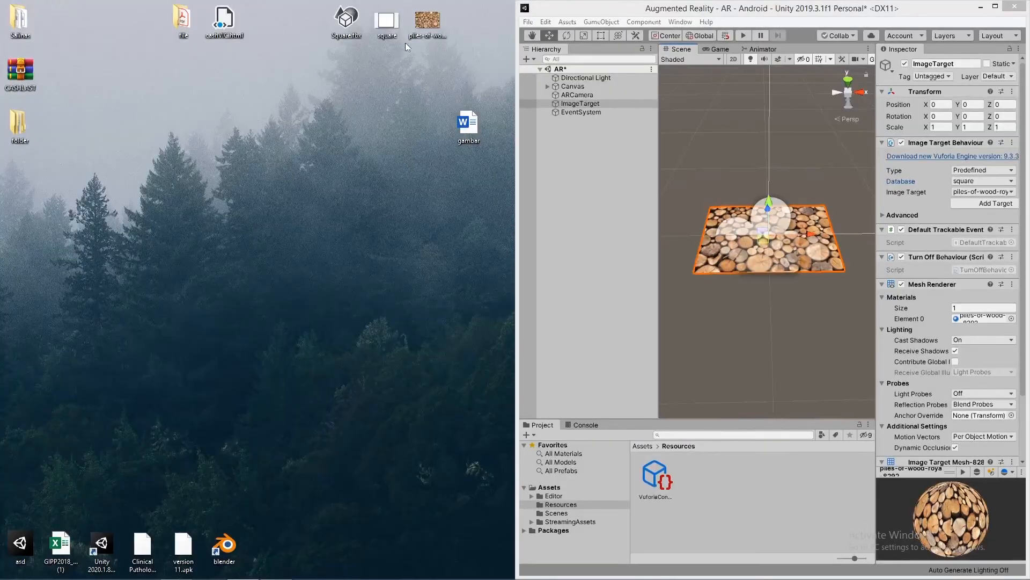
pyautogui.moveTo(346, 22); pyautogui.dragTo(593, 142)
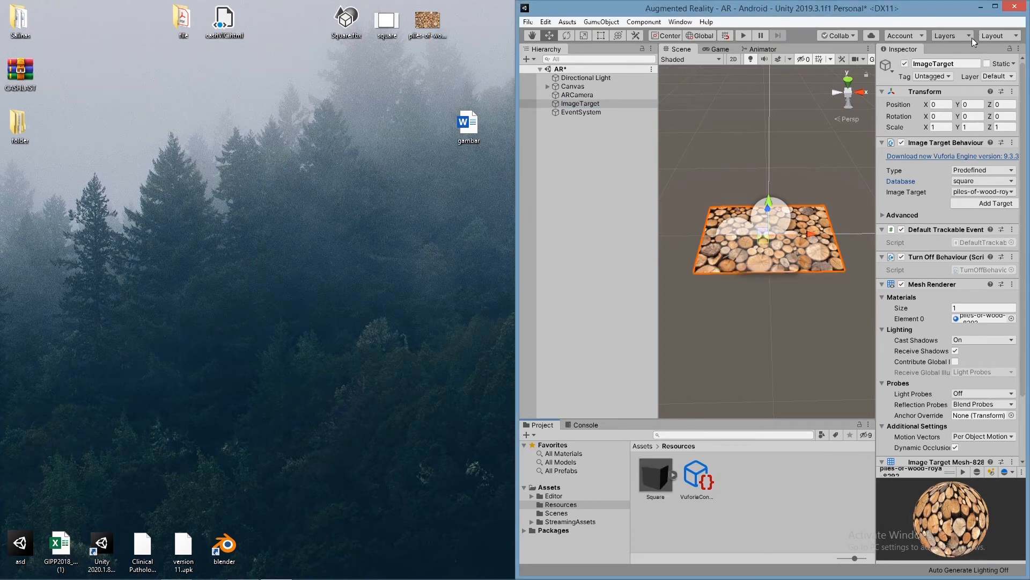
pyautogui.click(994, 8)
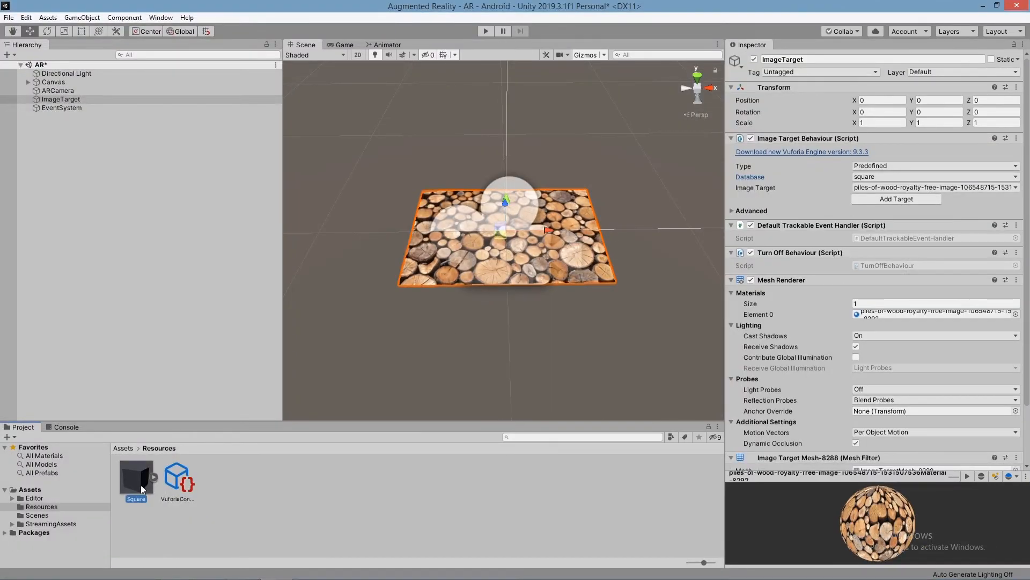
# Step: Add the Square model from the Resources folder to the scene as a child of ImageTarget
pyautogui.click(141, 485)
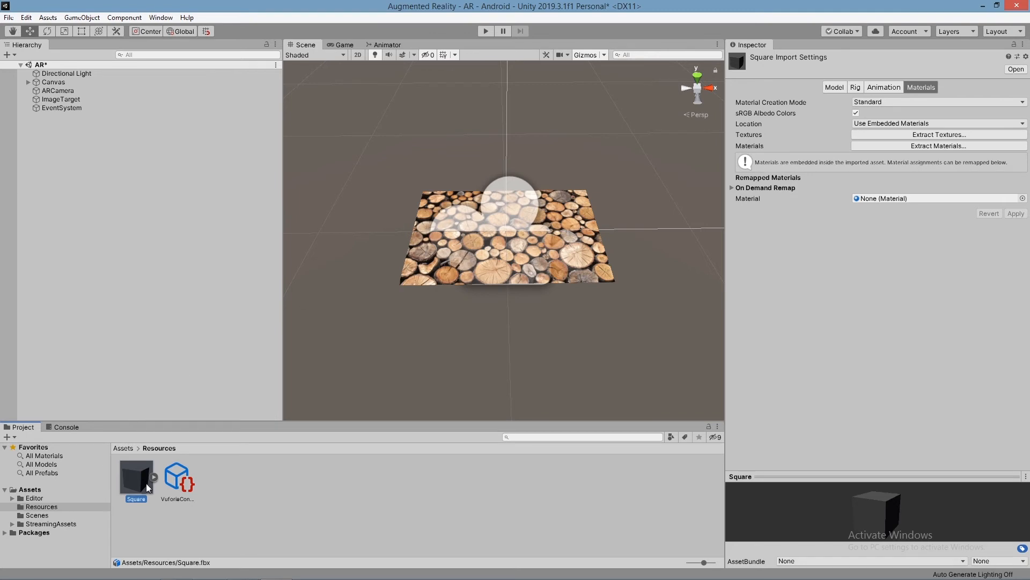
pyautogui.click(61, 99)
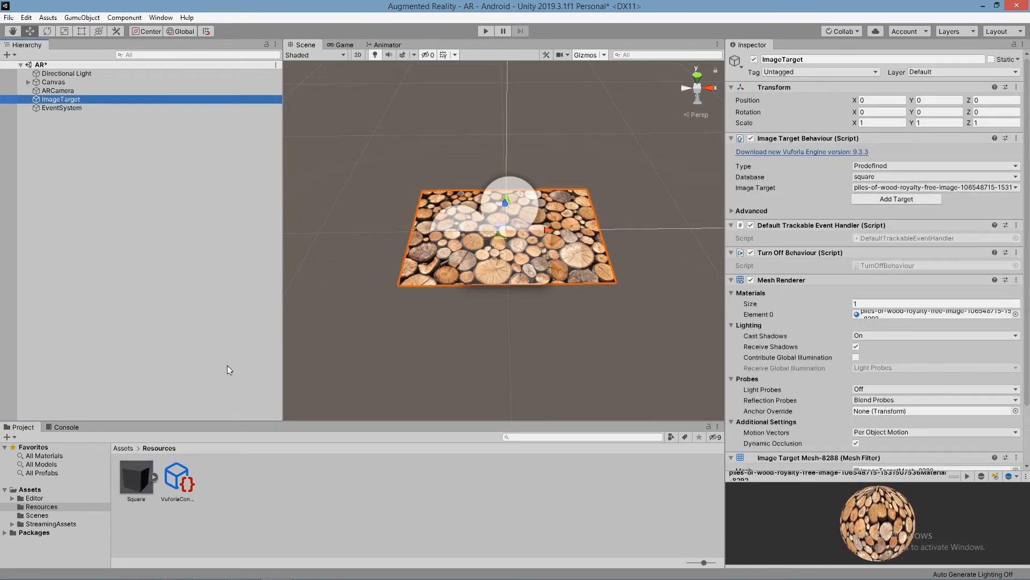
pyautogui.moveTo(135, 486); pyautogui.dragTo(59, 100)
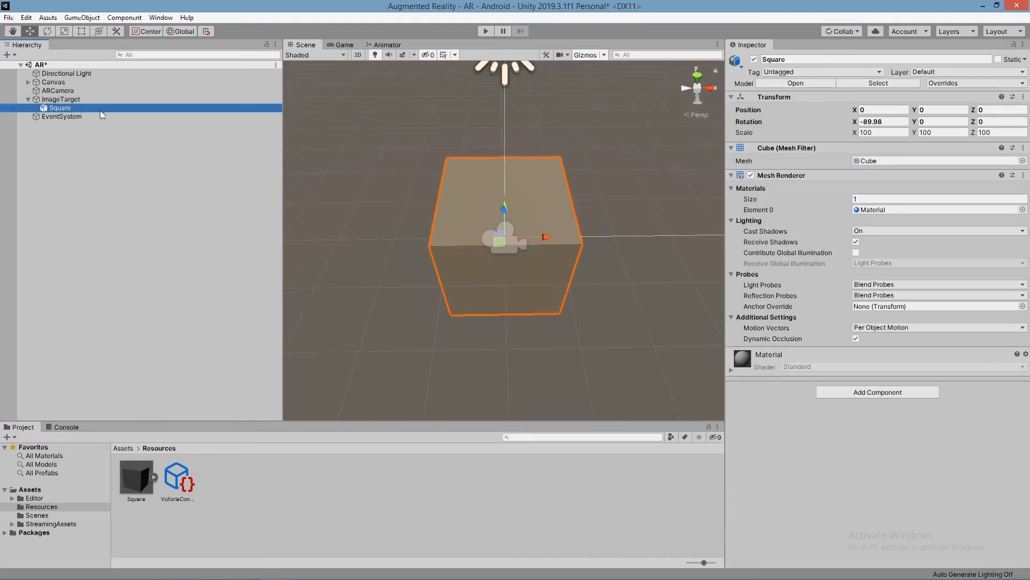
# Step: Scale the Square model down uniformly to about 16.6 on all three axes
pyautogui.click(80, 32)
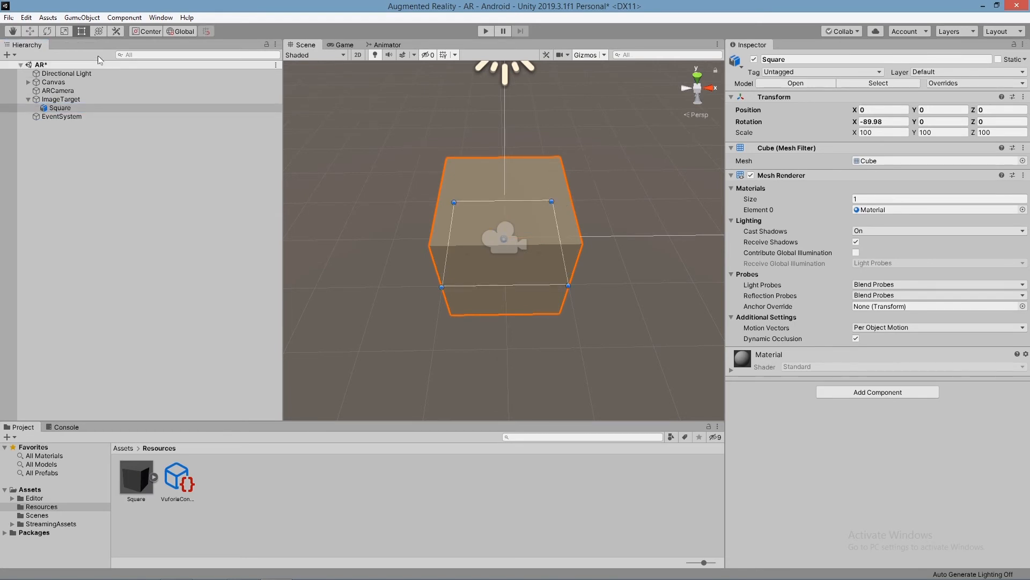
pyautogui.click(64, 31)
pyautogui.moveTo(506, 236); pyautogui.dragTo(468, 249)
pyautogui.scroll(5, 528, 259)
pyautogui.scroll(-5, 526, 259)
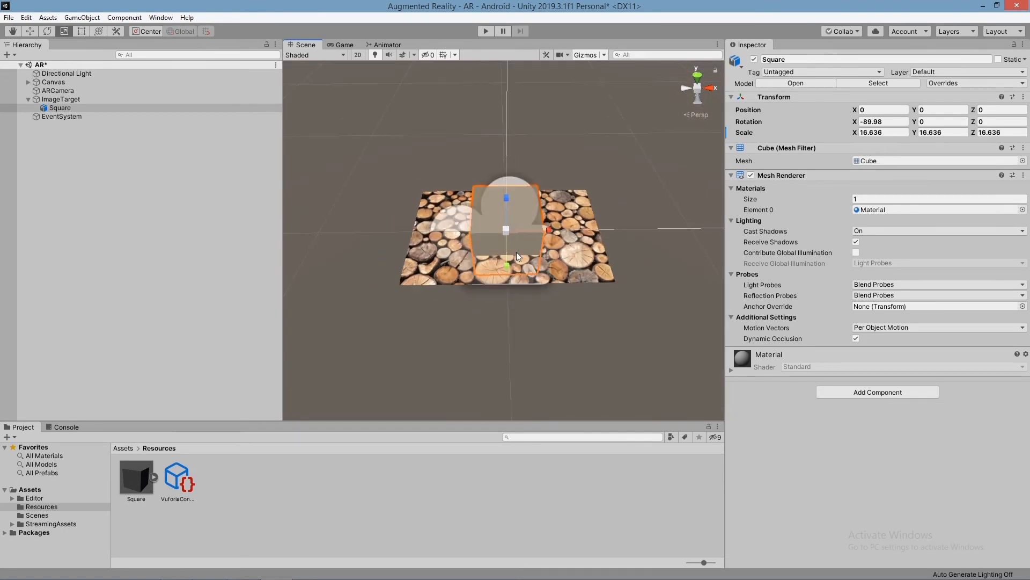
# Step: Move the Square model up to a Y position of about 0.17 so that it sits on the wood image
pyautogui.keyDown('alt'); pyautogui.moveTo(505, 245); pyautogui.dragTo(595, 230); pyautogui.keyUp('alt')
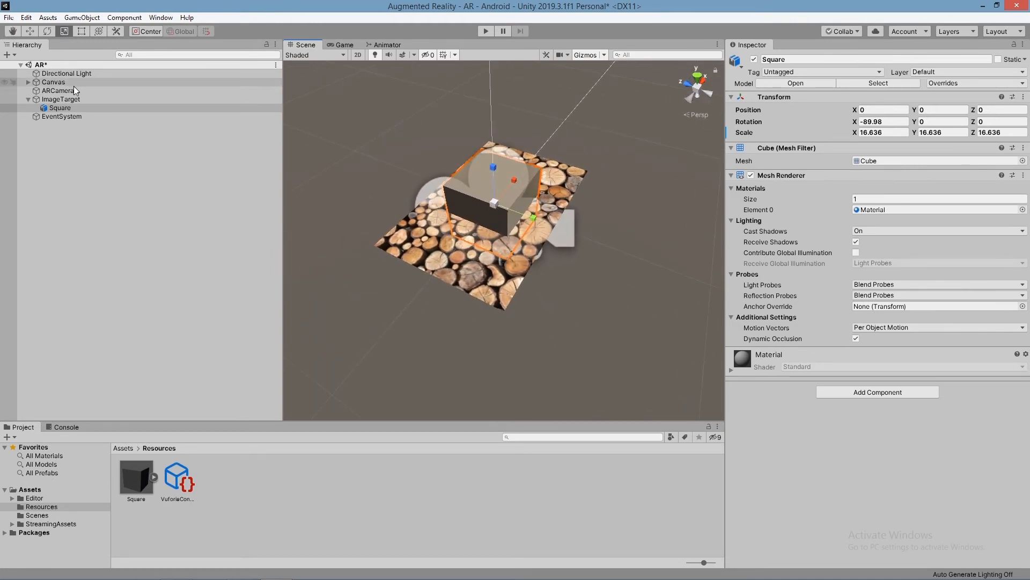
pyautogui.click(30, 32)
pyautogui.moveTo(494, 171); pyautogui.dragTo(502, 154)
pyautogui.moveTo(583, 192); pyautogui.dragTo(451, 263, button='middle')
pyautogui.keyDown('alt'); pyautogui.moveTo(456, 263); pyautogui.dragTo(493, 257); pyautogui.keyUp('alt')
pyautogui.scroll(10, 549, 275)
pyautogui.scroll(1, 550, 273)
pyautogui.scroll(-1, 555, 273)
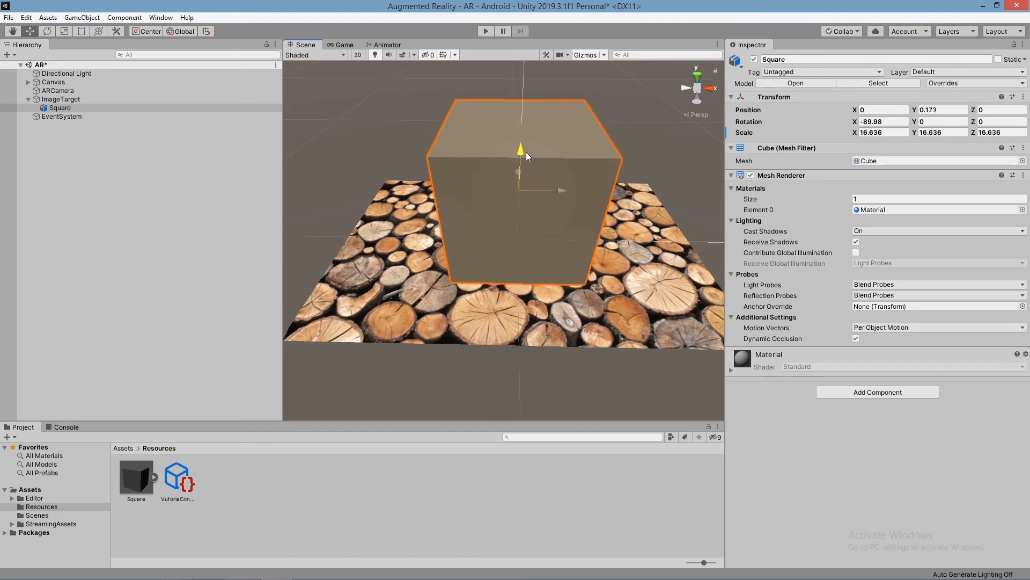
# Step: Inspect the cube's placement on the wood image from the back and from above
pyautogui.keyDown('alt'); pyautogui.moveTo(628, 215); pyautogui.dragTo(616, 38); pyautogui.keyUp('alt')
pyautogui.click(699, 98)
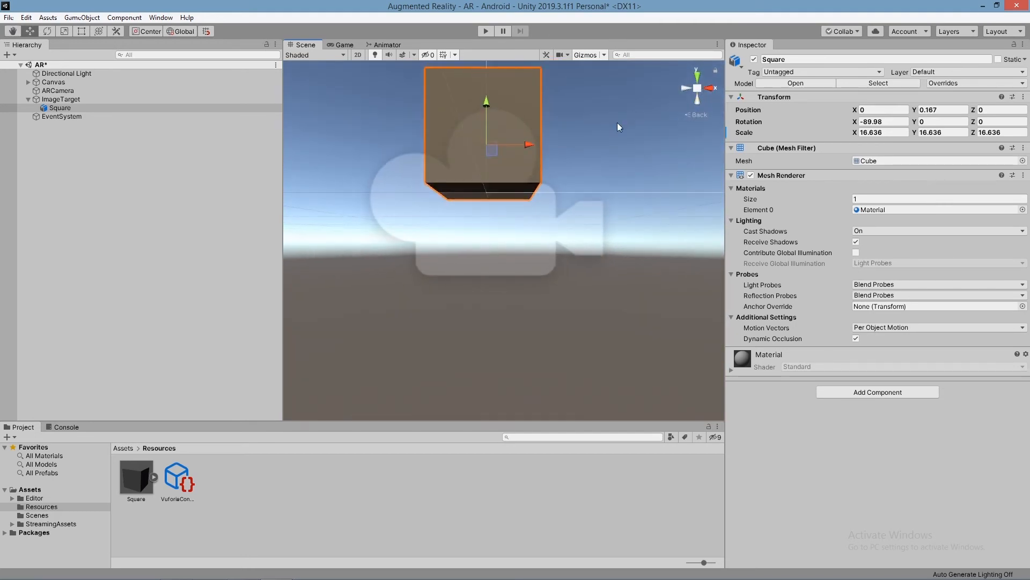
pyautogui.scroll(-4, 622, 204)
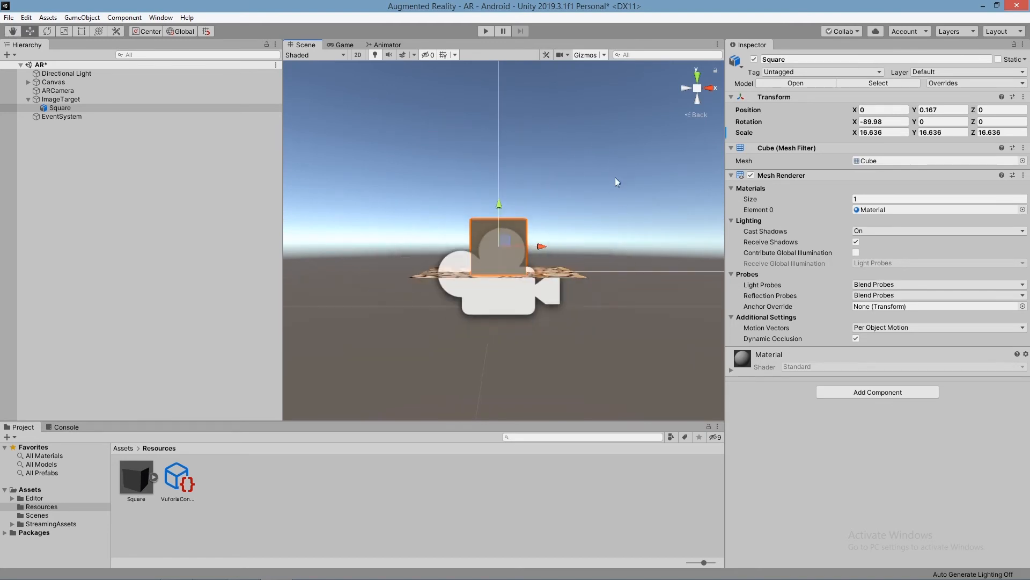
pyautogui.keyDown('alt'); pyautogui.moveTo(613, 164); pyautogui.dragTo(591, 302); pyautogui.keyUp('alt')
pyautogui.scroll(5, 596, 302)
pyautogui.scroll(-3, 612, 298)
pyautogui.scroll(2, 627, 296)
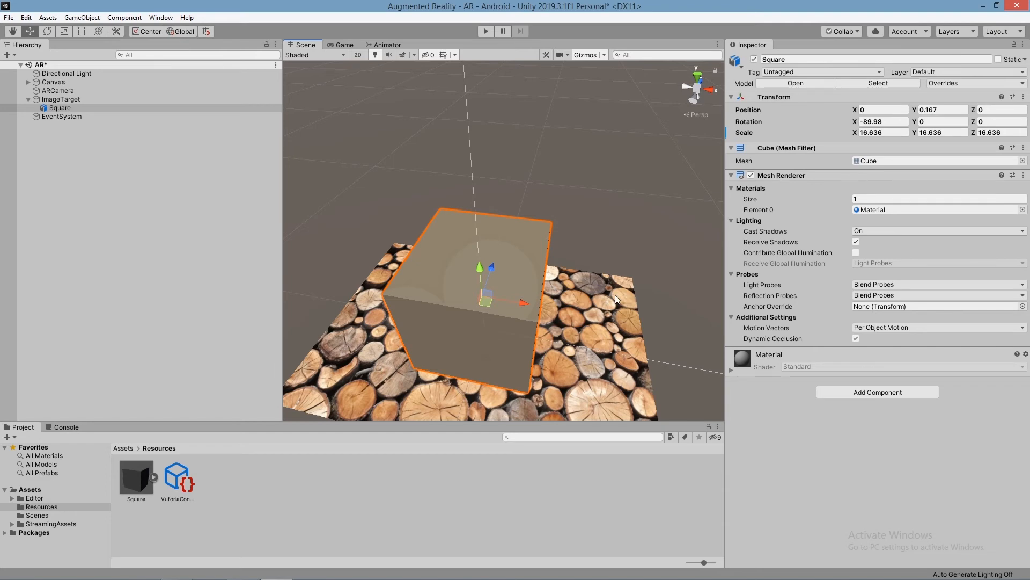
# Step: Place the Unity window on one half of the screen and close the PowerPoint presentation
pyautogui.moveTo(804, 5); pyautogui.dragTo(1, 135)
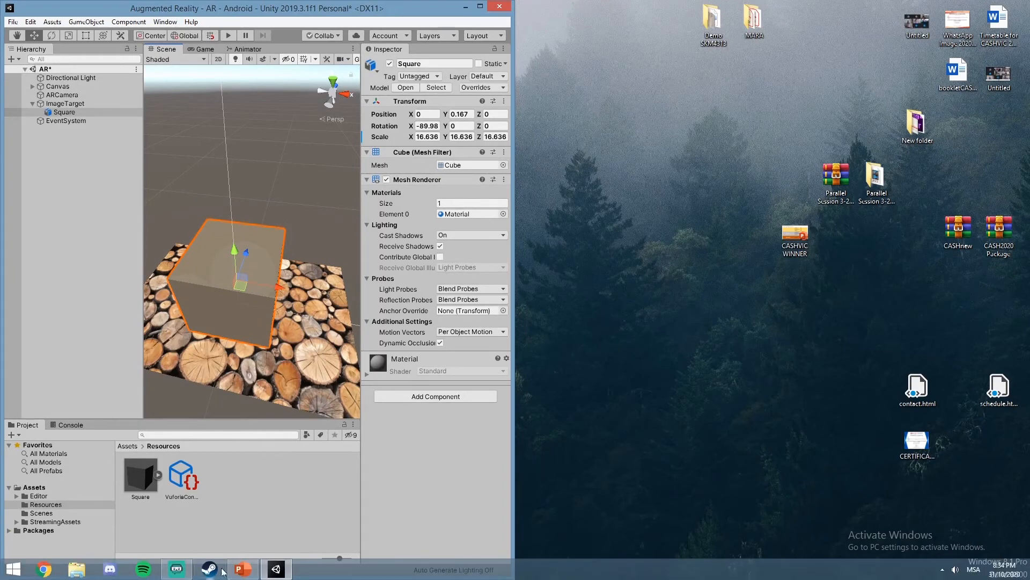
pyautogui.click(276, 570)
pyautogui.click(276, 576)
pyautogui.click(249, 572)
pyautogui.click(247, 572)
pyautogui.click(247, 573)
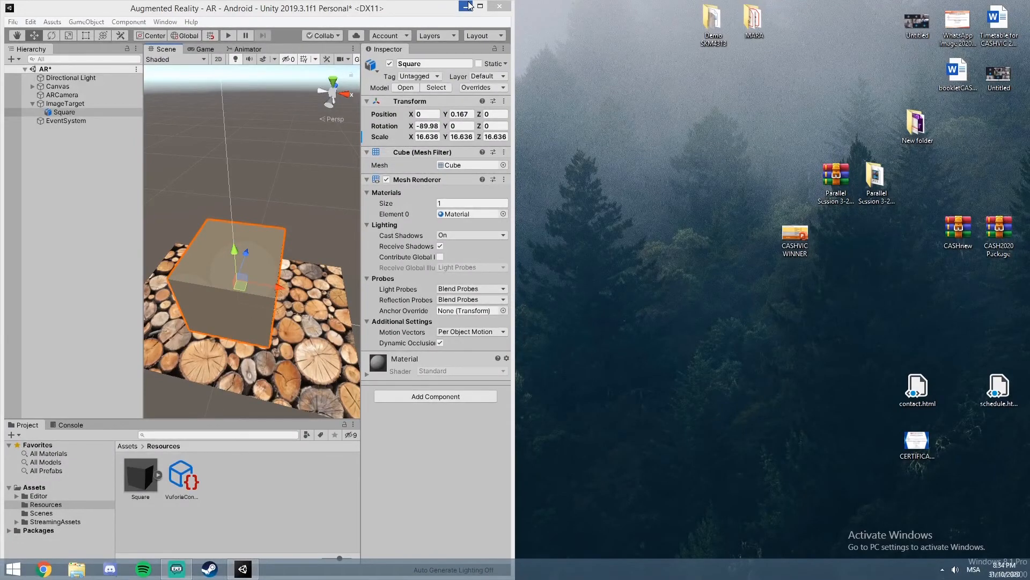
# Step: Run the AR scene in Play mode to test it, stop it and maximize the Unity window
pyautogui.click(229, 36)
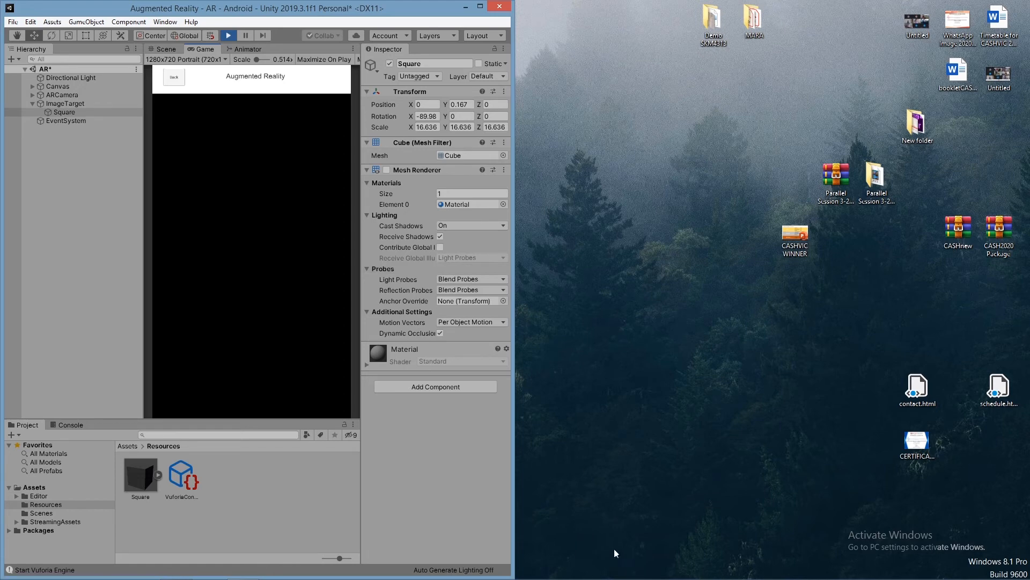
pyautogui.moveTo(620, 578)
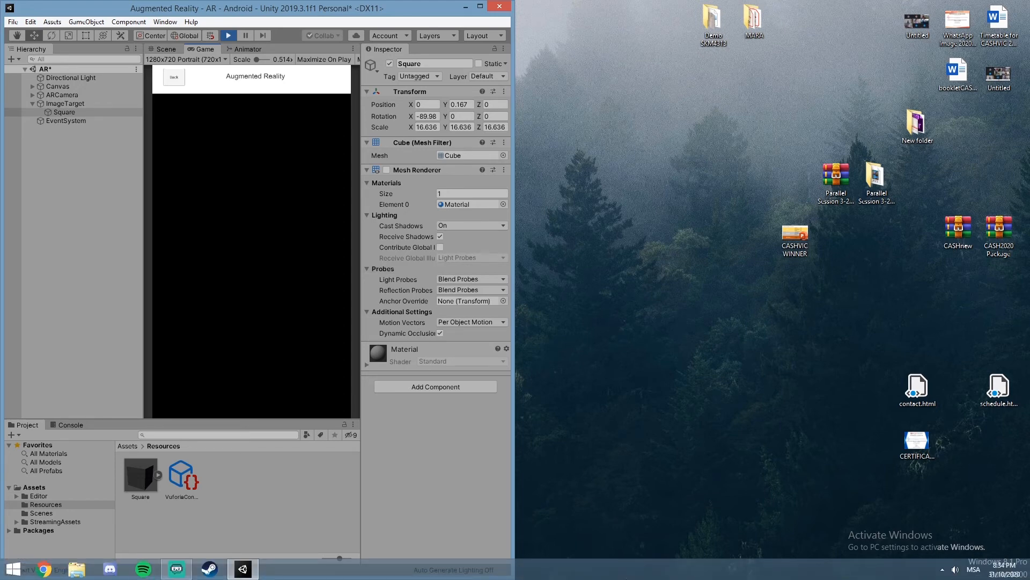
pyautogui.click(229, 36)
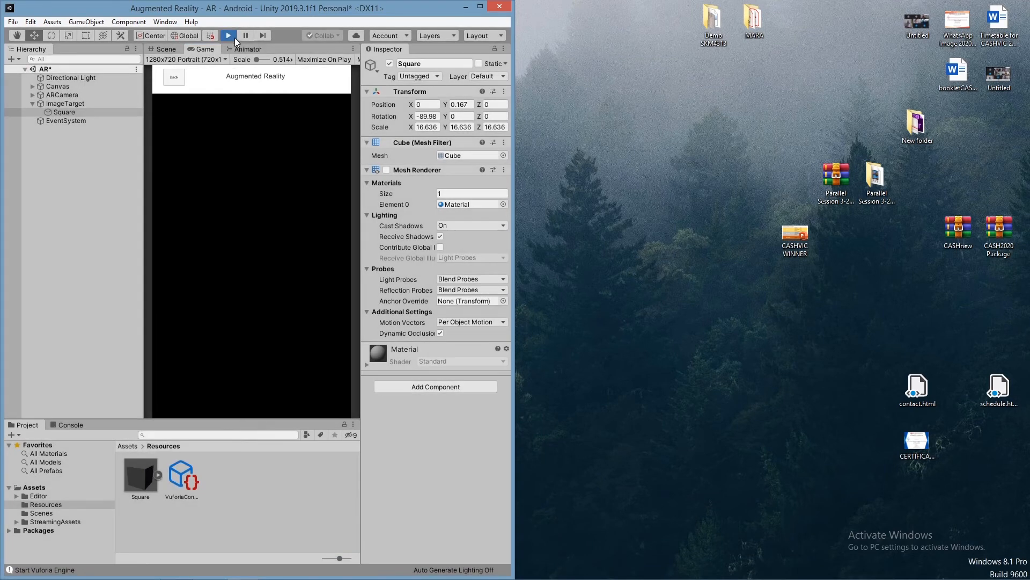
pyautogui.click(481, 6)
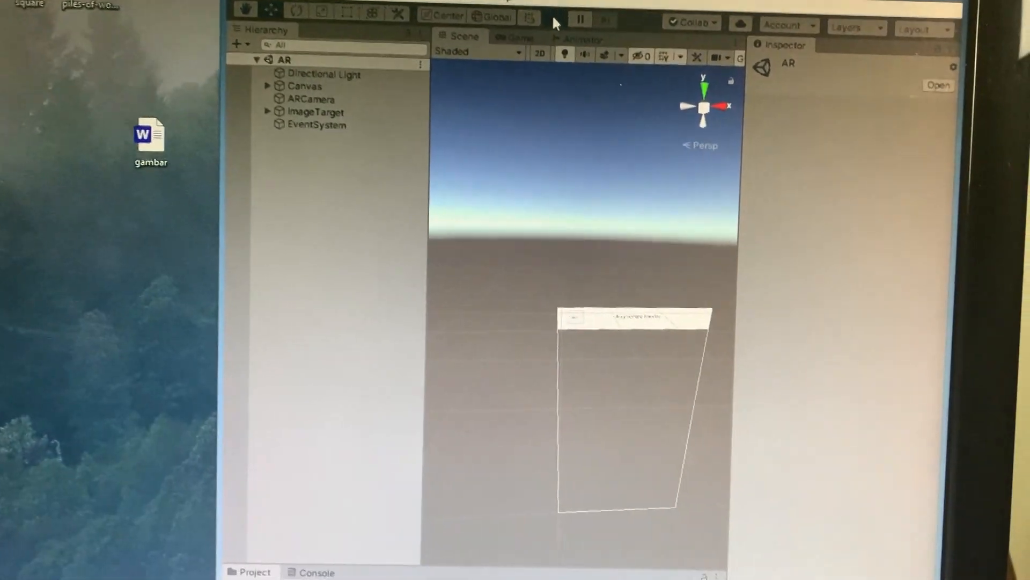
# Step: Run the AR scene in Play mode and open the piles-of-wood image from the desktop for the webcam test
pyautogui.click(485, 17)
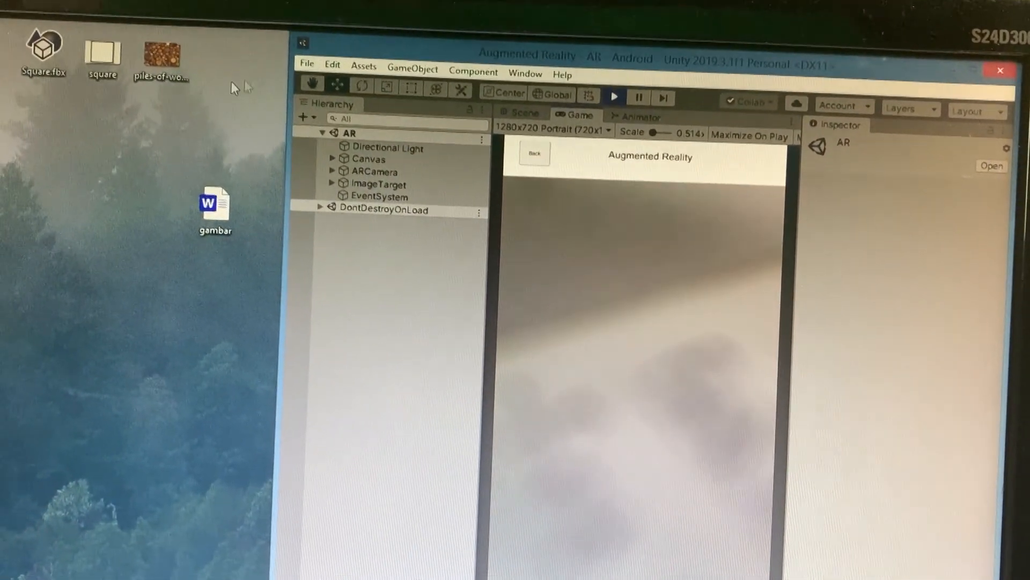
pyautogui.doubleClick(167, 47)
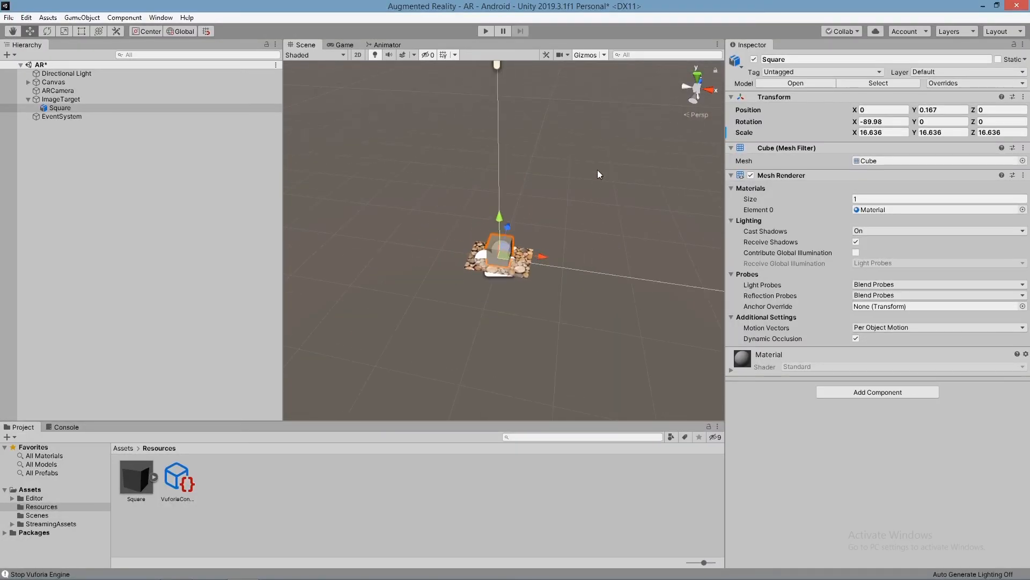
# Step: Frame the Canvas in the 3D scene view to look at its layout
pyautogui.scroll(-5, 598, 174)
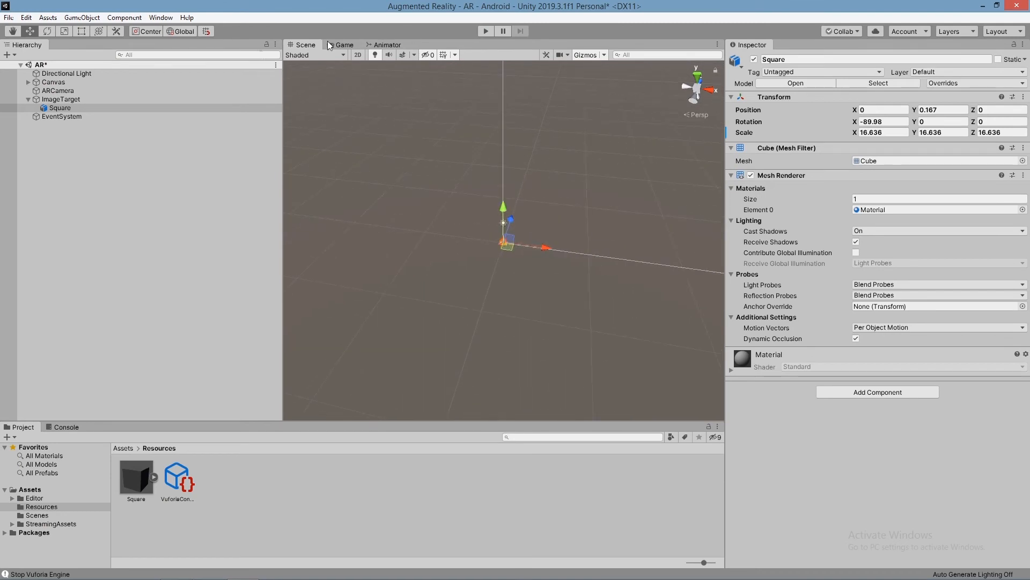
pyautogui.click(48, 109)
pyautogui.scroll(-3, 580, 187)
pyautogui.moveTo(593, 189); pyautogui.dragTo(584, 186, button='right')
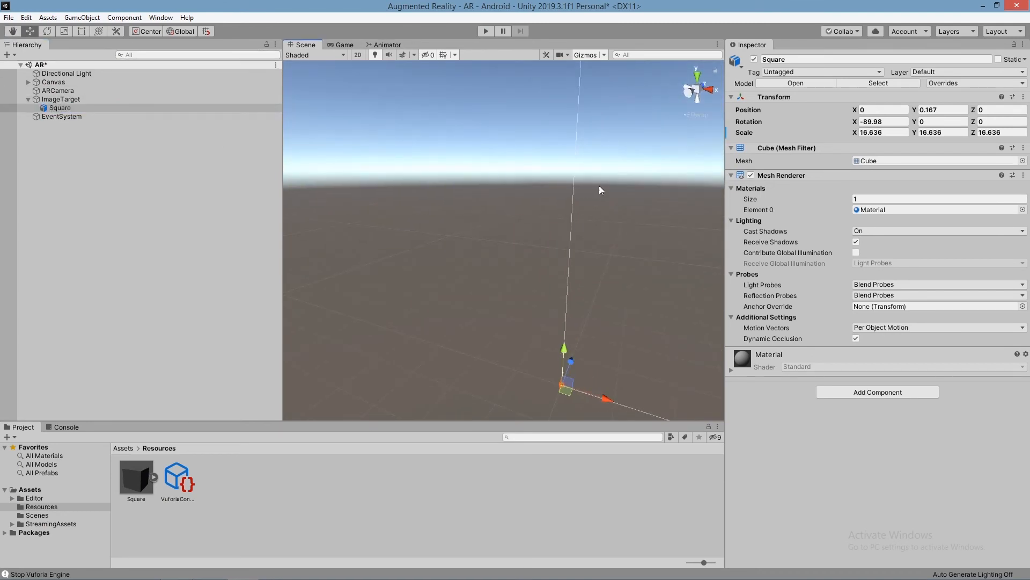
pyautogui.doubleClick(53, 81)
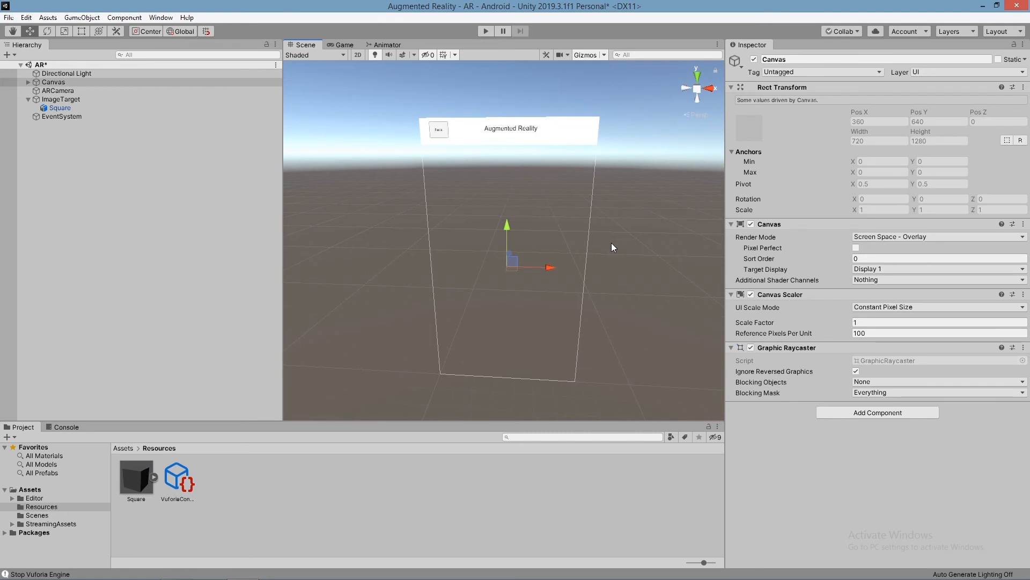
# Step: Open the Vuforia Engine configuration from the ARCamera and review its licence, database and device settings
pyautogui.click(52, 99)
pyautogui.click(62, 92)
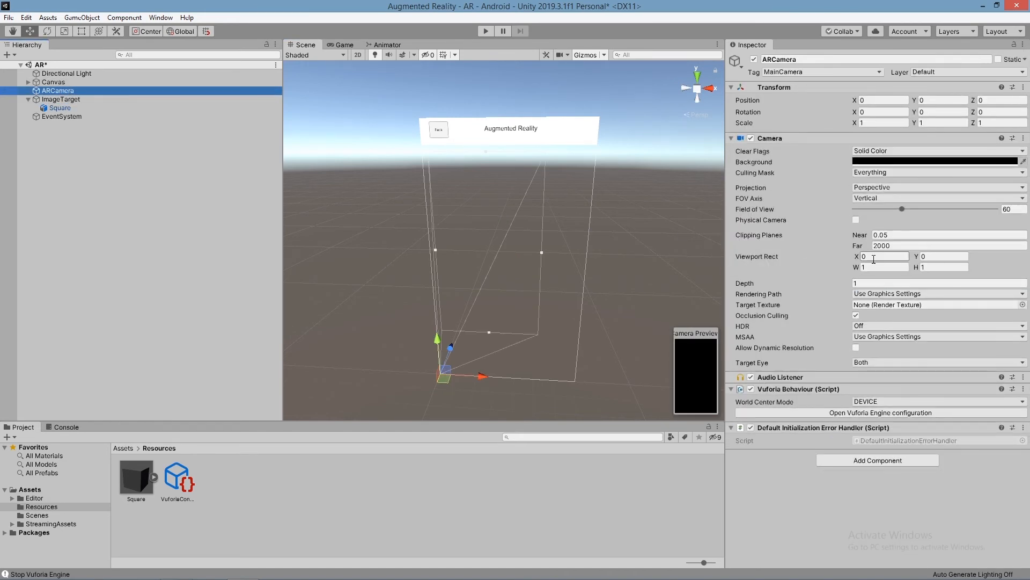
pyautogui.click(860, 414)
pyautogui.click(804, 413)
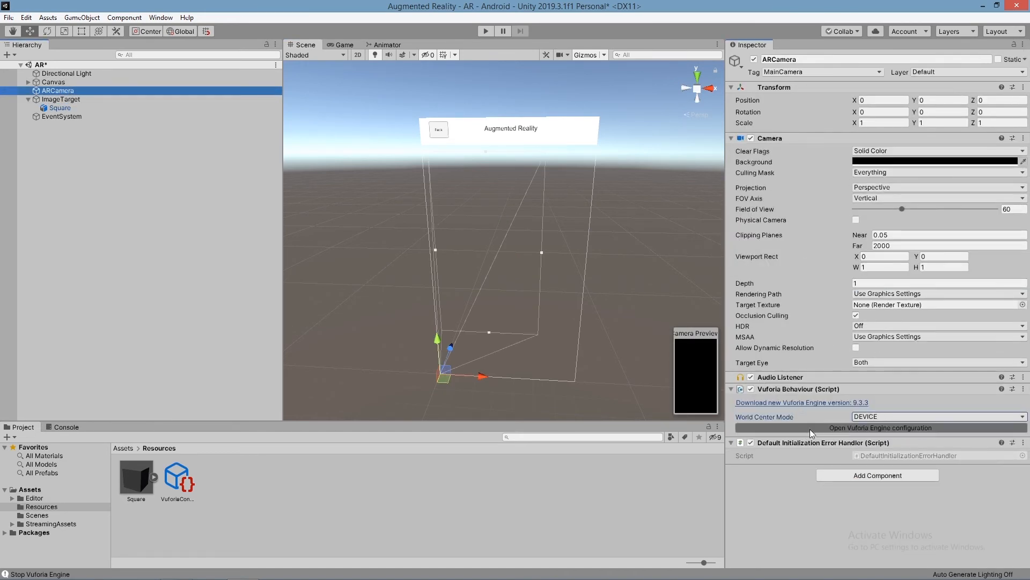
pyautogui.click(810, 428)
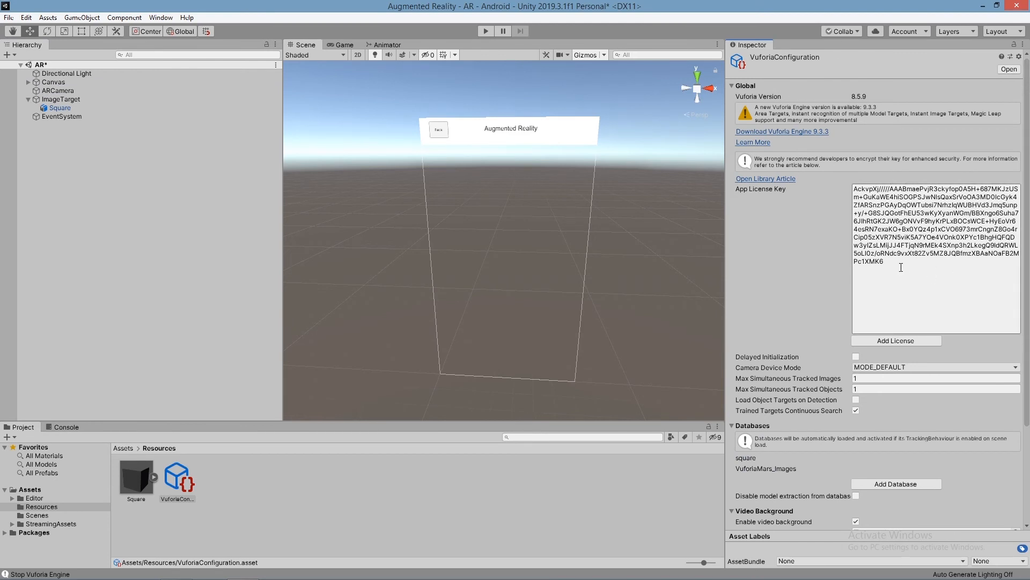
pyautogui.scroll(-5, 901, 267)
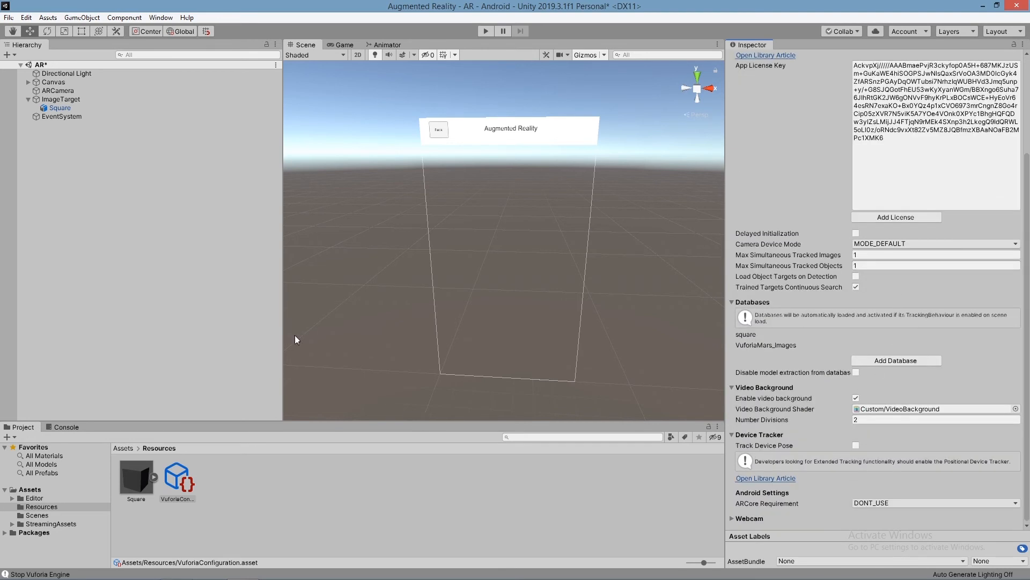
# Step: Review the ImageTarget's type, database and image target settings along with its other components
pyautogui.click(59, 99)
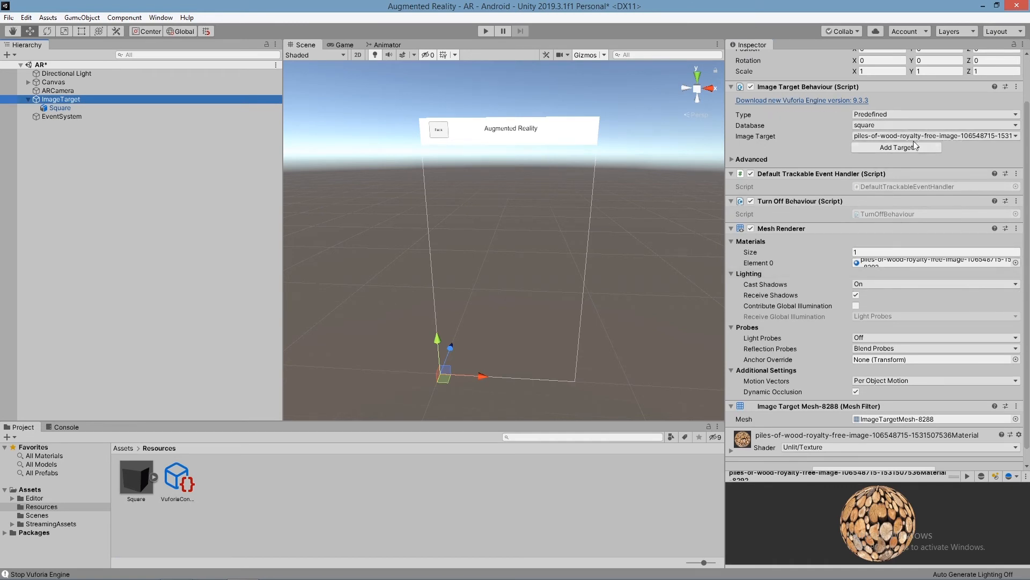
pyautogui.click(922, 117)
pyautogui.click(922, 114)
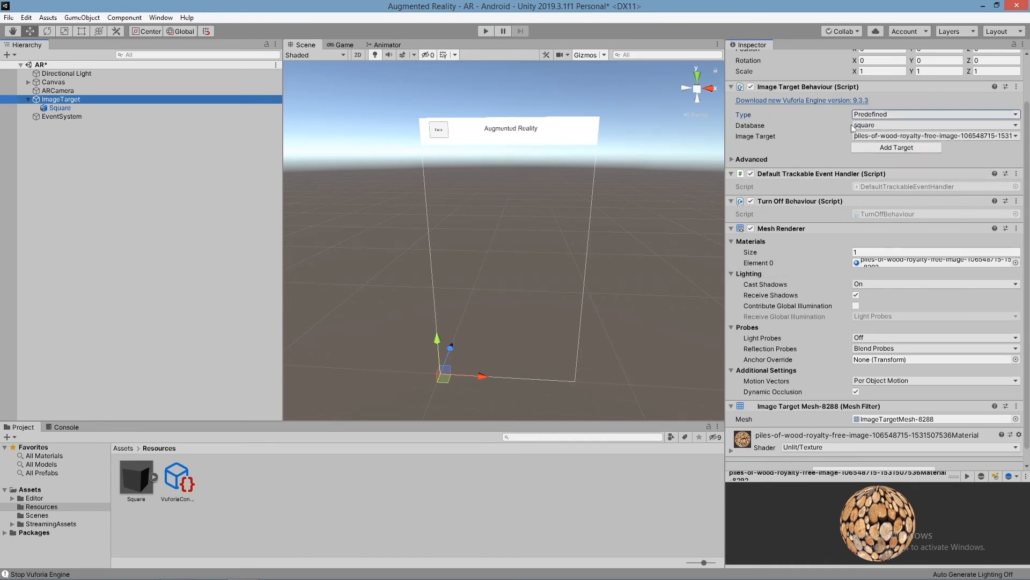
pyautogui.scroll(-1, 857, 230)
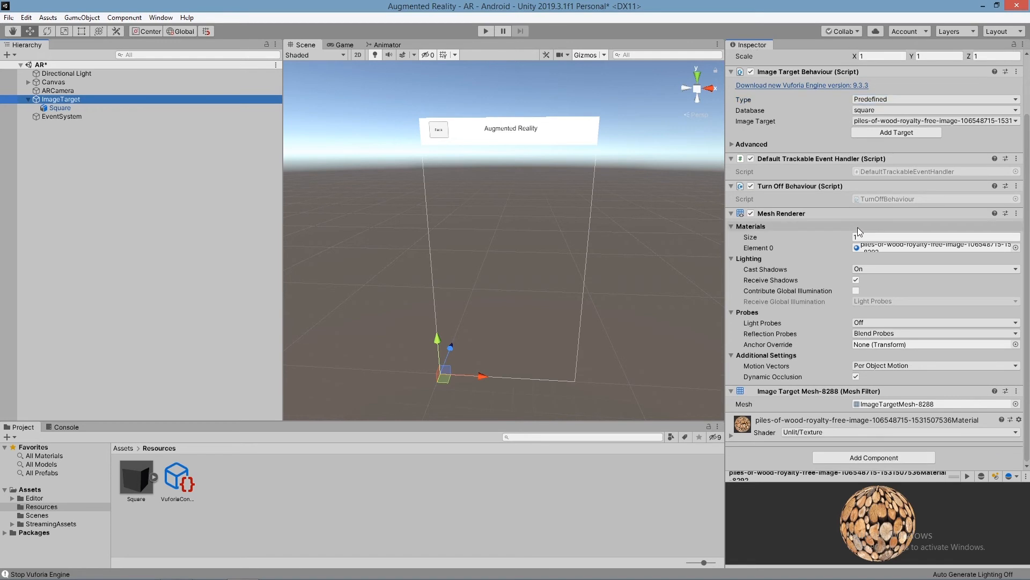
# Step: Frame the Square model under ImageTarget in the 3D scene view
pyautogui.scroll(6, 550, 382)
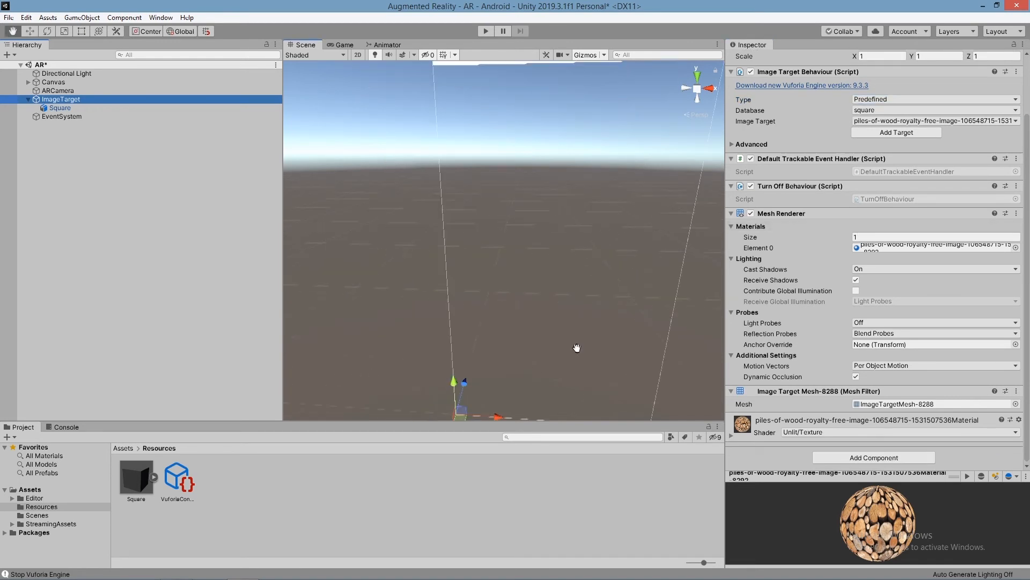
pyautogui.scroll(5, 606, 344)
pyautogui.moveTo(627, 362); pyautogui.dragTo(616, 369, button='middle')
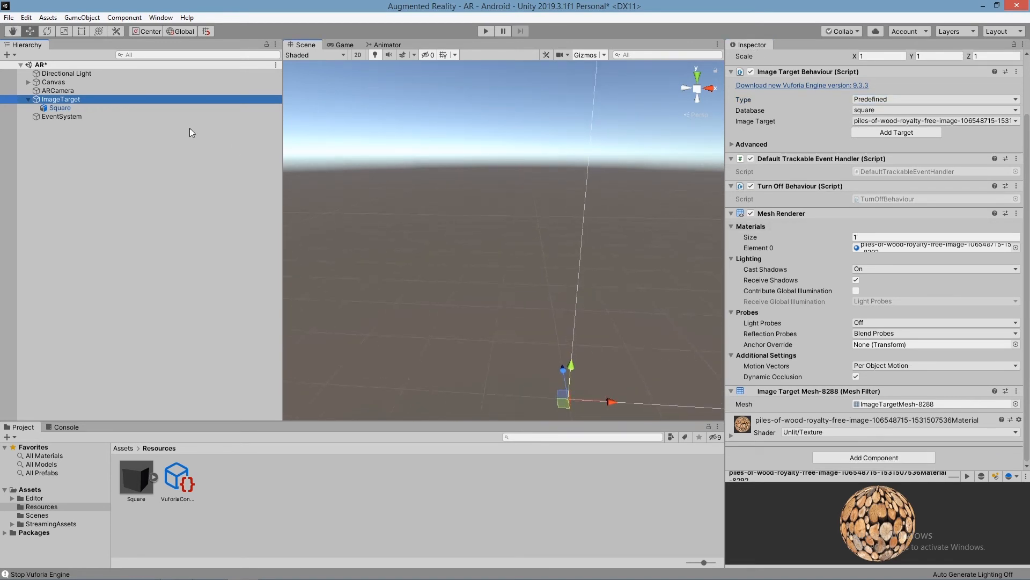
pyautogui.doubleClick(61, 106)
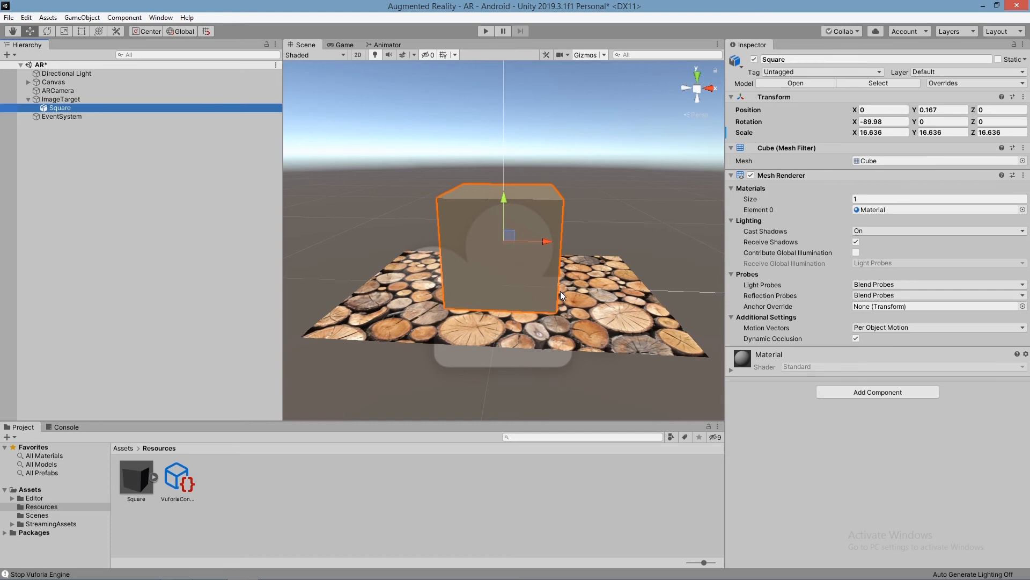
# Step: Create a new folder named Script in the project's Assets folder
pyautogui.click(263, 502)
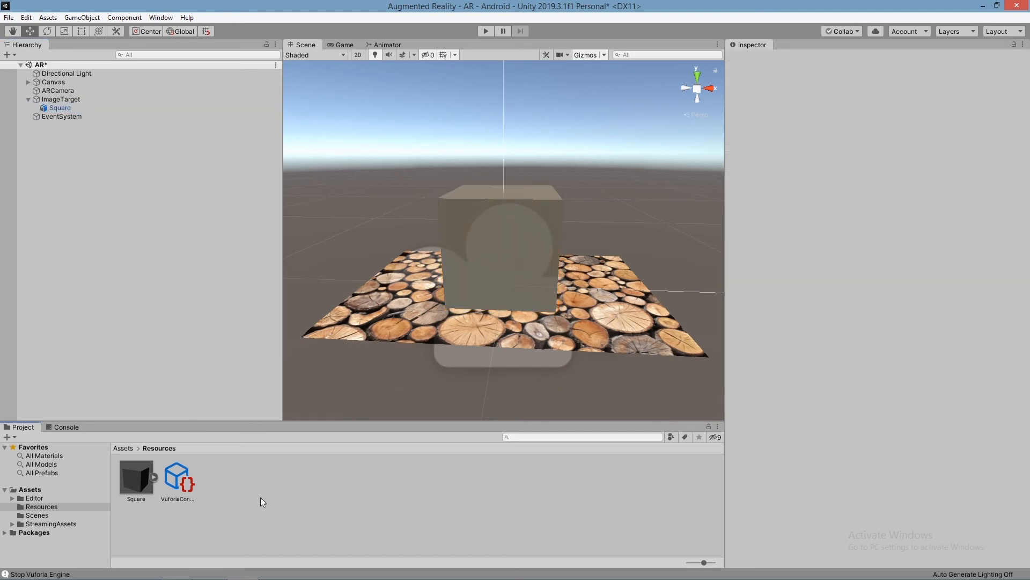
pyautogui.click(30, 489)
pyautogui.rightClick(309, 510)
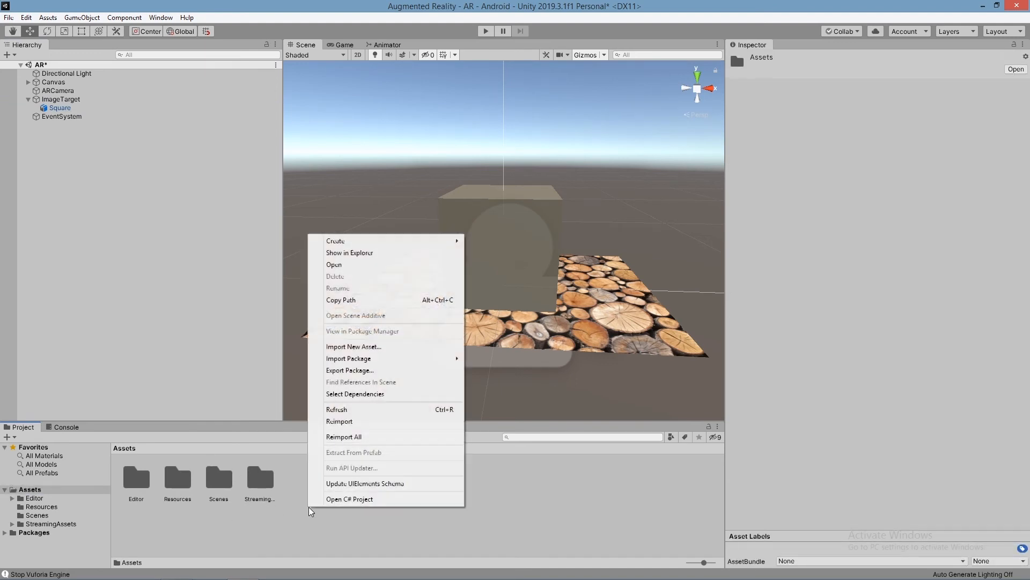
pyautogui.moveTo(343, 240)
pyautogui.click(483, 163)
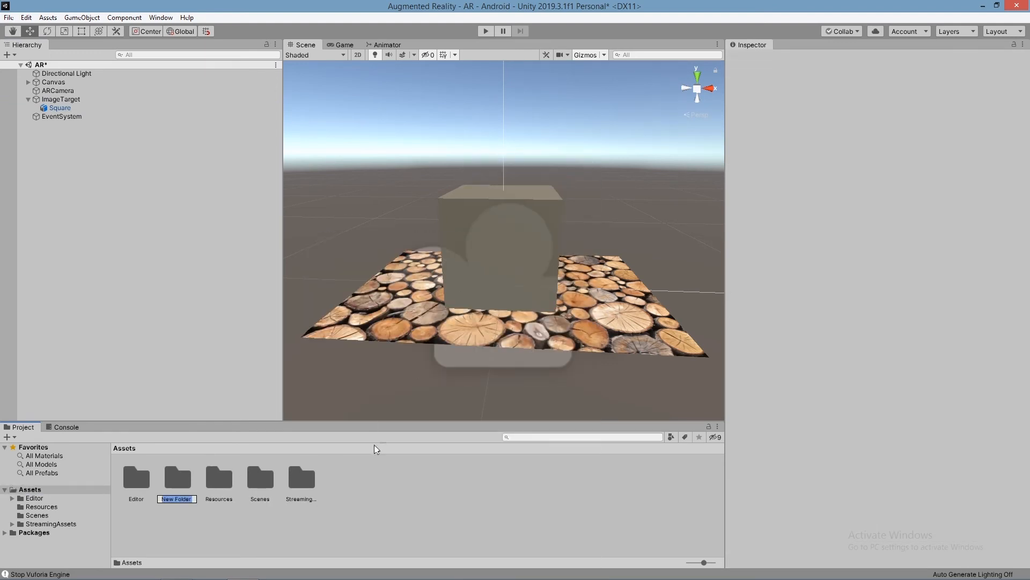
pyautogui.write('Scr')
pyautogui.press('Return')
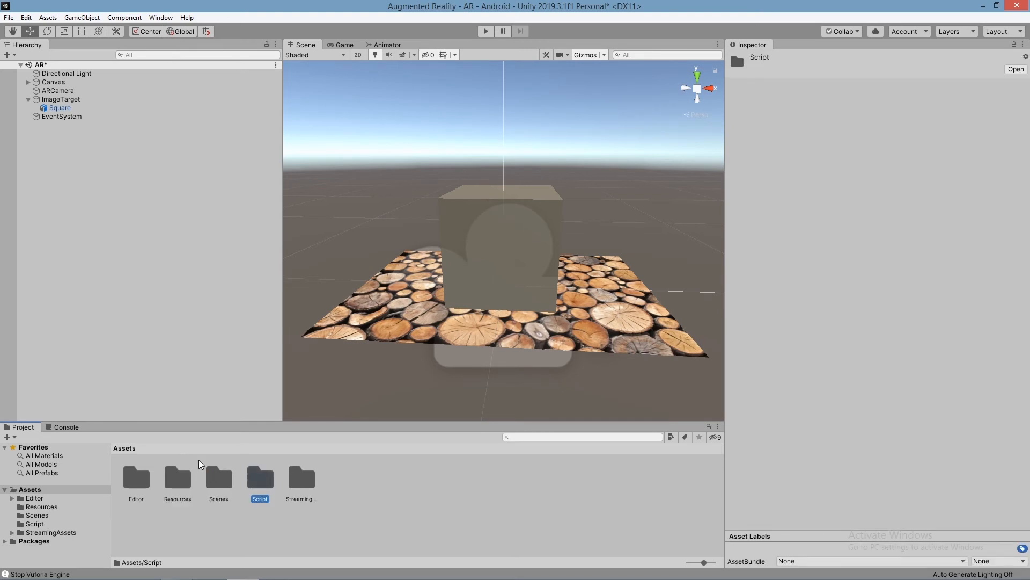
# Step: Create a C# script named SceneTransition inside the Script folder
pyautogui.doubleClick(259, 483)
pyautogui.rightClick(148, 505)
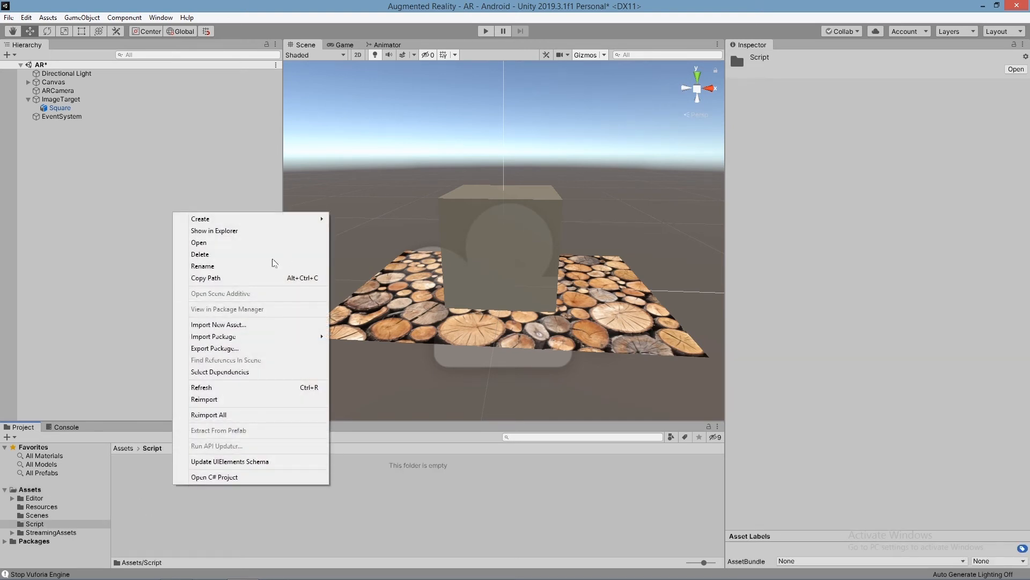
pyautogui.moveTo(288, 220)
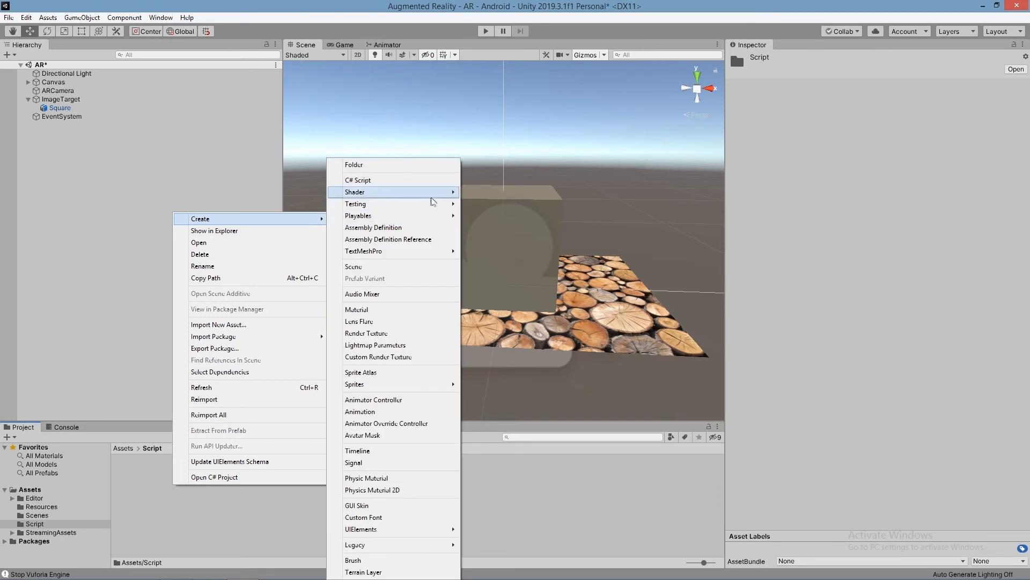
pyautogui.click(397, 186)
pyautogui.write('SceneTr')
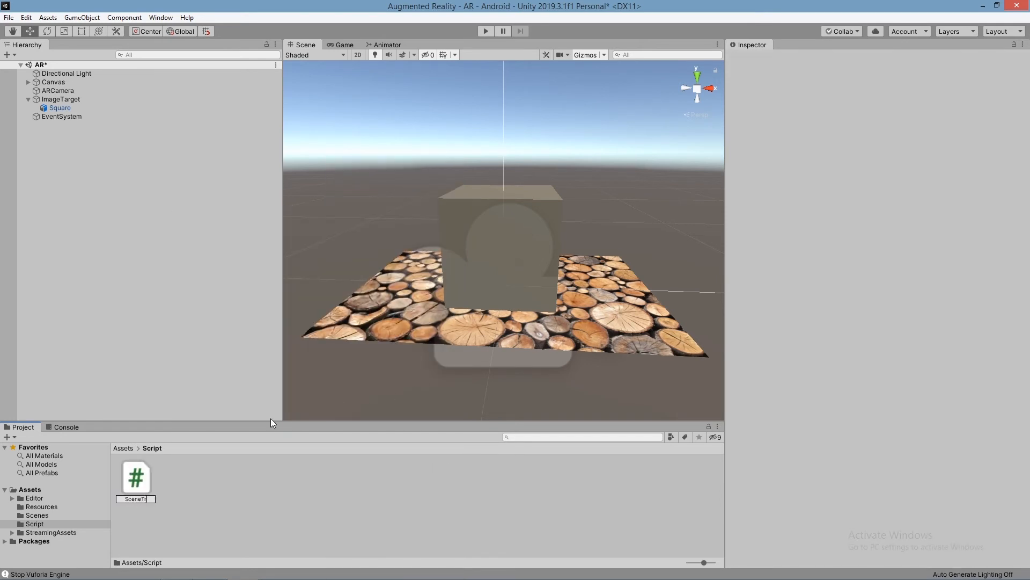
pyautogui.write('ansition')
pyautogui.press('Return')
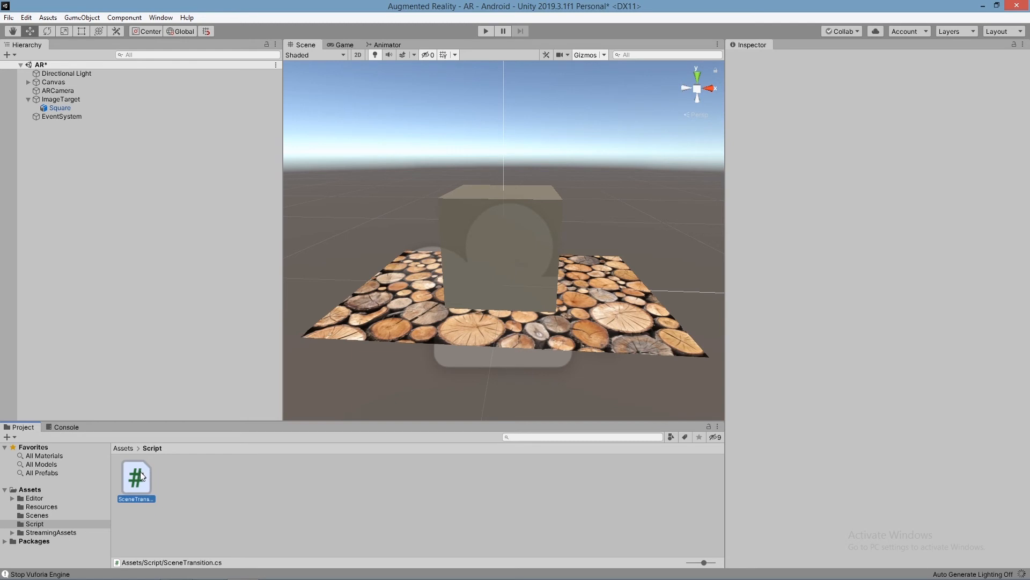
# Step: Open the SceneTransition script in Visual Studio and delete the default Start and Update methods with their comments
pyautogui.doubleClick(136, 477)
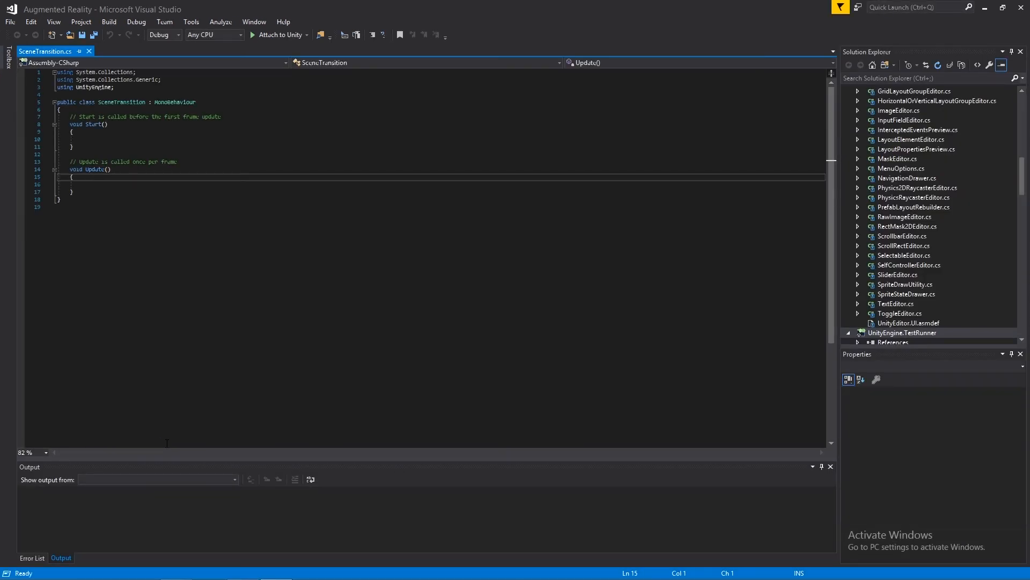
pyautogui.moveTo(78, 192); pyautogui.dragTo(58, 116)
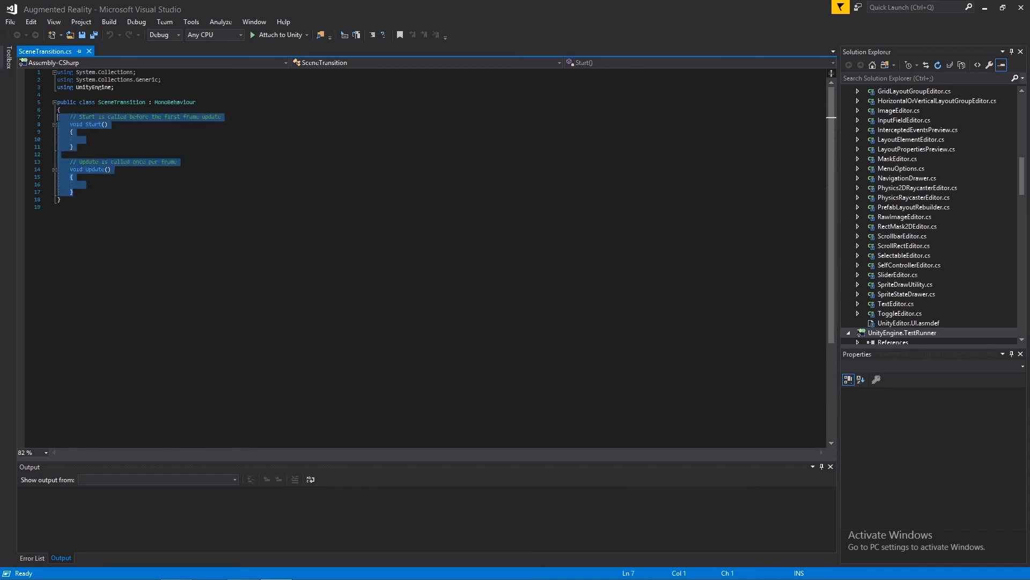
pyautogui.press('Delete')
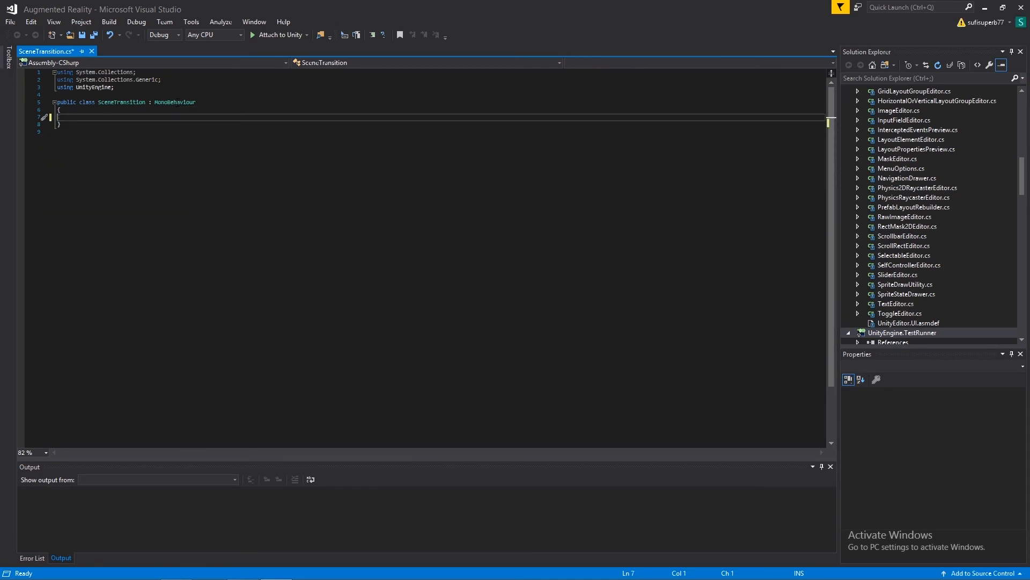
# Step: Add the directive "using UnityEngine.SceneManagement;" below the existing using lines
pyautogui.click(127, 89)
pyautogui.press('Return')
pyautogui.write('using sce')
pyautogui.press('BackSpace')
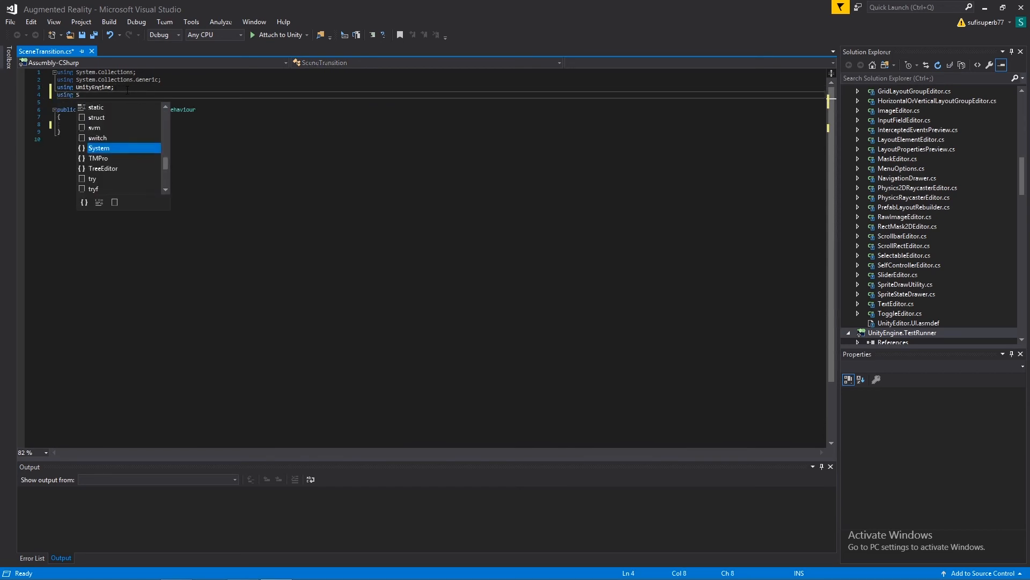
pyautogui.write('Unity')
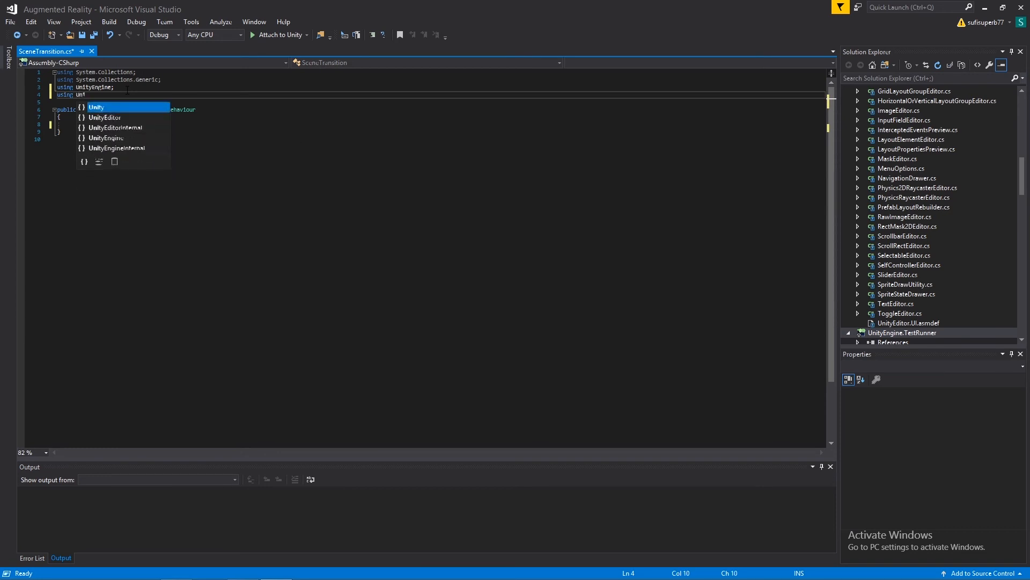
pyautogui.press('Down')
pyautogui.press('Down')
pyautogui.press('Down')
pyautogui.press('Tab')
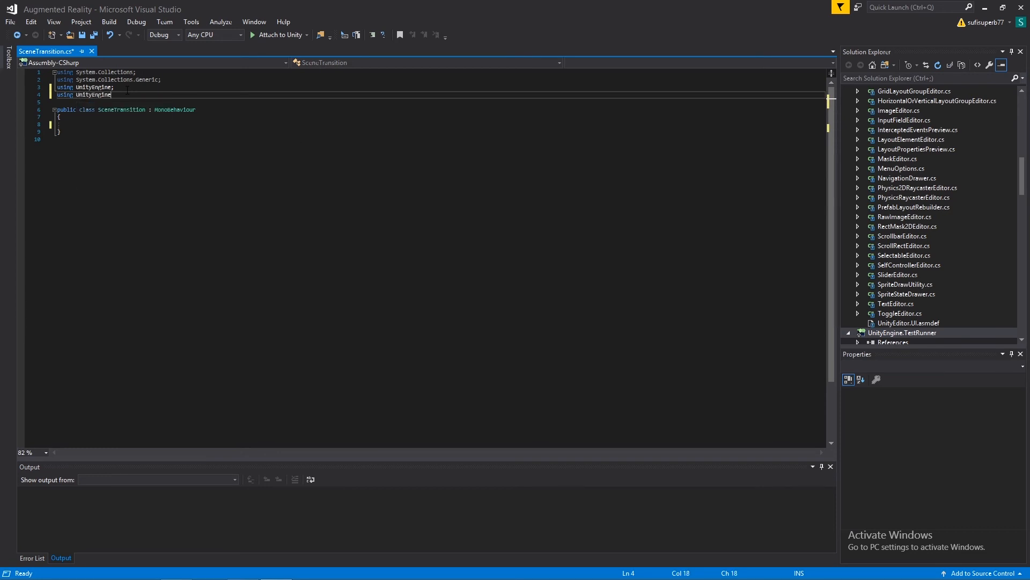
pyautogui.write('.')
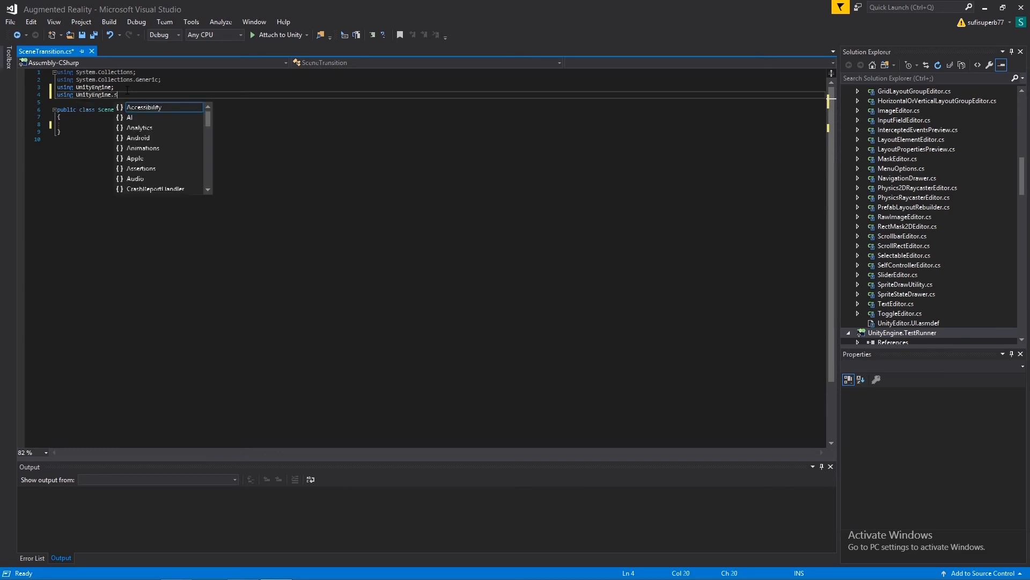
pyautogui.write('SceneManagement')
pyautogui.press('Tab')
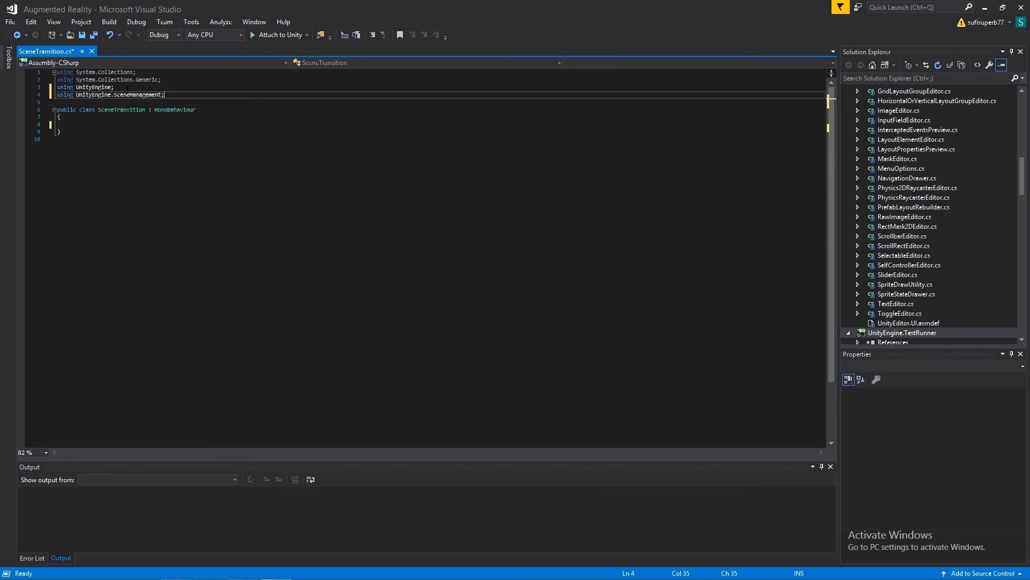
# Step: Declare an empty method "public void ToAR()" with braces inside the SceneTransition class
pyautogui.click(115, 126)
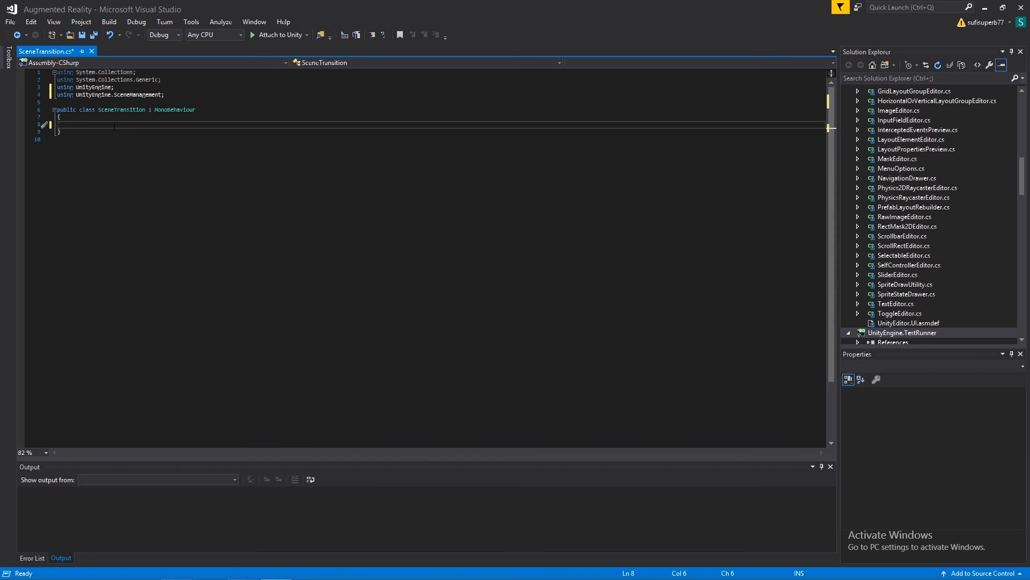
pyautogui.press('Return')
pyautogui.press('Up')
pyautogui.write('public void Tp')
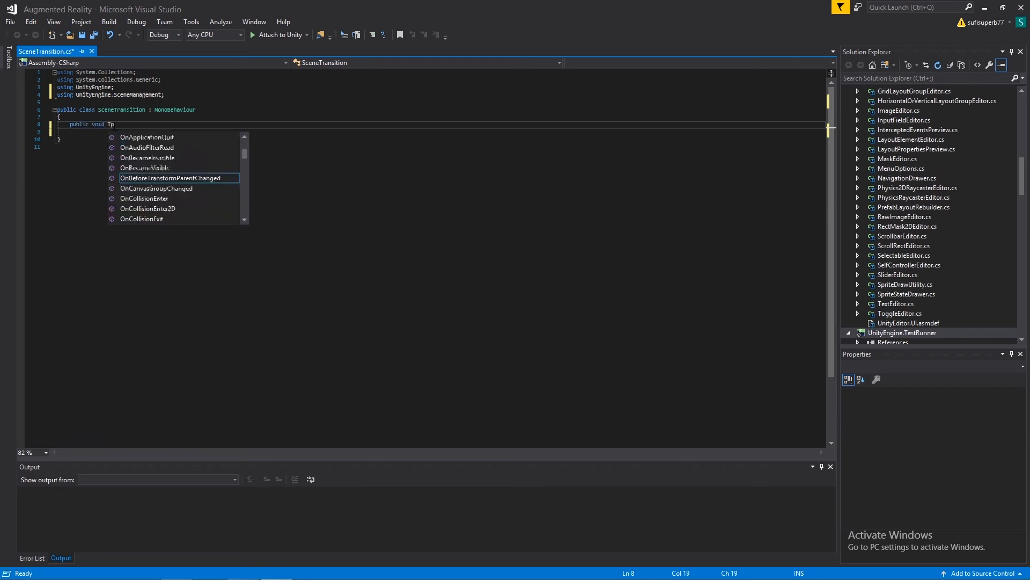
pyautogui.press('BackSpace')
pyautogui.write('oAr')
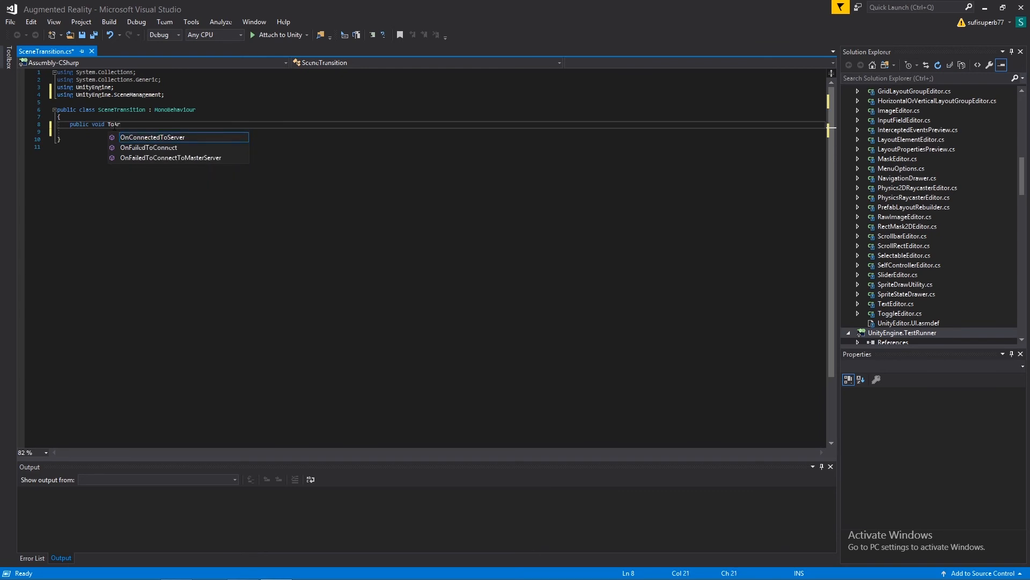
pyautogui.press('BackSpace')
pyautogui.write('R()')
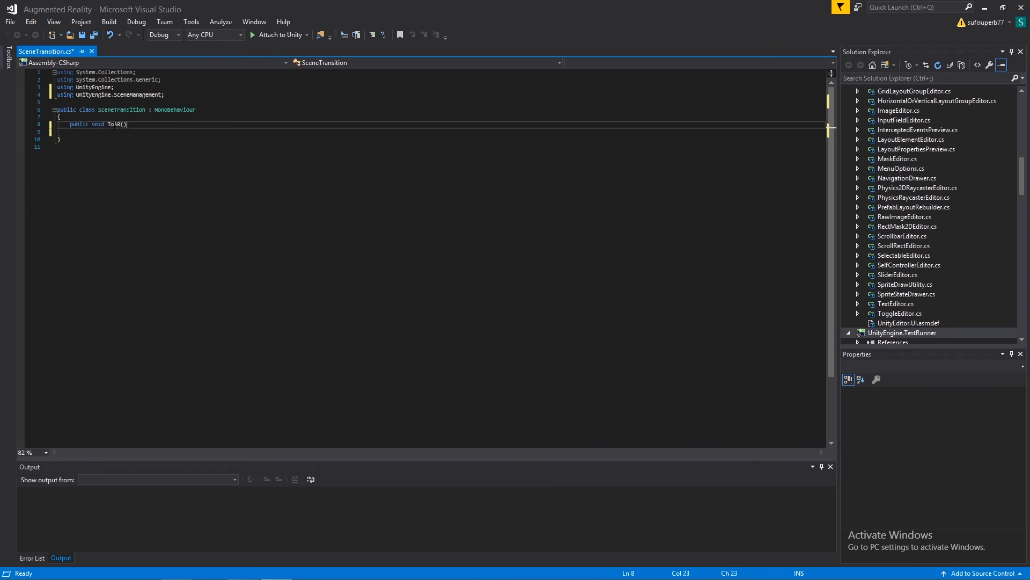
pyautogui.press('Return')
pyautogui.write('{')
pyautogui.press('Return')
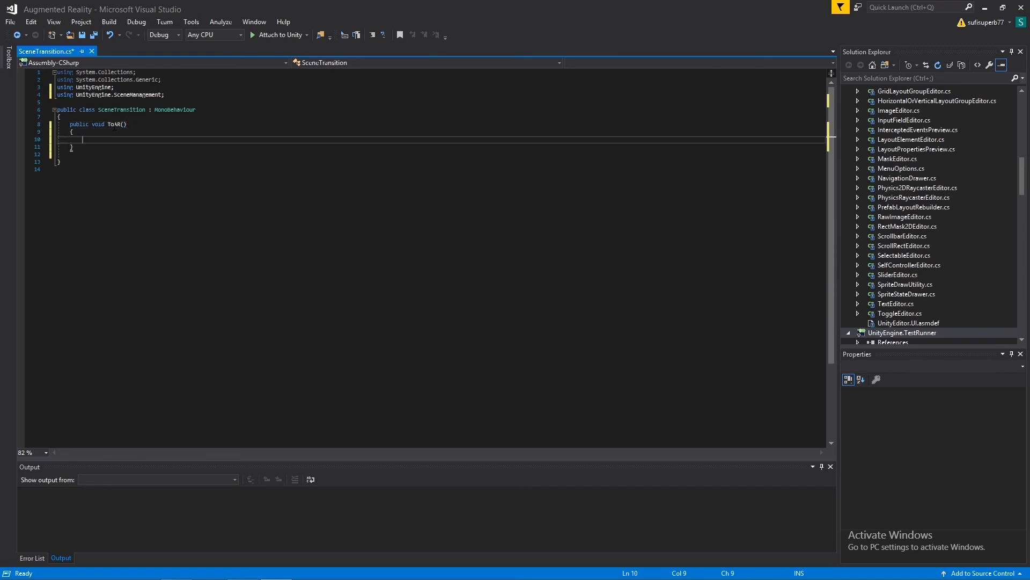
# Step: Call Application.LoadLevel("AR") inside the ToAR method and switch back to Unity
pyautogui.write('Application')
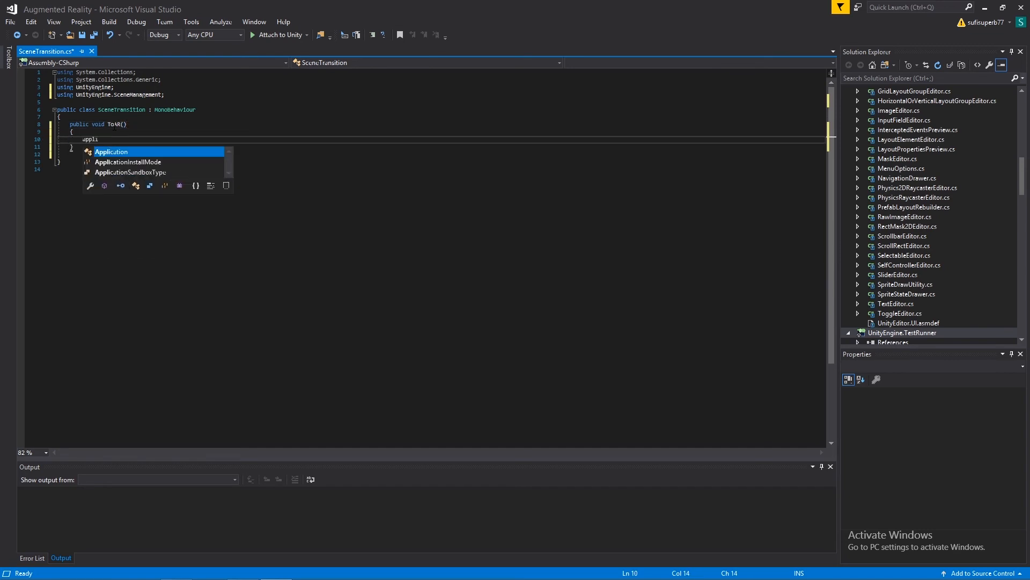
pyautogui.write('.')
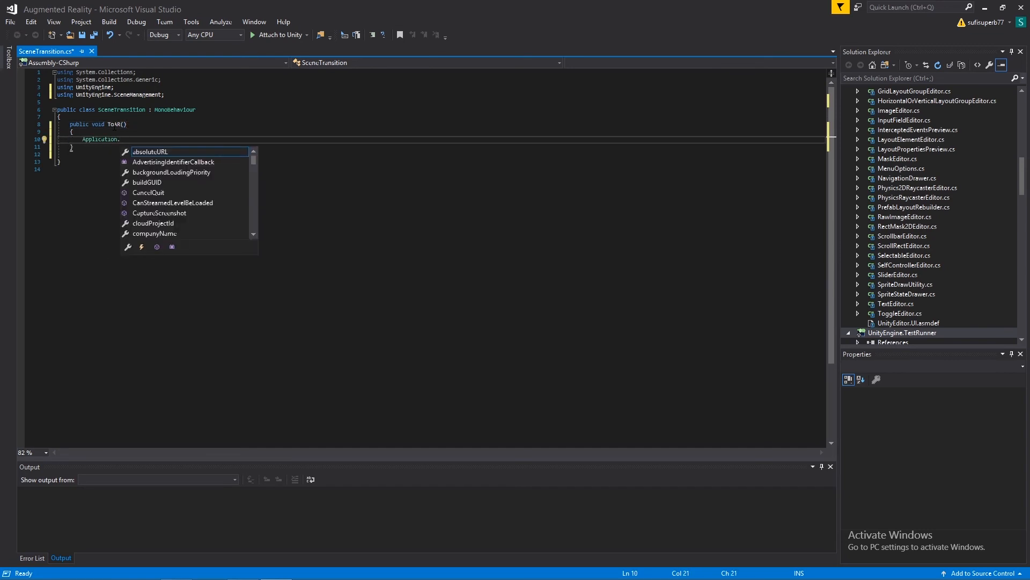
pyautogui.write('load')
pyautogui.press('Tab')
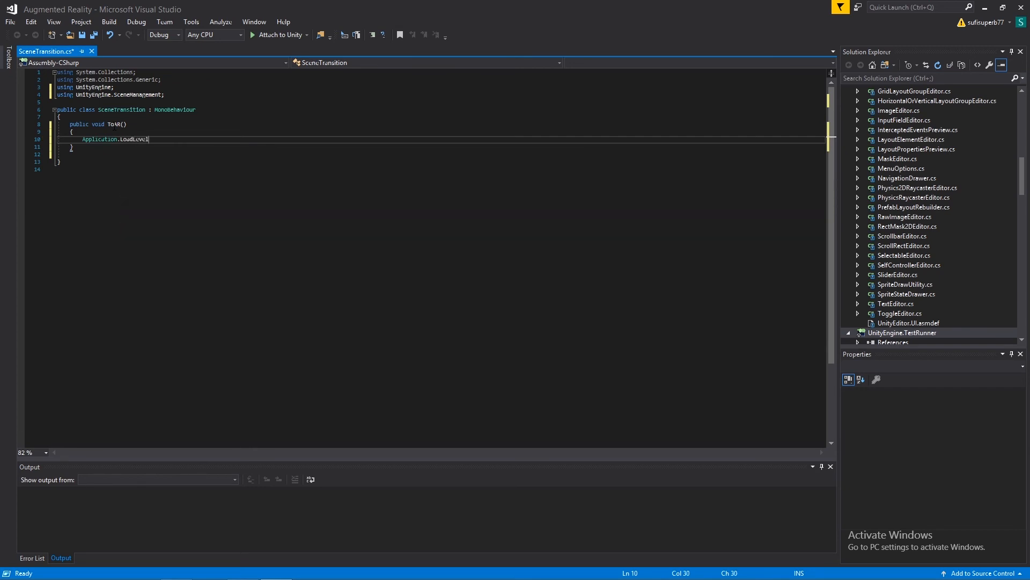
pyautogui.write('()')
pyautogui.write('""')
pyautogui.write('AR")')
pyautogui.click(250, 571)
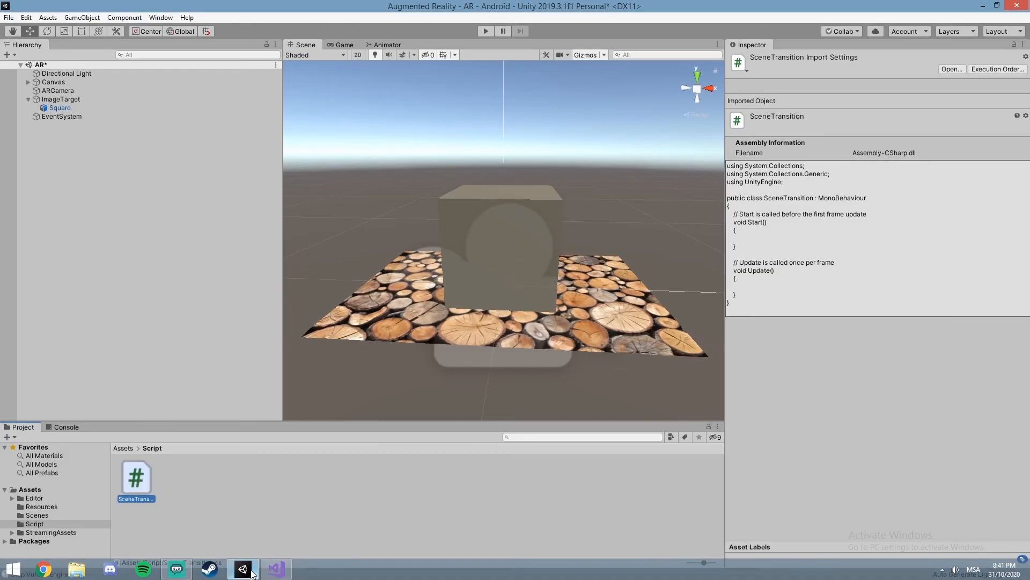
# Step: Open the Scenes folder in the Unity project assets to check the scene names, and switch back to Visual Studio
pyautogui.click(125, 449)
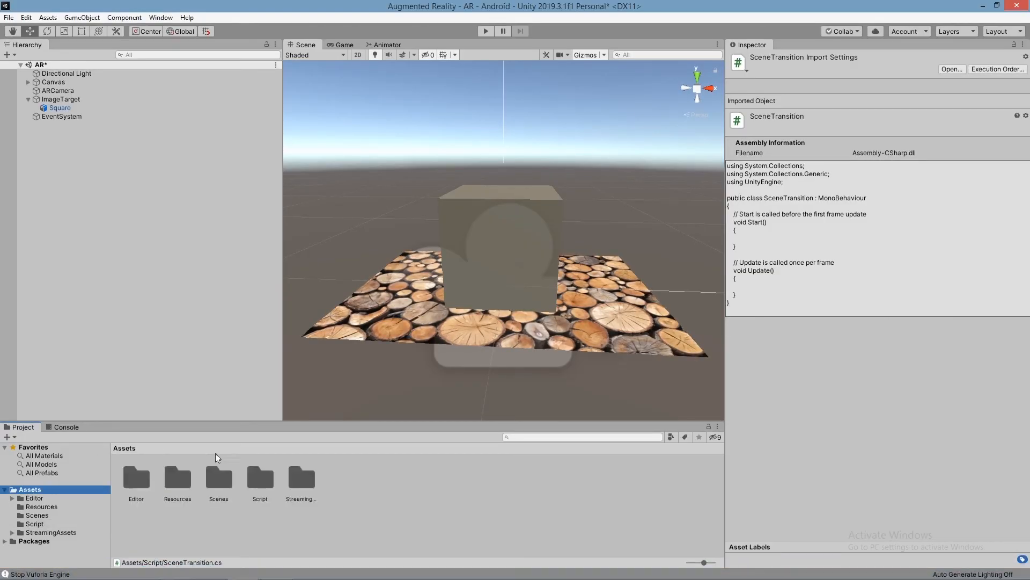
pyautogui.doubleClick(232, 485)
pyautogui.click(274, 570)
# Step: Duplicate the whole ToAR method below the original inside the SceneTransition class
pyautogui.moveTo(65, 125); pyautogui.dragTo(126, 157)
pyautogui.hotkey('ctrl', 'c')
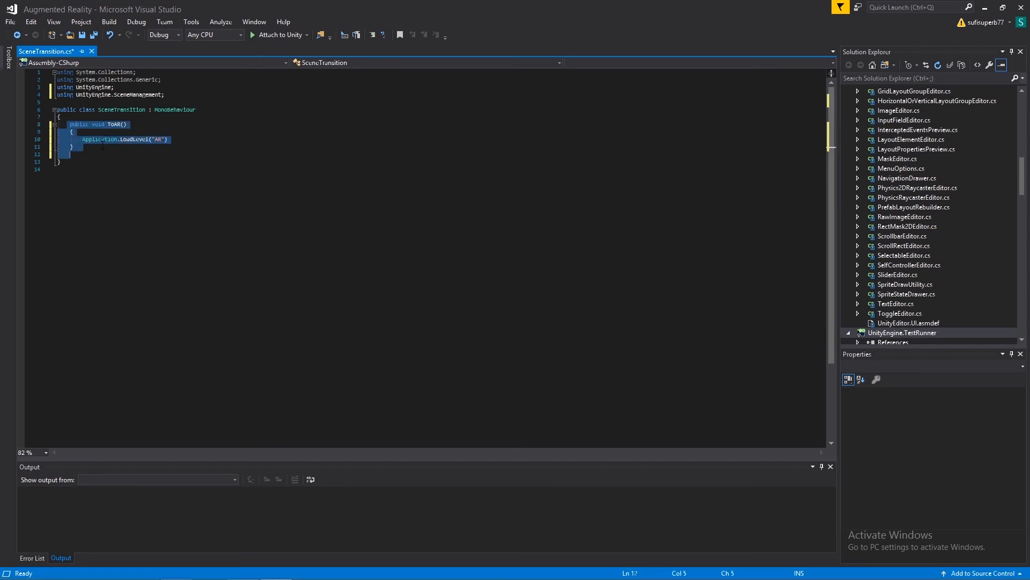
pyautogui.click(102, 146)
pyautogui.press('Return')
pyautogui.press('Return')
pyautogui.hotkey('ctrl', 'v')
# Step: Rename the second, copied ToAR method to ToMainMenu
pyautogui.press('Up')
pyautogui.press('Up')
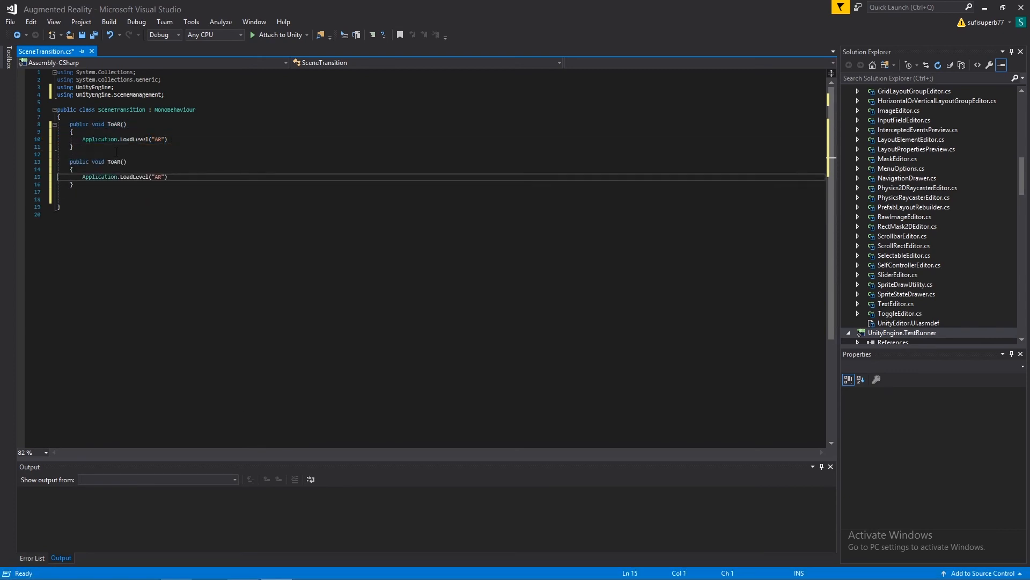
pyautogui.press('Up')
pyautogui.press('Up')
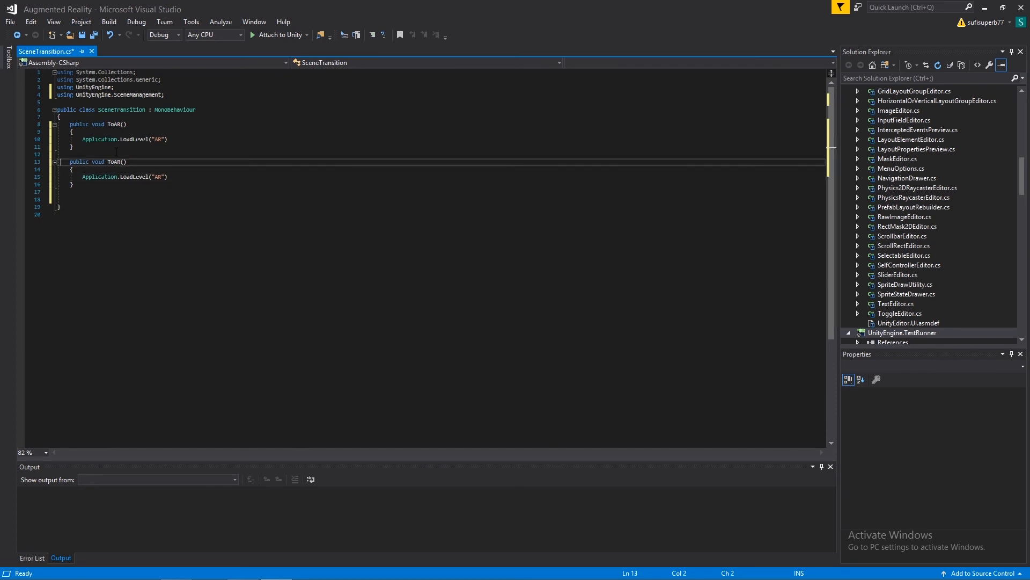
pyautogui.press('BackSpace')
pyautogui.press('Delete')
pyautogui.write('MainMenu')
# Step: Change the scene name in the ToMainMenu method's Application.LoadLevel call to "MainMenu"
pyautogui.press('Down')
pyautogui.press('Down')
pyautogui.press('Home')
pyautogui.press('Home')
pyautogui.press('Home')
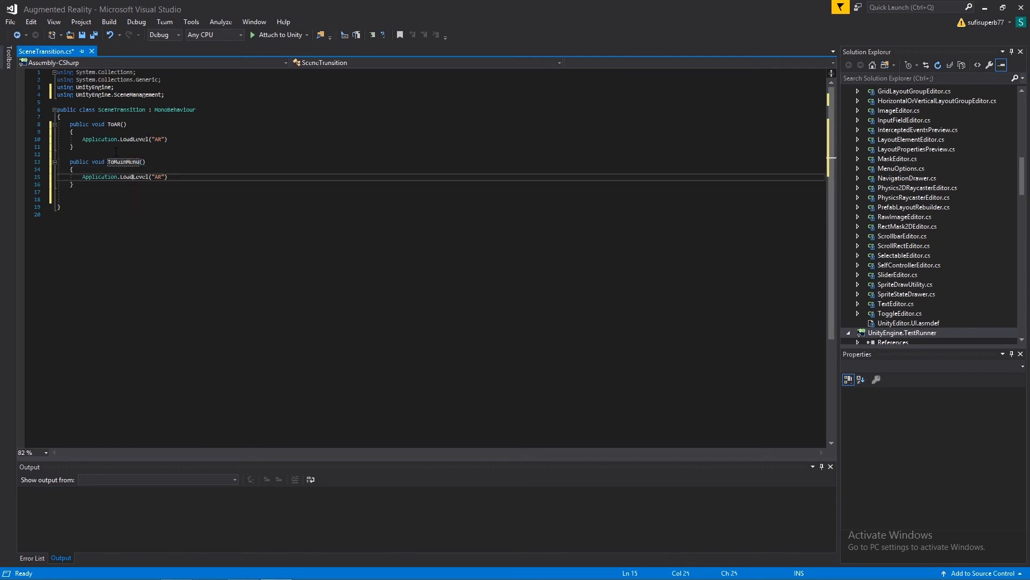
pyautogui.press('BackSpace')
pyautogui.press('BackSpace')
pyautogui.write('MainMenu')
pyautogui.press('Down')
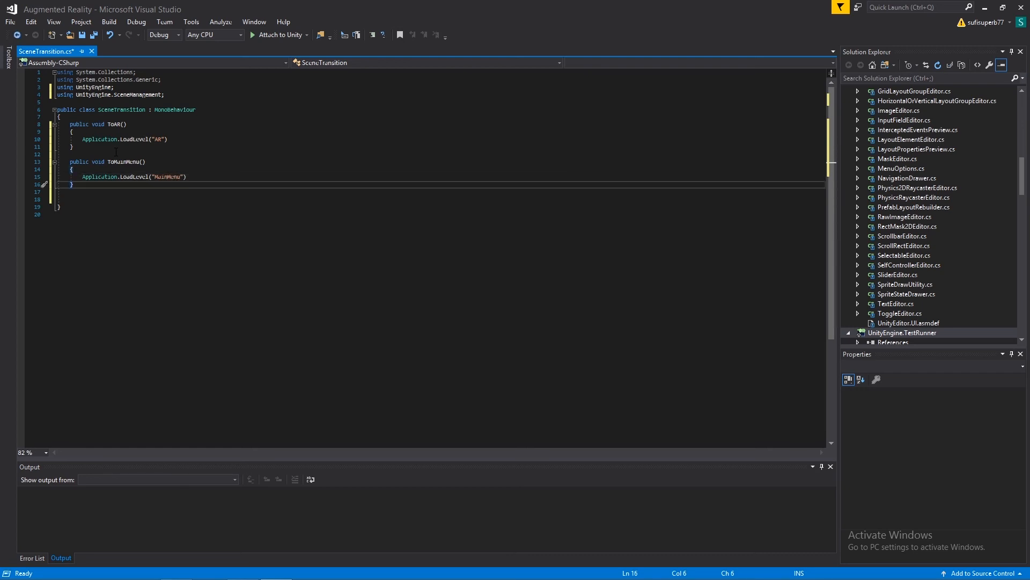
# Step: Add a method declaration "public void loadNextScene ()" below the ToMainMenu method, separated by blank lines
pyautogui.press('Return')
pyautogui.press('Return')
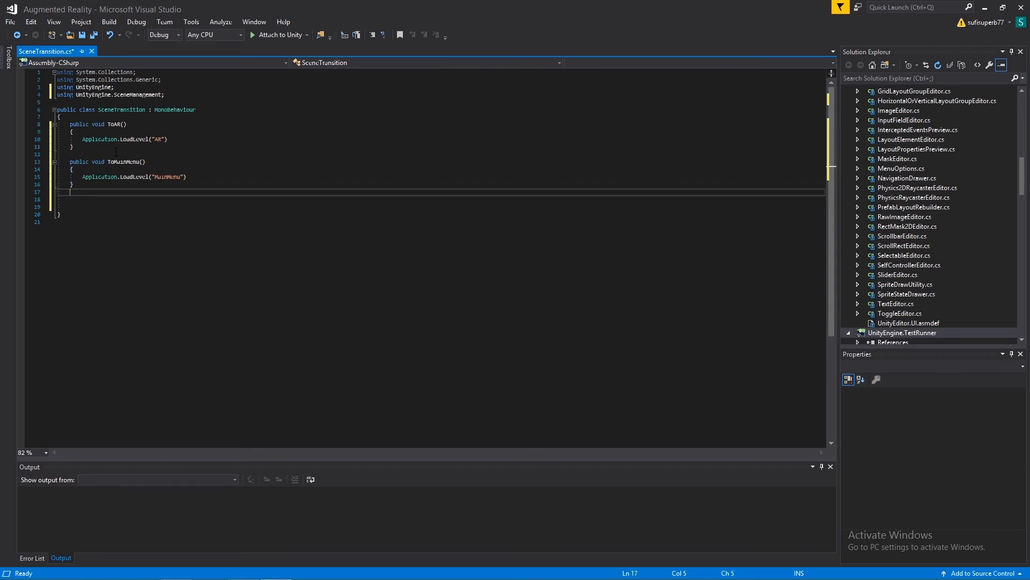
pyautogui.press('Return')
pyautogui.write('public void ')
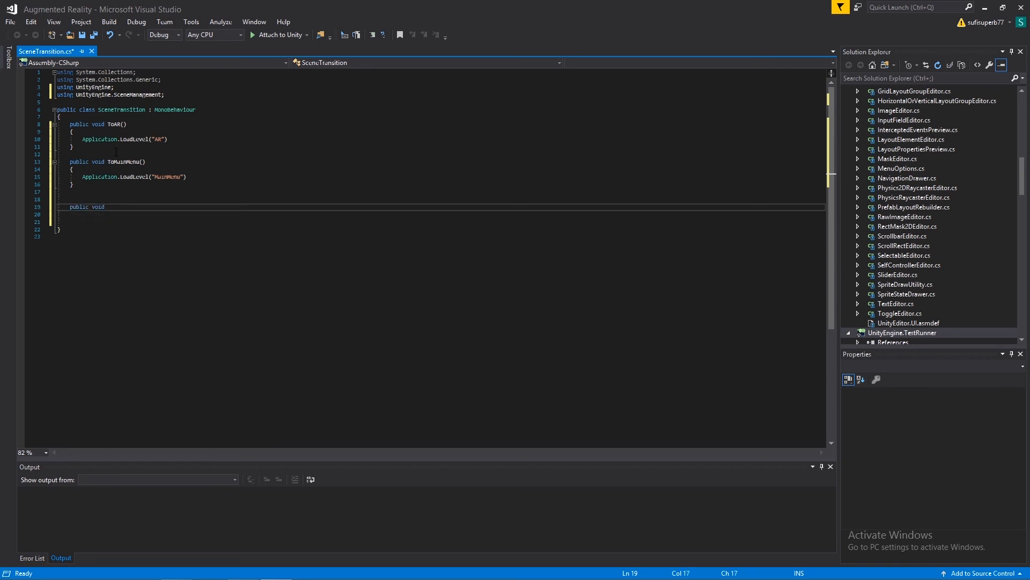
pyautogui.write('loudNext')
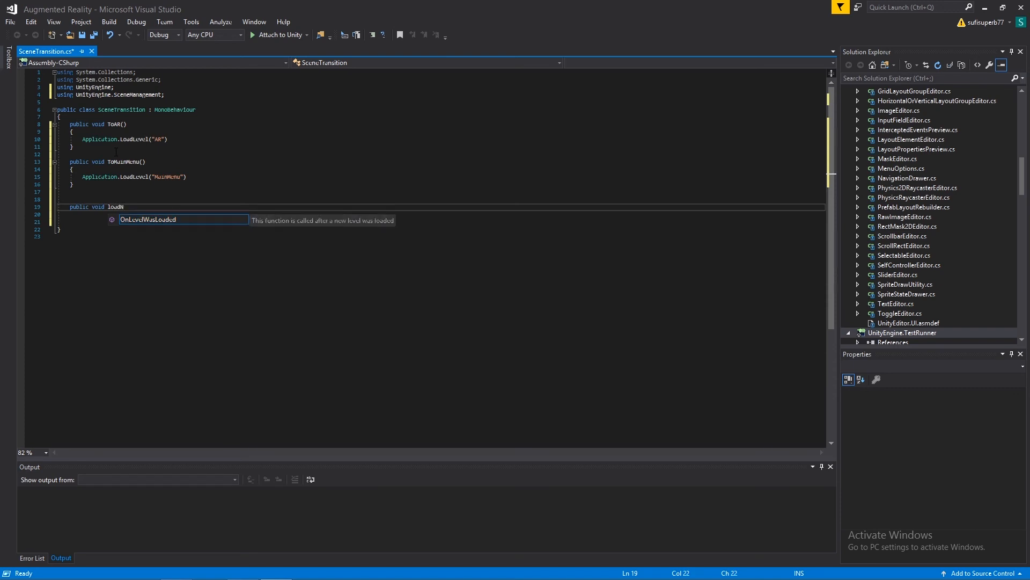
pyautogui.write('Sce')
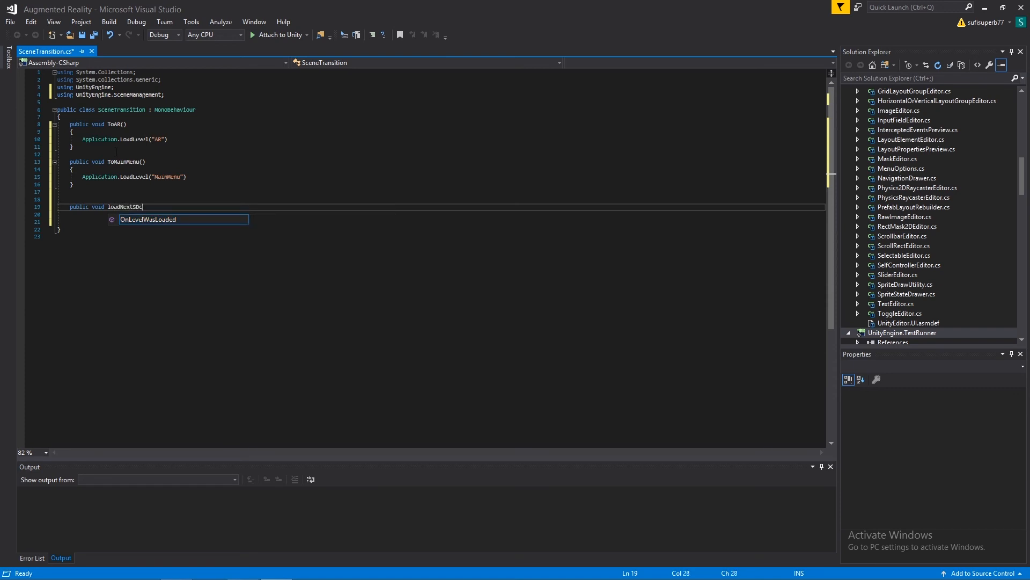
pyautogui.write('cene')
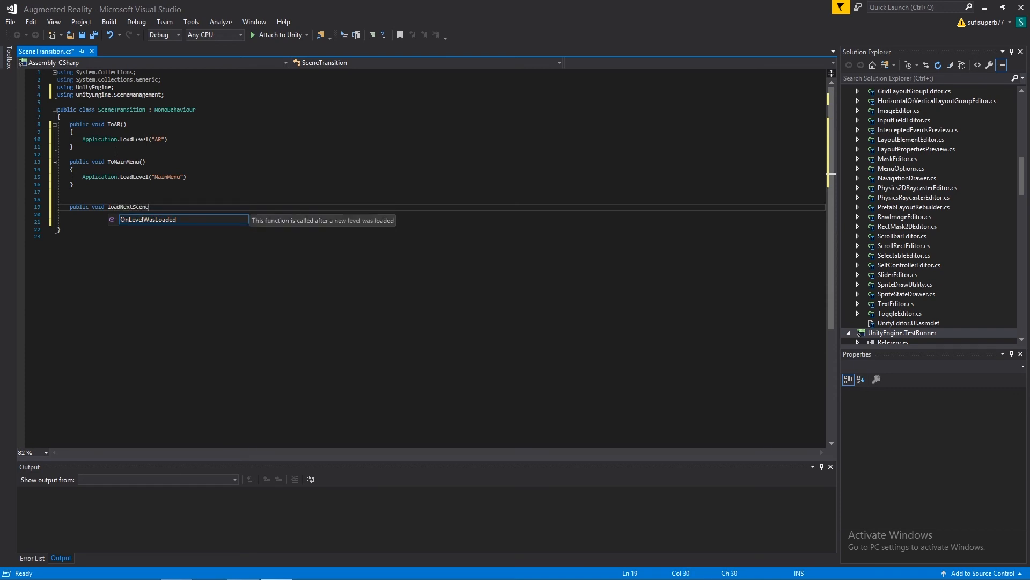
pyautogui.write(' (')
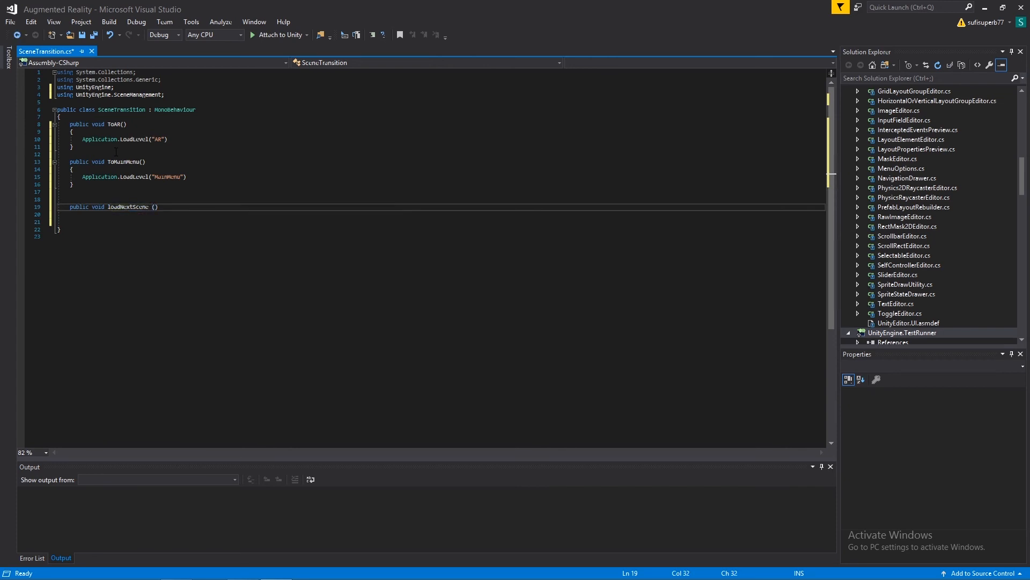
pyautogui.write('string sceneName')
# Step: Give loadNextScene the parameter "string sceneName" and add braces for its body
pyautogui.press('Right')
pyautogui.press('Return')
pyautogui.write('{')
pyautogui.press('Return')
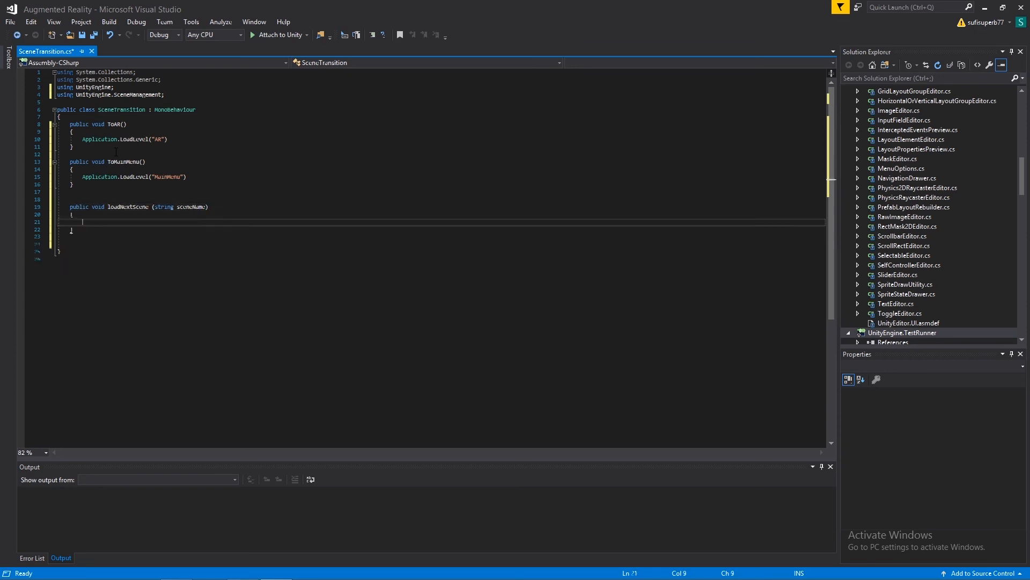
# Step: Start a SceneManager statement inside the loadNextScene method body
pyautogui.write('SceneManager')
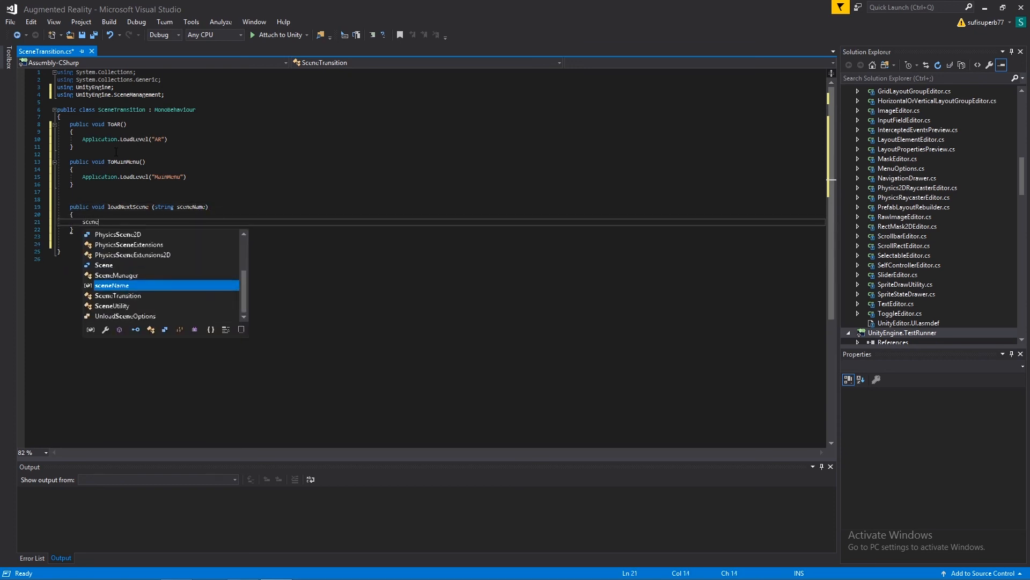
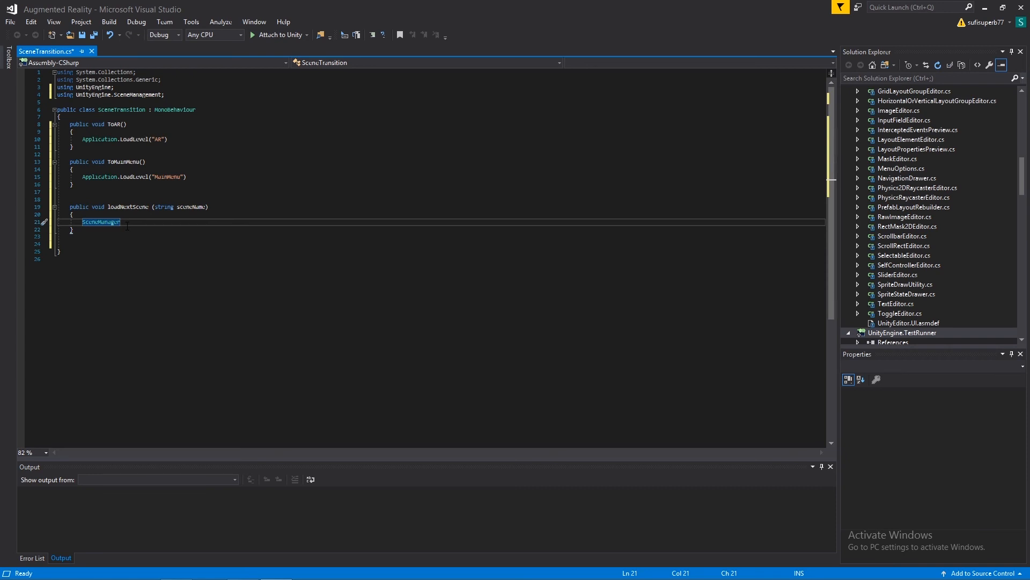
# Step: Complete the statement in the loadNextScene method as SceneManager.LoadScene(sceneName)
pyautogui.write('.lo')
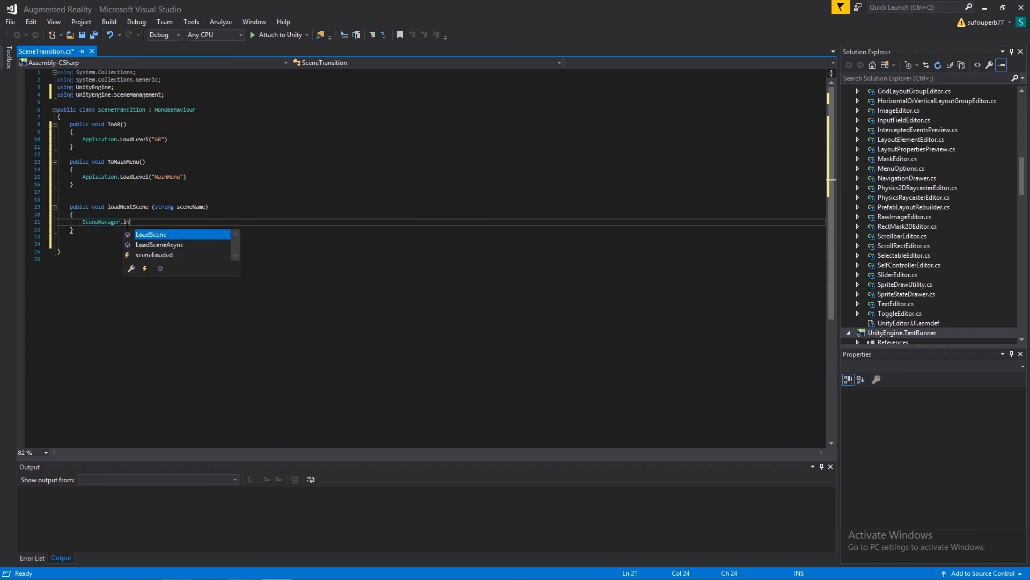
pyautogui.press('Tab')
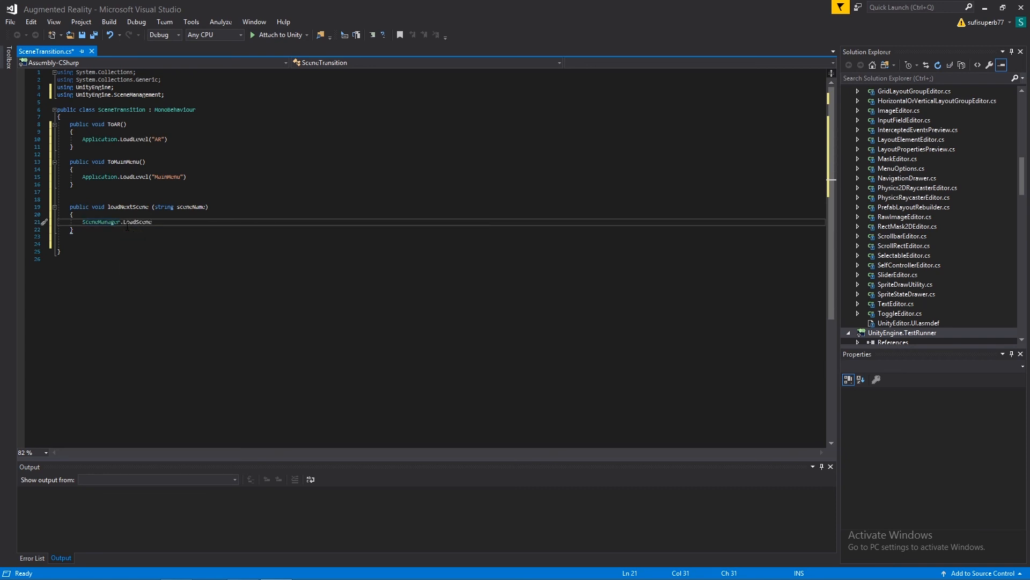
pyautogui.write('(sc')
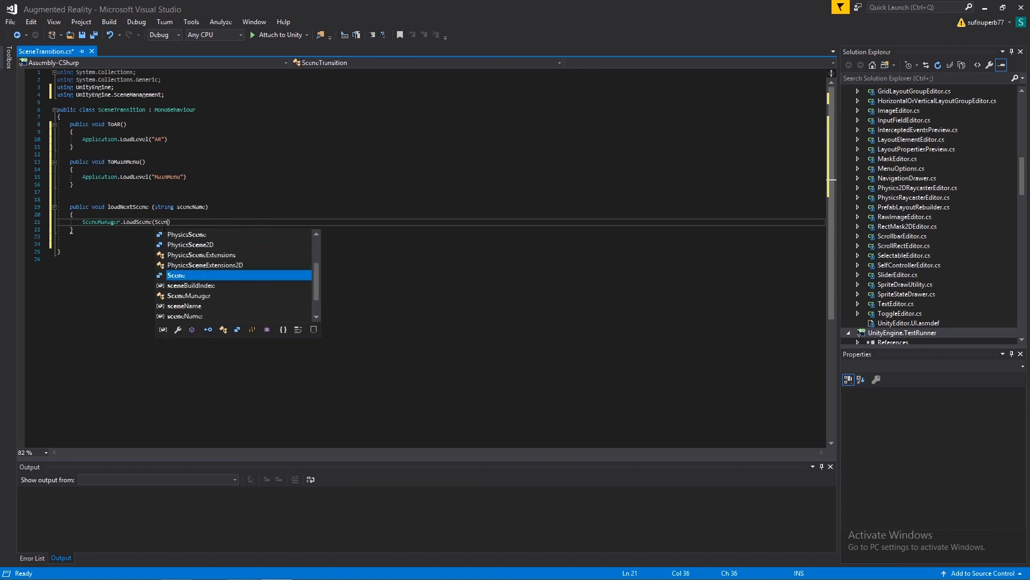
pyautogui.write('ene')
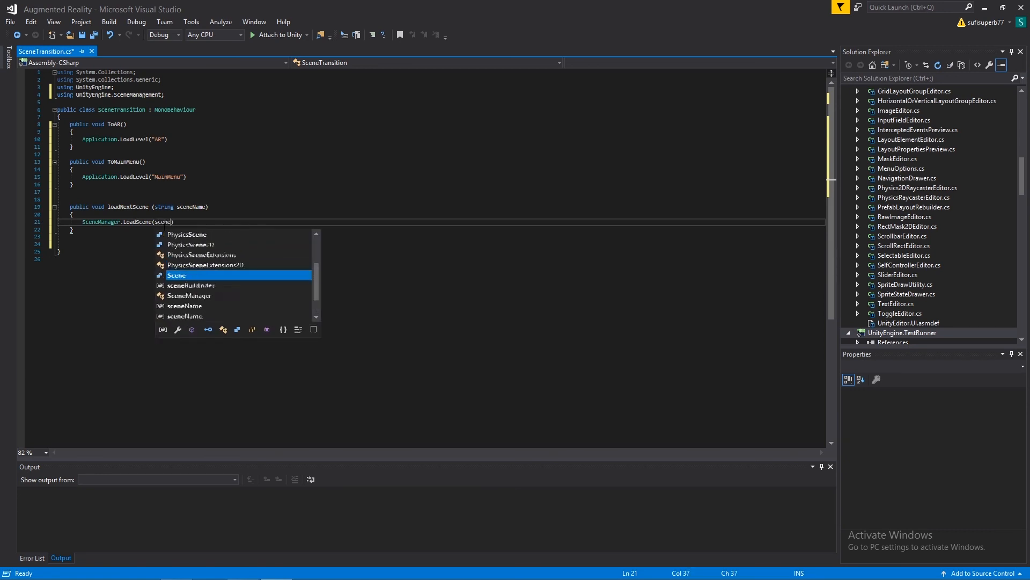
pyautogui.write('Na')
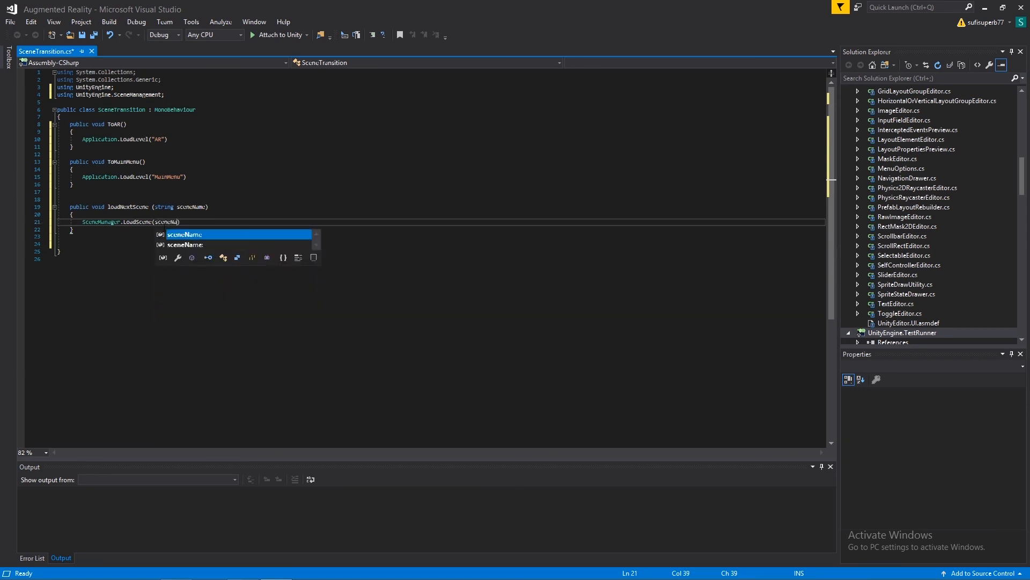
pyautogui.press('Tab')
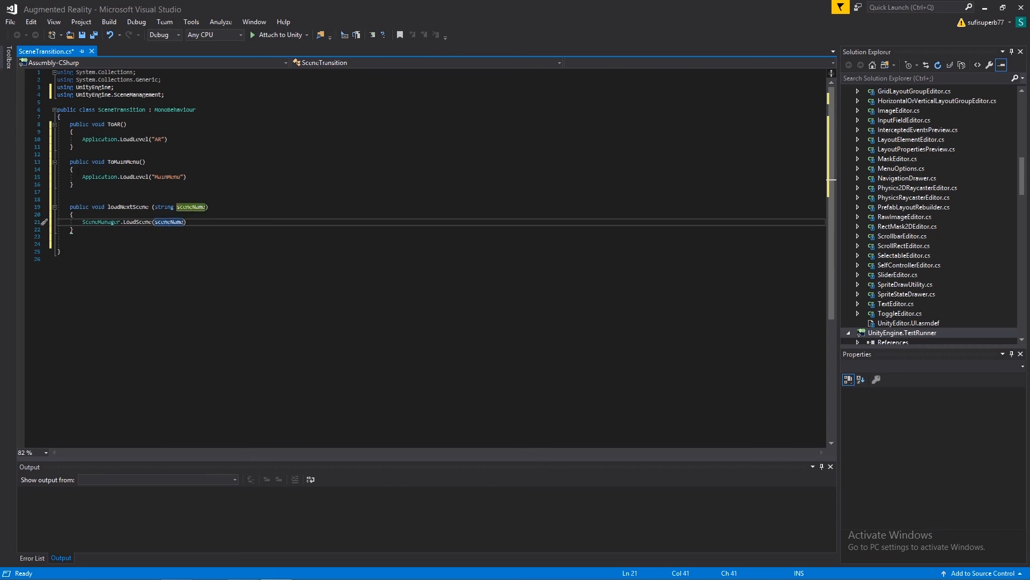
# Step: Compare the ToAR method with the loadNextScene method in the script
pyautogui.moveTo(70, 124)
pyautogui.mouseDown()
pyautogui.moveTo(102, 141)
pyautogui.moveTo(74, 146)
pyautogui.moveTo(81, 132)
pyautogui.mouseUp()
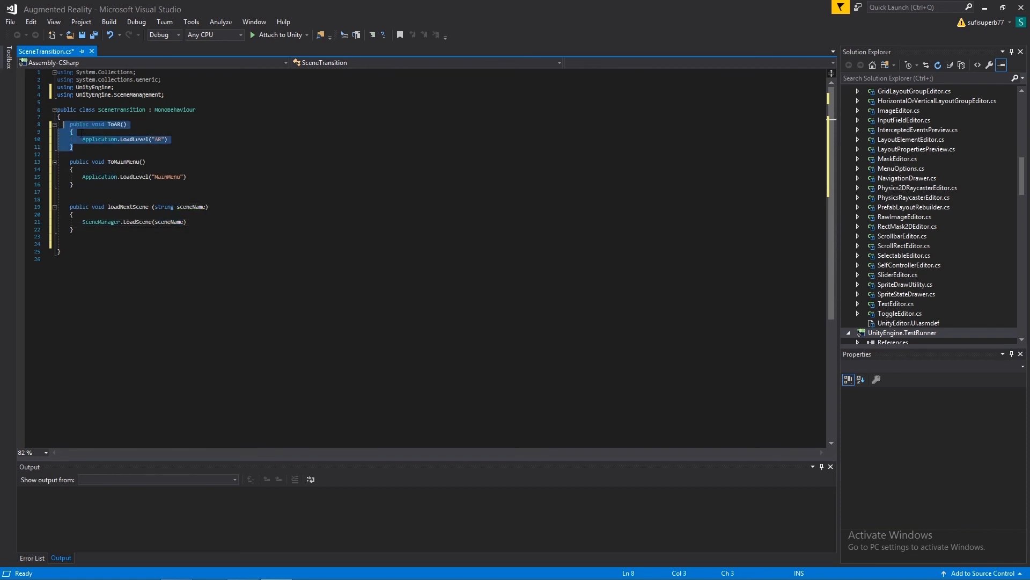
pyautogui.click(82, 132)
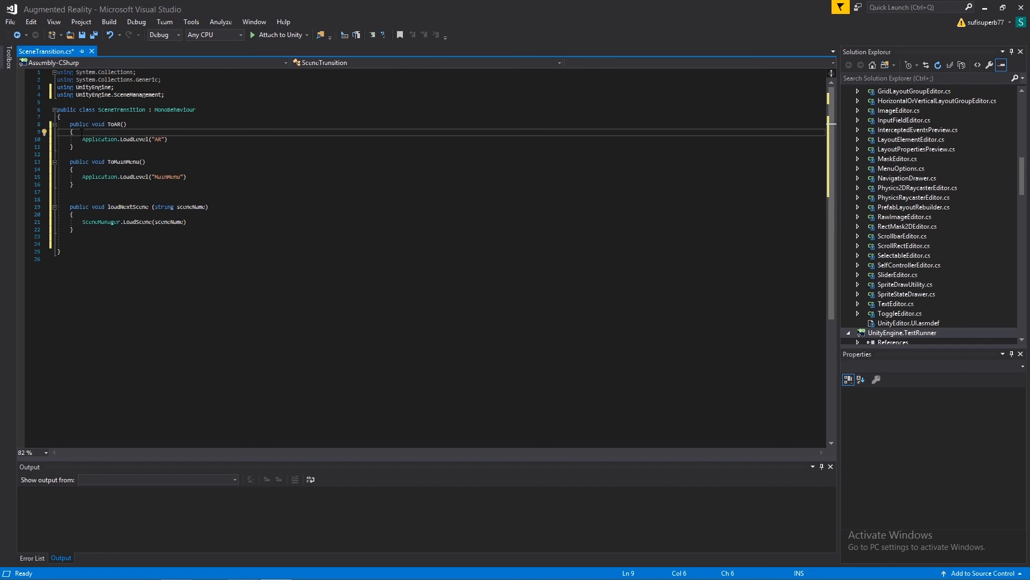
pyautogui.moveTo(69, 124); pyautogui.dragTo(114, 151)
pyautogui.click(90, 131)
pyautogui.moveTo(69, 207); pyautogui.dragTo(126, 231)
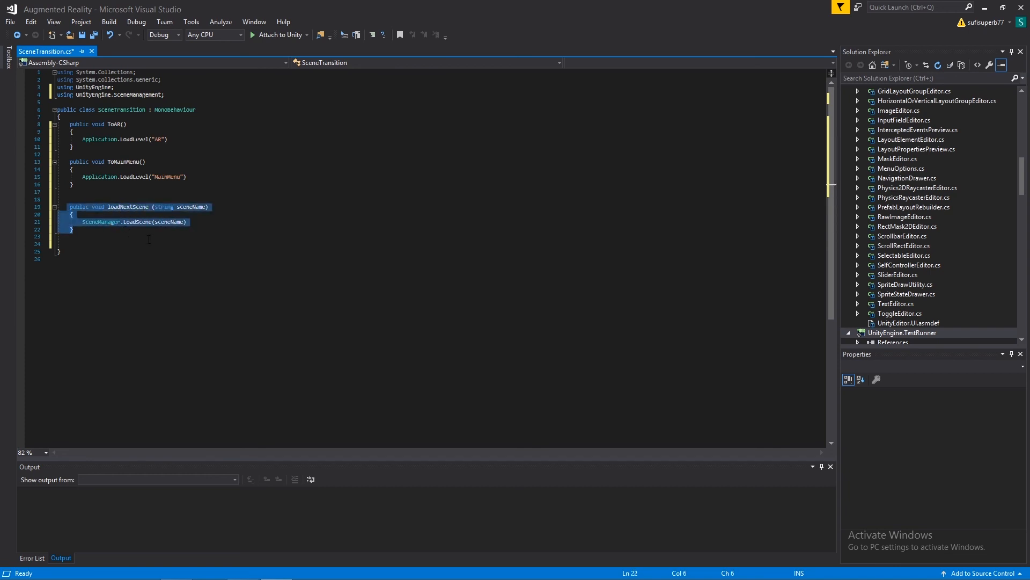
pyautogui.click(148, 239)
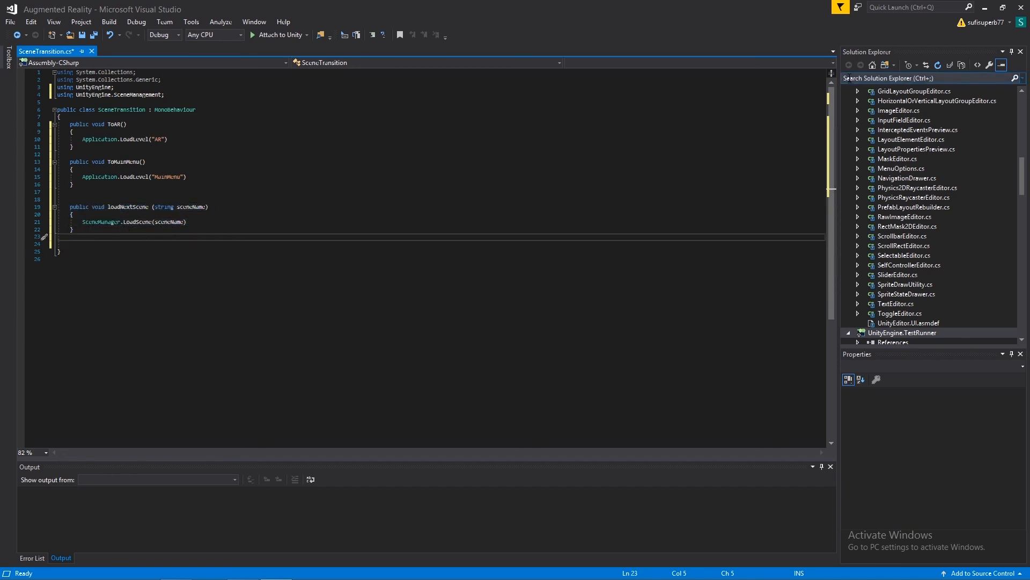
# Step: Save the script and add the missing semicolons after the LoadScene call and both Application.LoadLevel calls
pyautogui.hotkey('ctrl', 's')
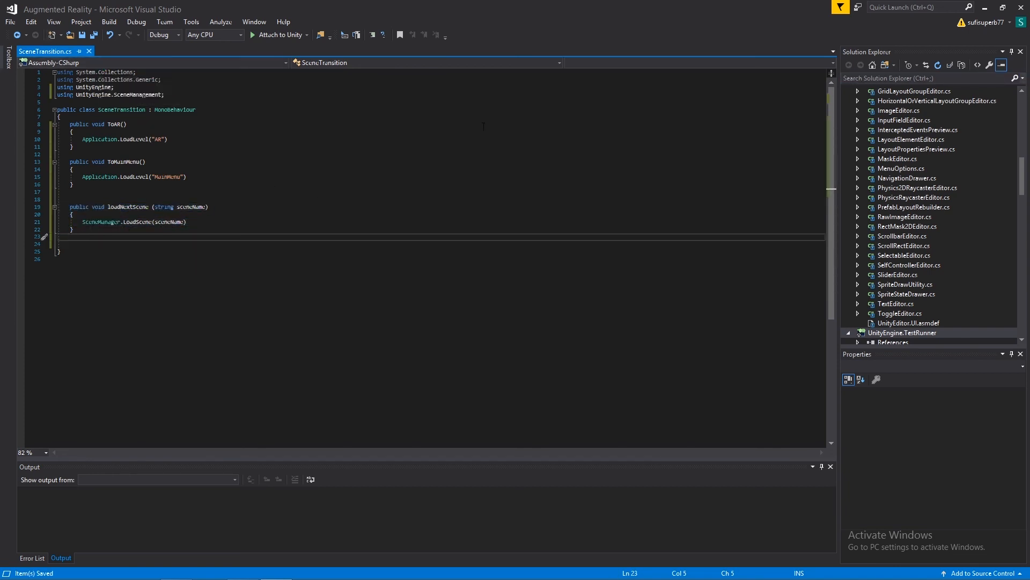
pyautogui.click(199, 221)
pyautogui.write(';')
pyautogui.click(198, 177)
pyautogui.write(';')
pyautogui.click(181, 141)
pyautogui.write(';')
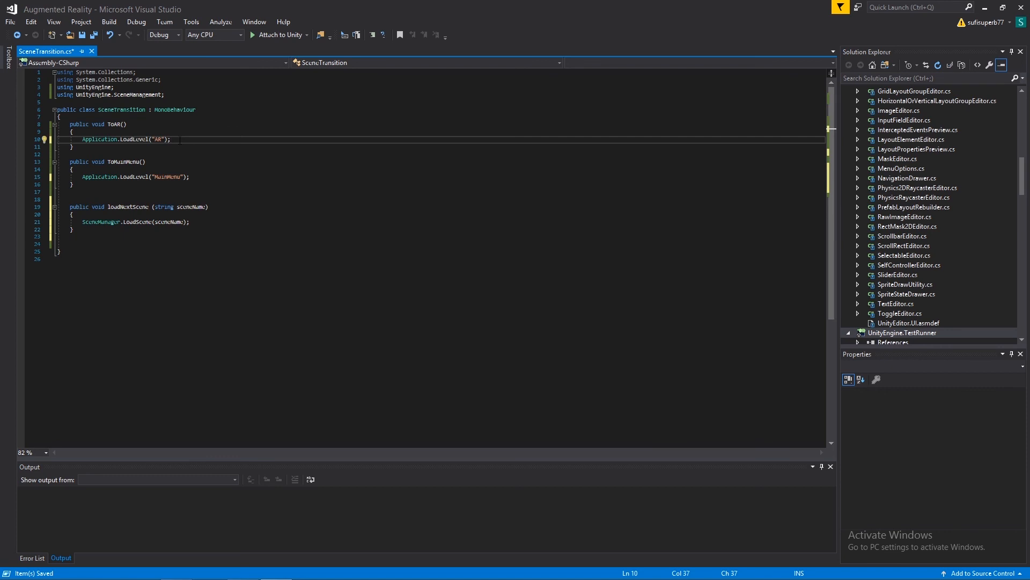
# Step: Switch to Unity and check which functions are available for the button's On Click event
pyautogui.hotkey('alt', 'Tab')
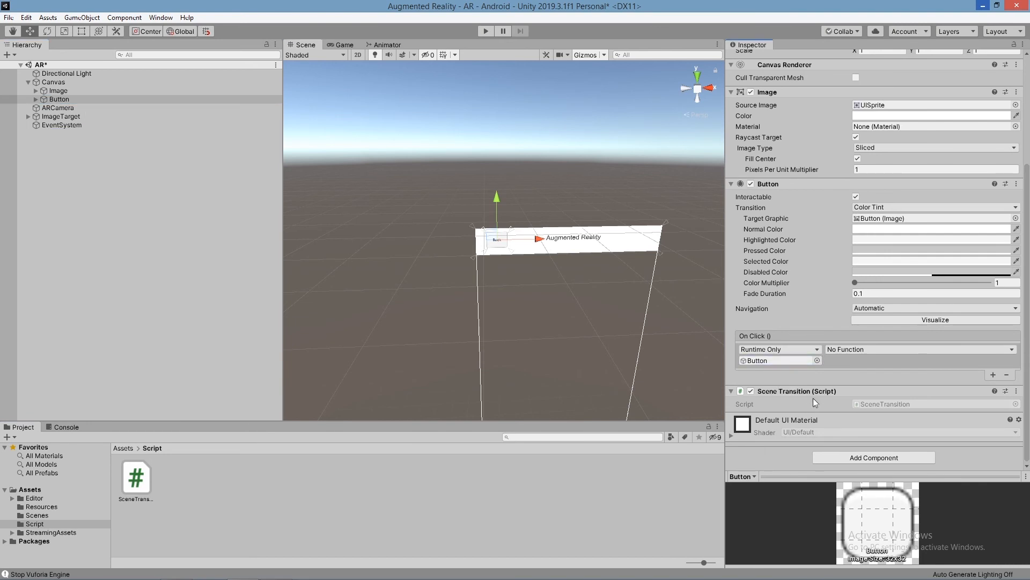
pyautogui.click(880, 349)
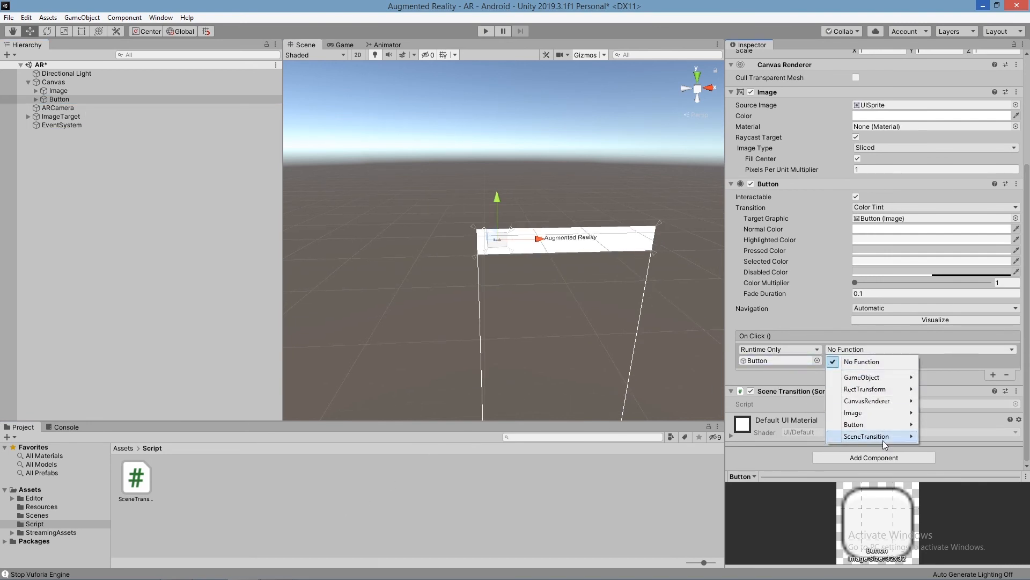
pyautogui.click(503, 513)
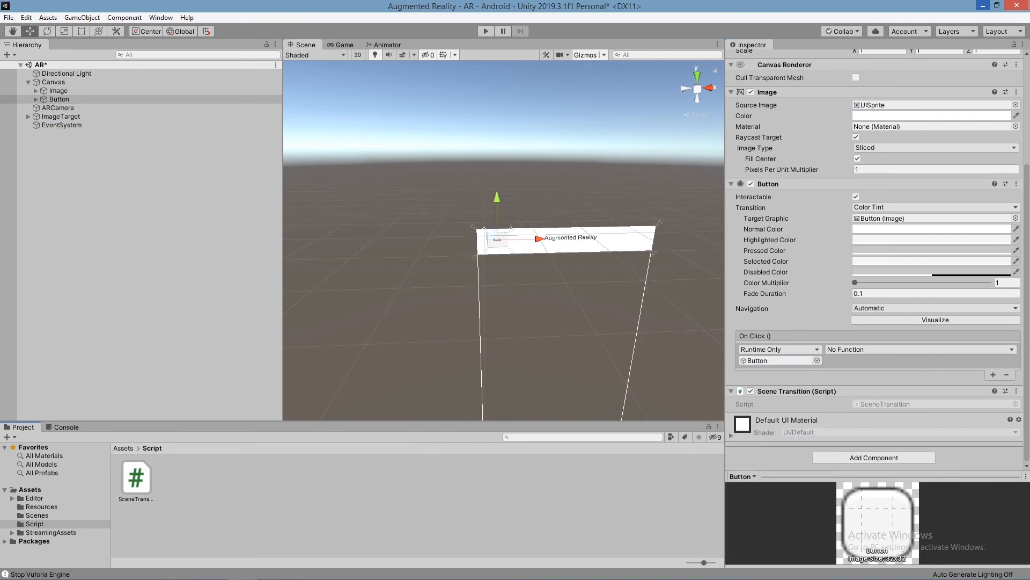
pyautogui.click(276, 574)
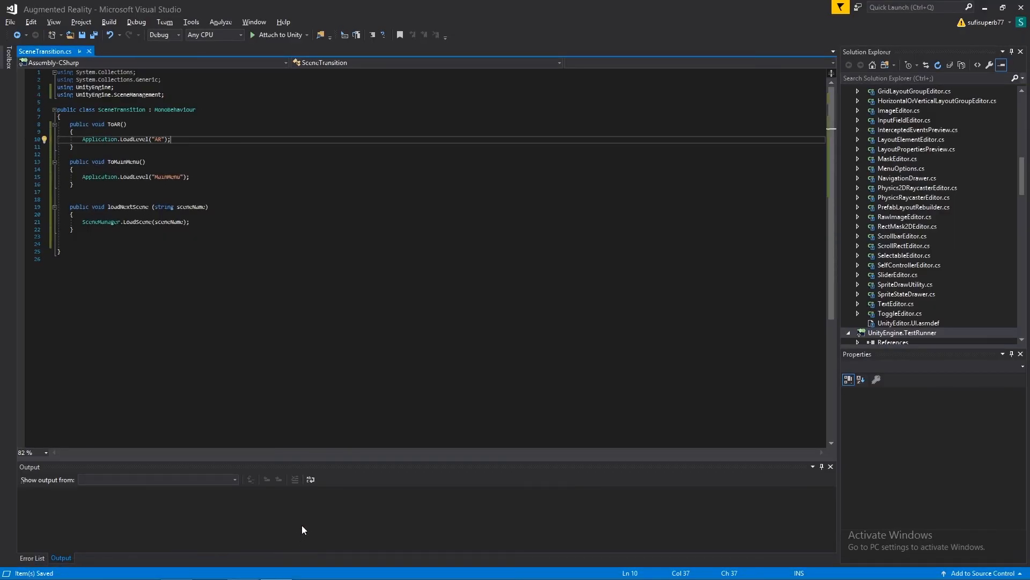
pyautogui.click(985, 7)
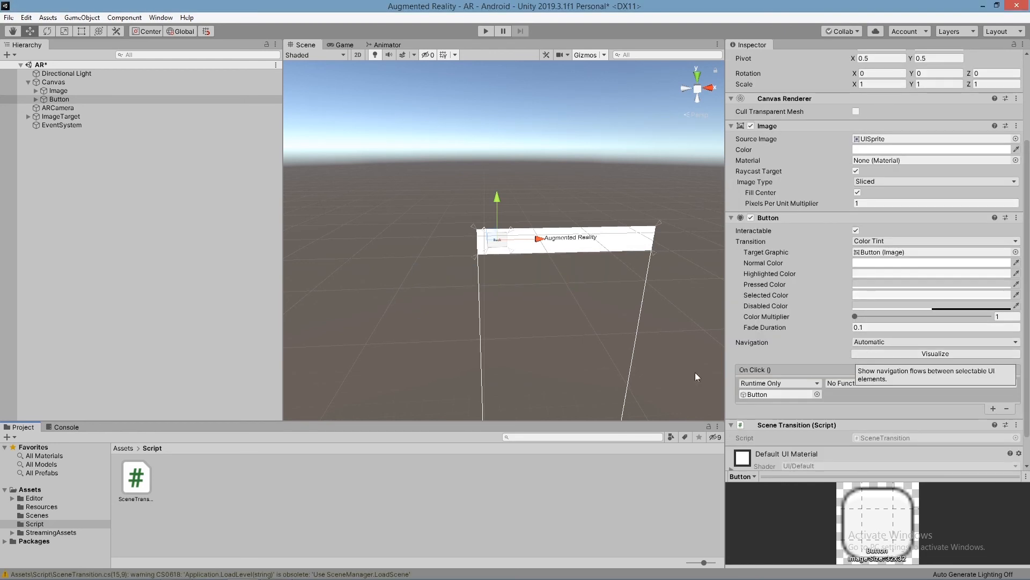
# Step: Review the ToAR, ToMainMenu and loadNextScene methods in Visual Studio and return to Unity
pyautogui.moveTo(347, 570)
pyautogui.click(276, 569)
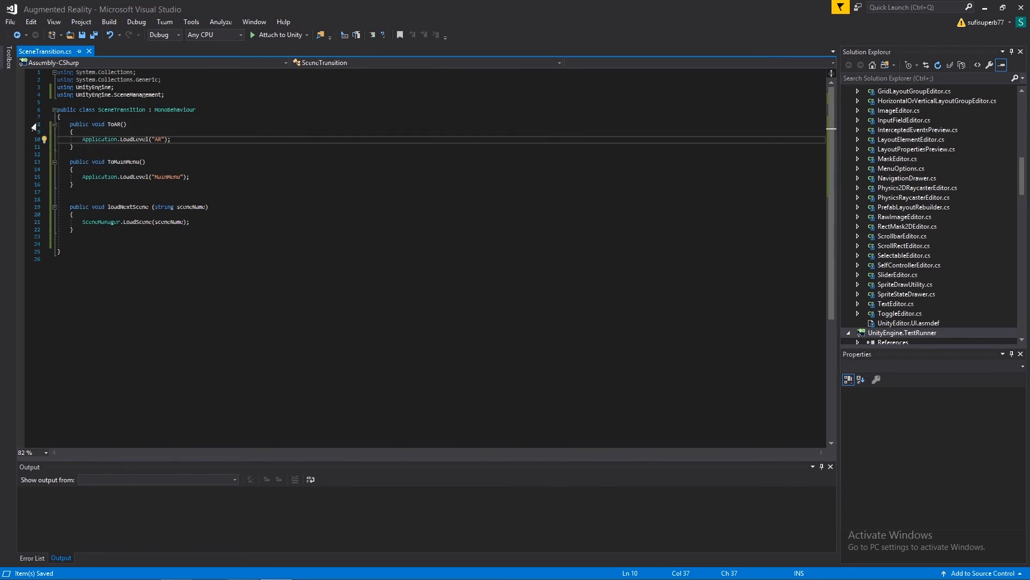
pyautogui.moveTo(65, 122); pyautogui.dragTo(200, 231)
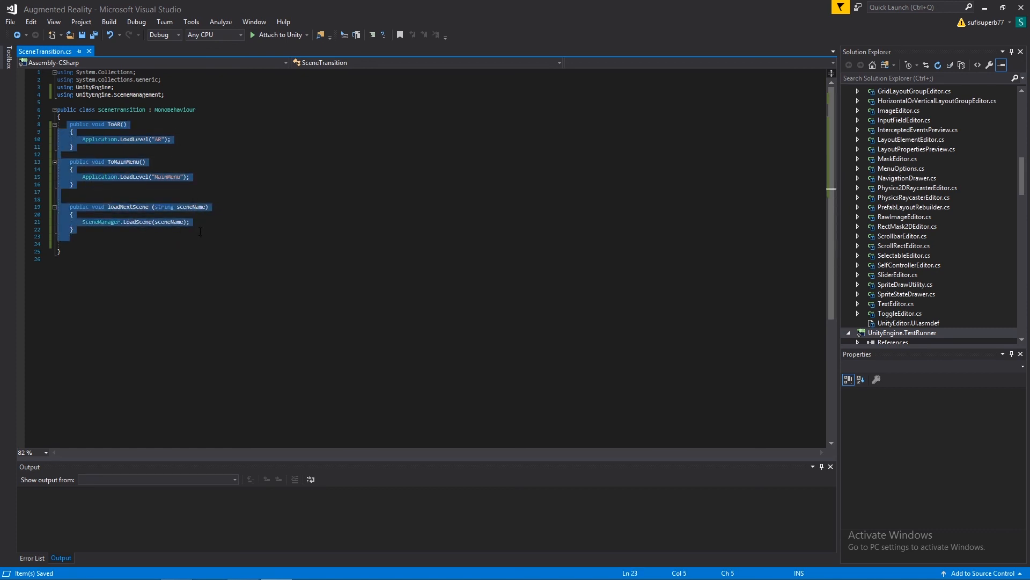
pyautogui.click(199, 197)
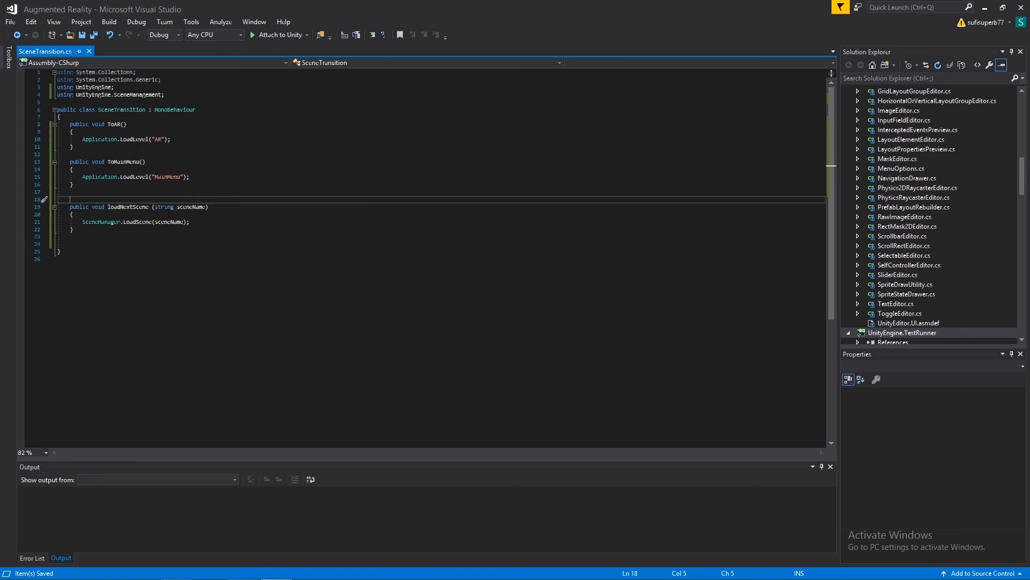
pyautogui.click(985, 8)
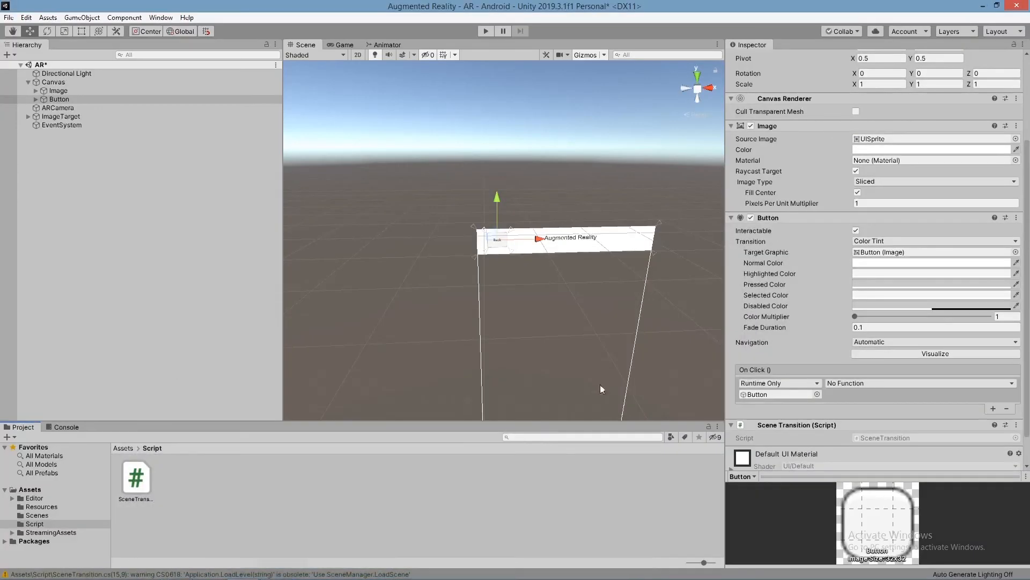
# Step: Assign the Button object to its own On Click event and set the function to SceneTransition.ToMainMenu
pyautogui.scroll(-3, 498, 320)
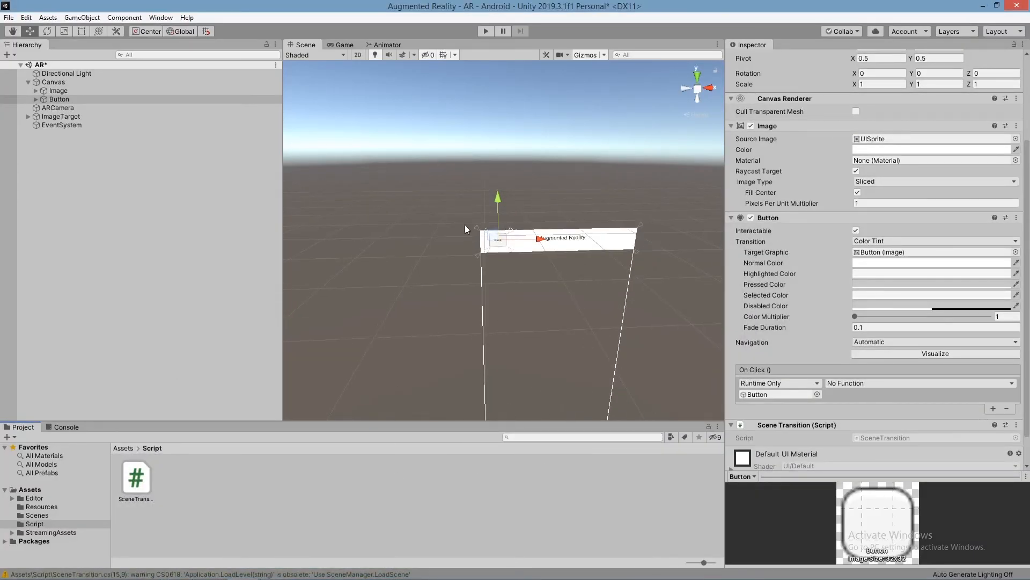
pyautogui.click(161, 462)
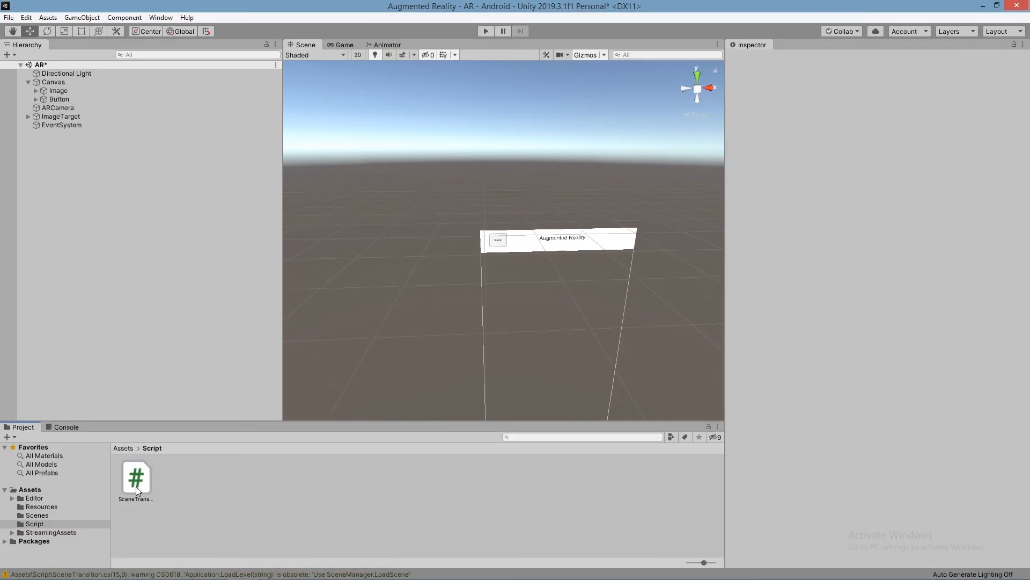
pyautogui.click(60, 99)
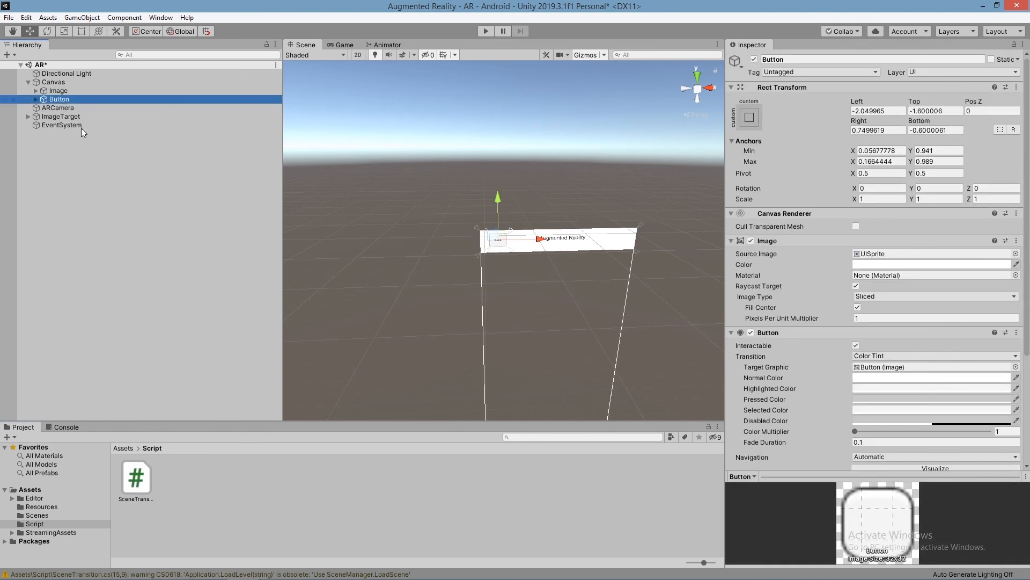
pyautogui.scroll(-5, 832, 397)
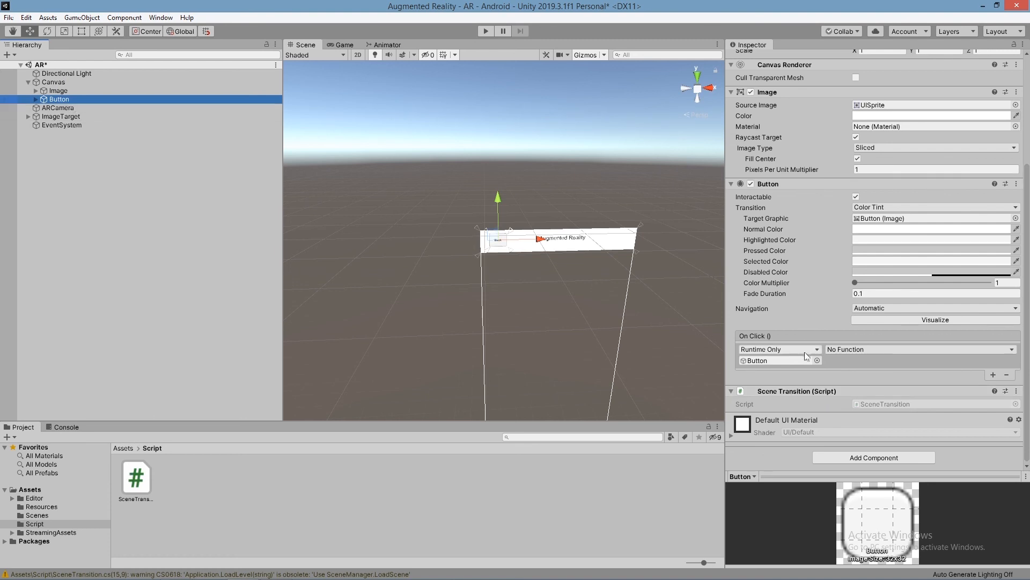
pyautogui.moveTo(52, 102); pyautogui.dragTo(778, 363)
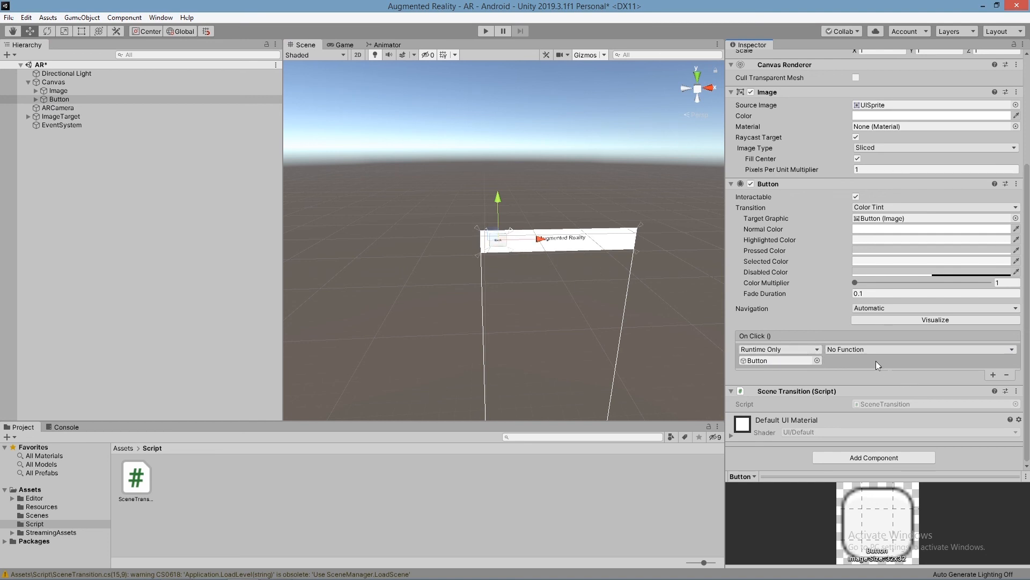
pyautogui.click(881, 348)
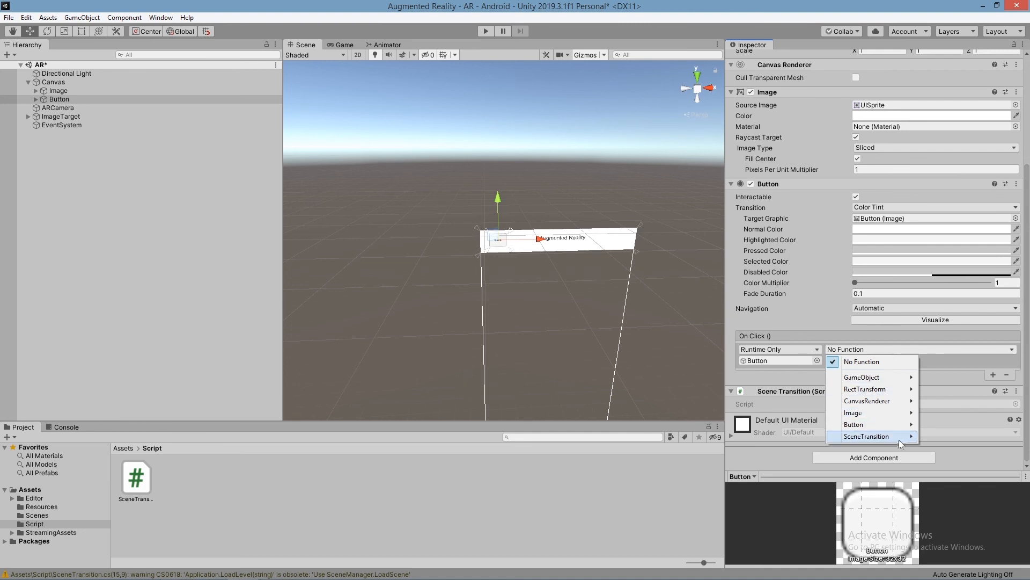
pyautogui.moveTo(898, 443)
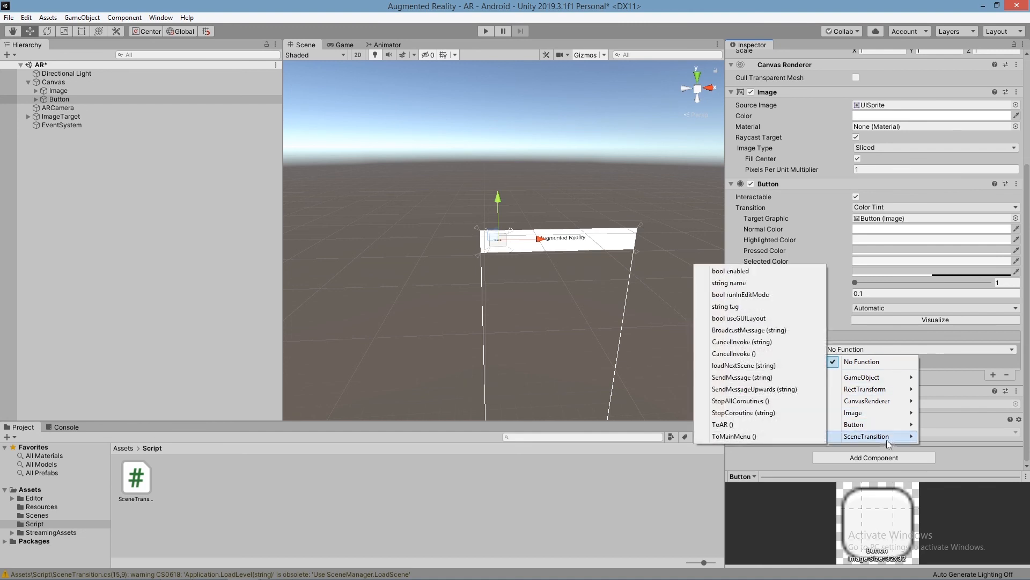
pyautogui.click(749, 437)
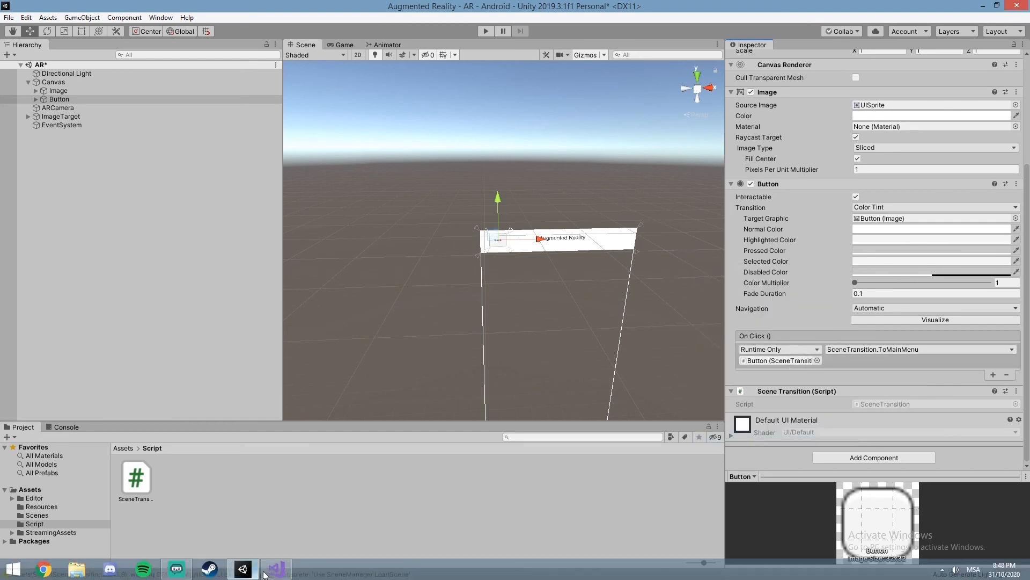
# Step: Switch to Visual Studio and review the ToMainMenu method in the SceneTransition script
pyautogui.moveTo(276, 569)
pyautogui.click(272, 520)
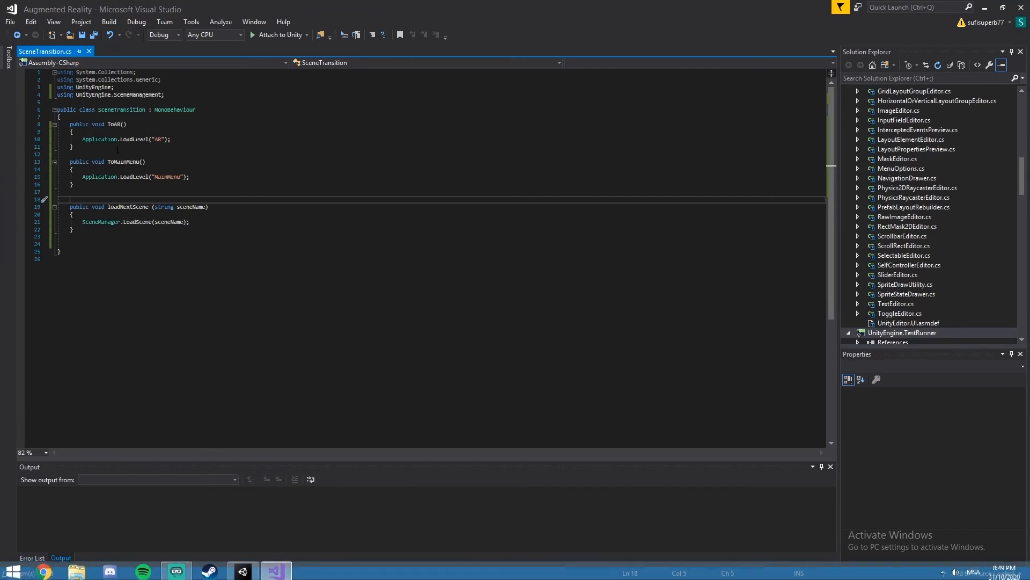
pyautogui.moveTo(68, 162); pyautogui.dragTo(195, 184)
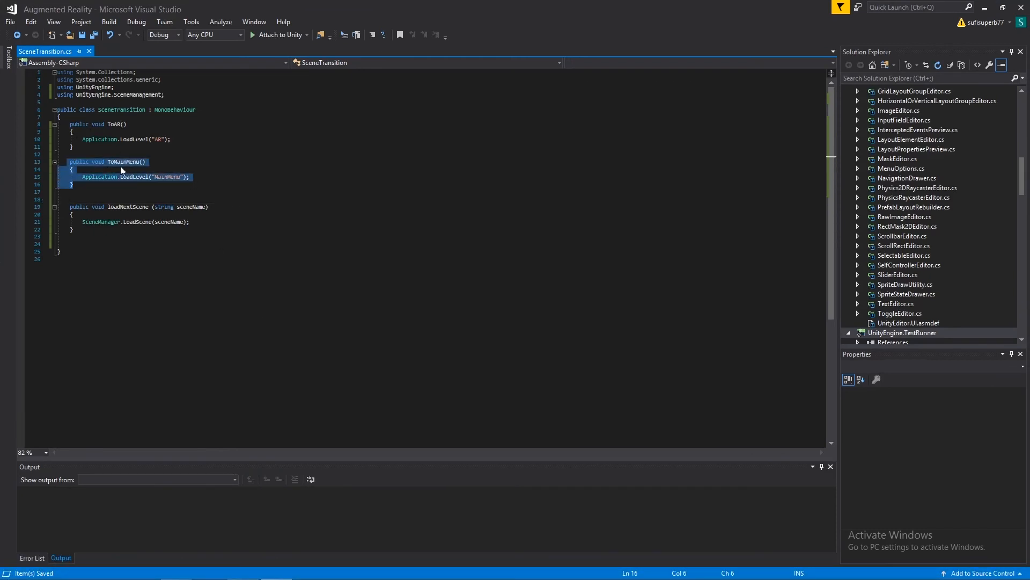
pyautogui.click(177, 162)
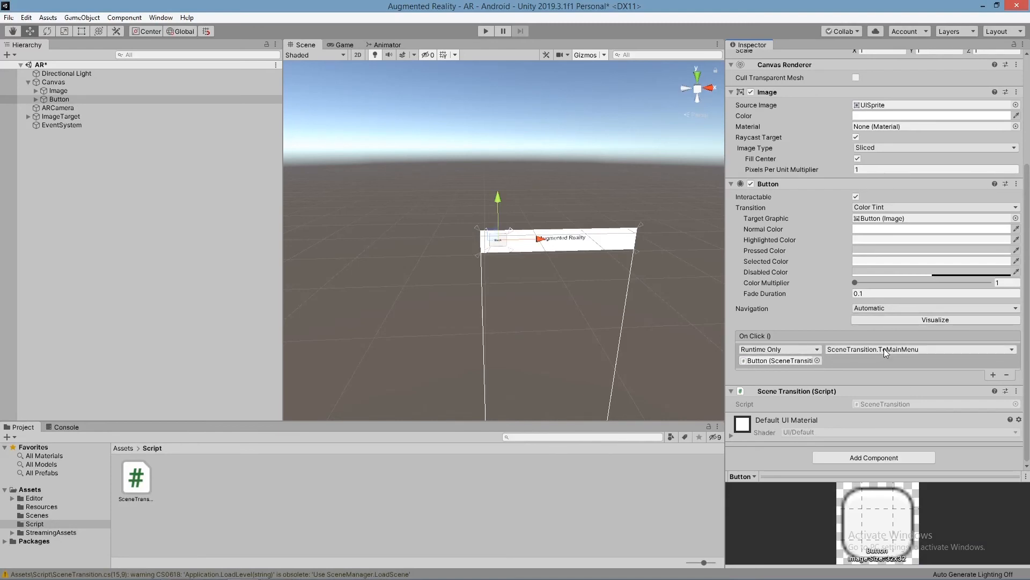
# Step: Change the Button's On Click function to SceneTransition.loadNextScene (string) and open its string argument for editing
pyautogui.click(886, 350)
pyautogui.click(886, 350)
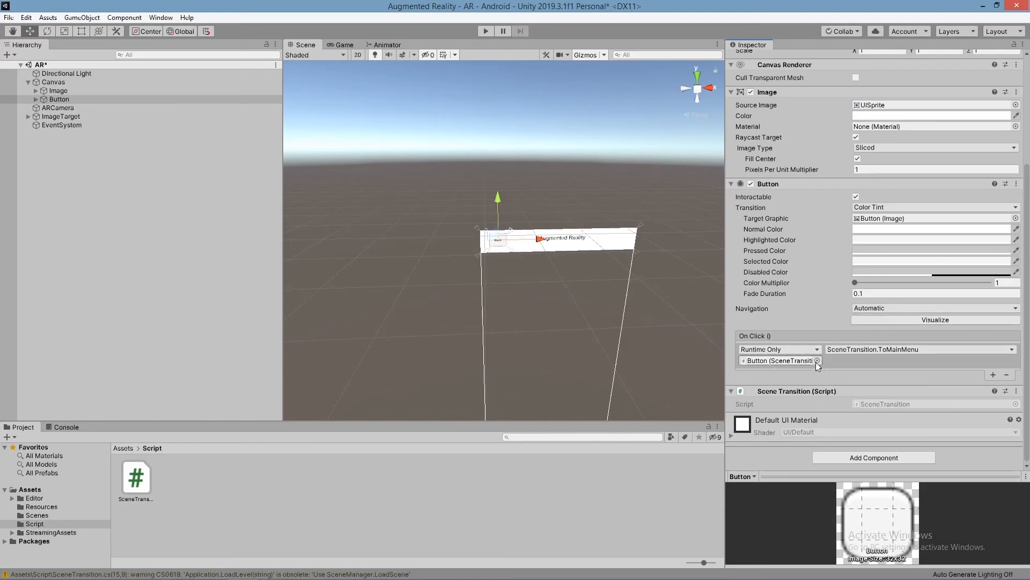
pyautogui.click(855, 350)
pyautogui.moveTo(870, 436)
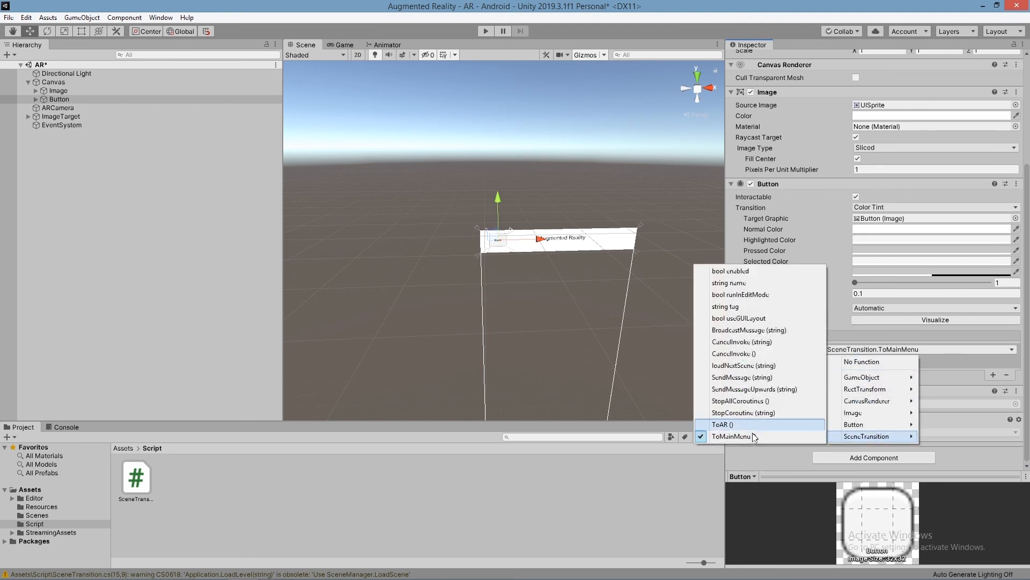
pyautogui.click(750, 367)
pyautogui.click(886, 362)
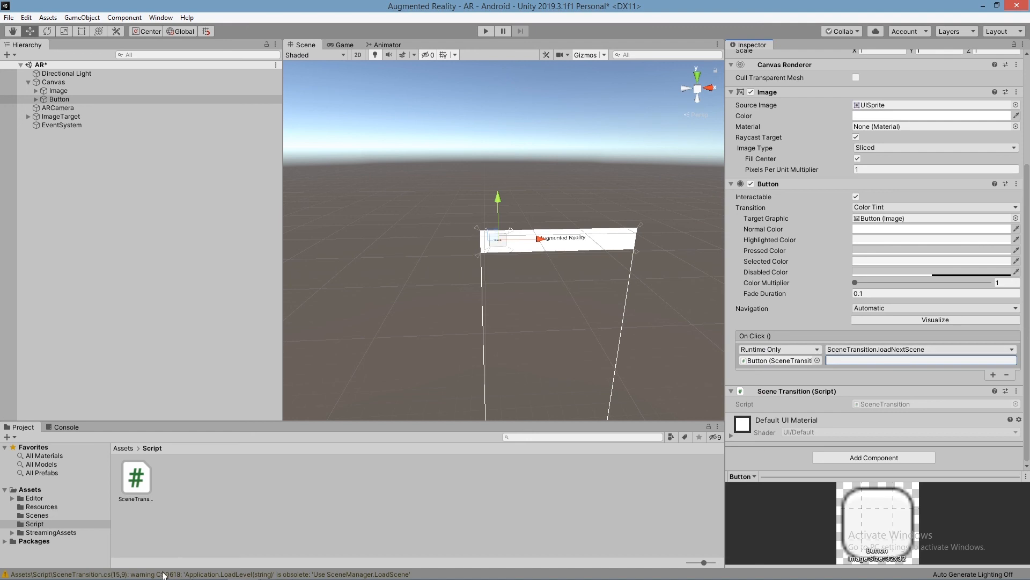
# Step: Switch to Visual Studio, review the loadNextScene method that takes a scene name, and return to Unity
pyautogui.moveTo(167, 578)
pyautogui.click(278, 566)
pyautogui.moveTo(68, 207); pyautogui.dragTo(174, 238)
pyautogui.click(174, 239)
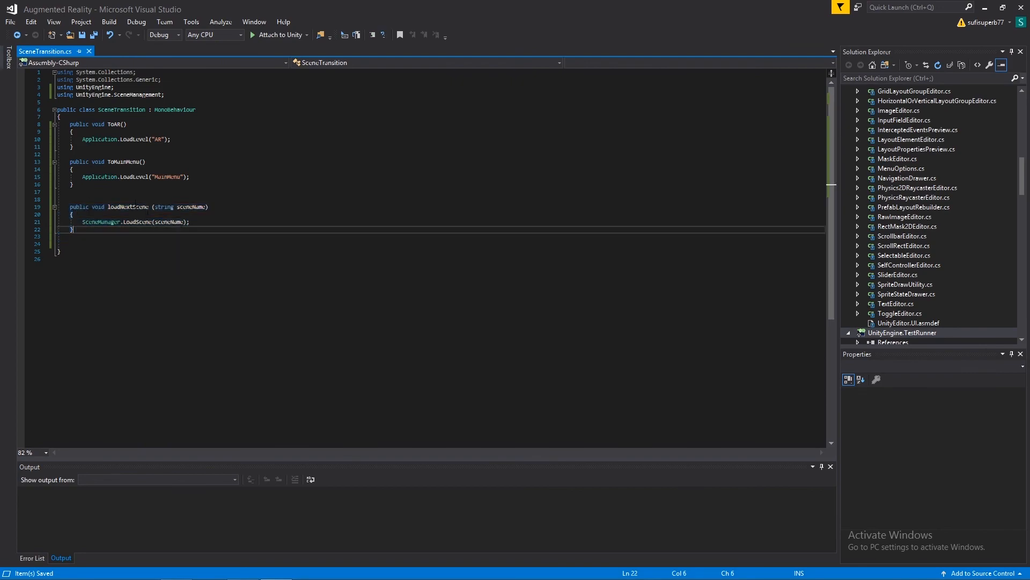
pyautogui.click(985, 7)
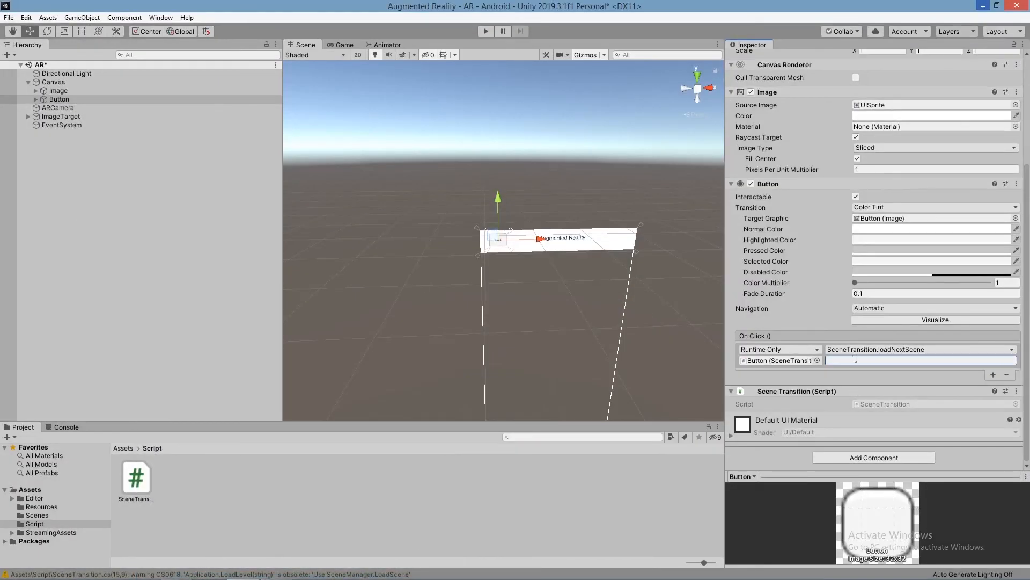
# Step: Set the string argument of the Button's loadNextScene call to MainMenu and open the Scenes folder to compare the scene names
pyautogui.write('A')
pyautogui.press('BackSpace')
pyautogui.press('BackSpace')
pyautogui.write('MainMenu')
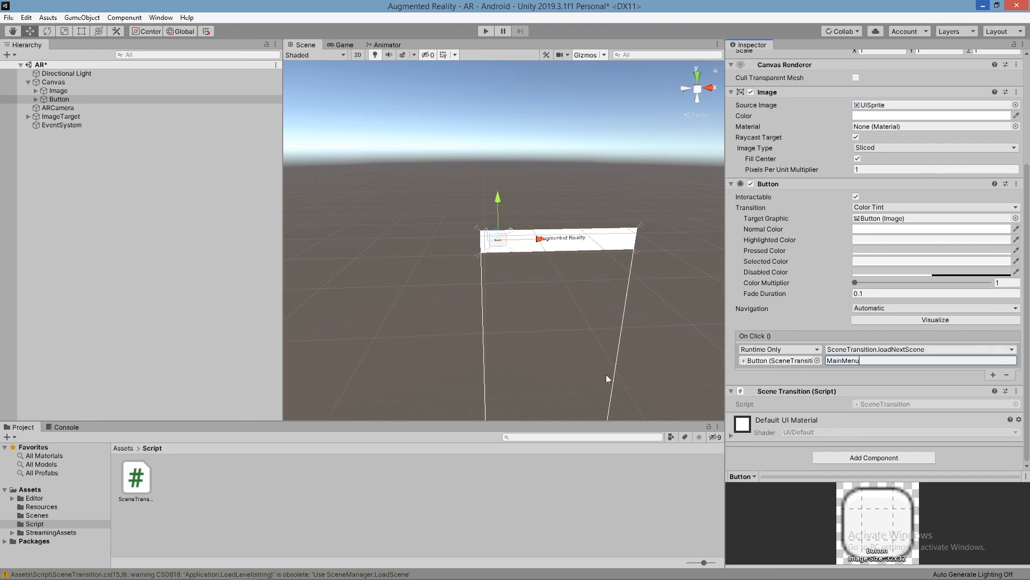
pyautogui.click(38, 515)
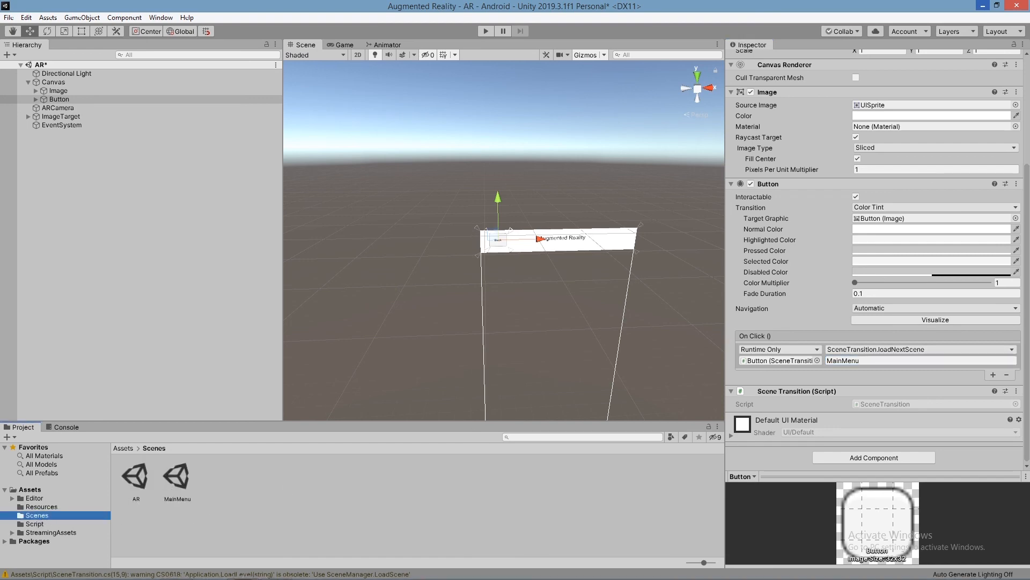
# Step: Compare the loadNextScene method with ToAR and ToMainMenu in the SceneTransition script in Visual Studio, and return to Unity
pyautogui.click(277, 572)
pyautogui.moveTo(123, 219); pyautogui.dragTo(58, 207)
pyautogui.click(97, 243)
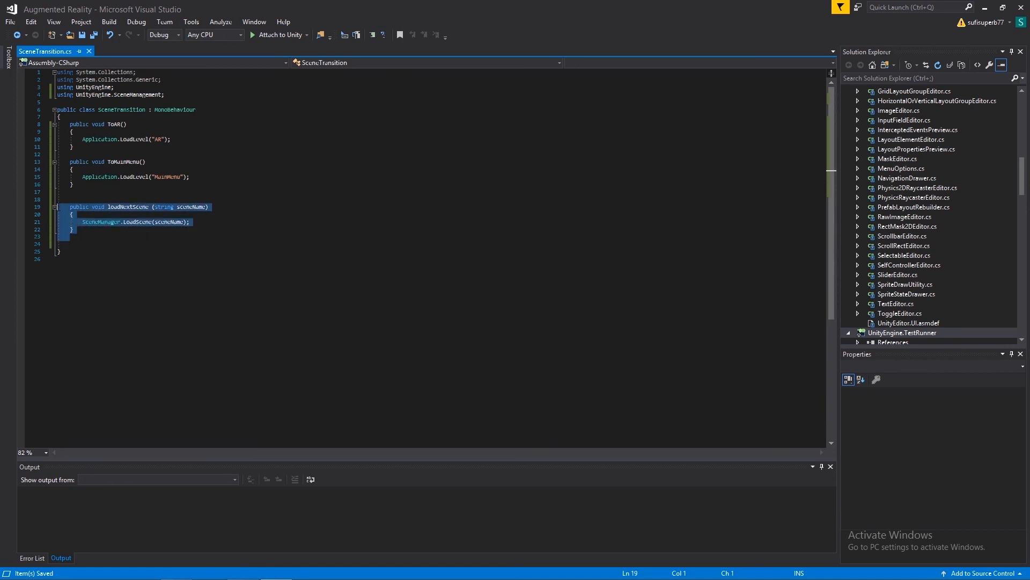
pyautogui.click(74, 207)
pyautogui.moveTo(68, 207); pyautogui.dragTo(103, 229)
pyautogui.click(107, 191)
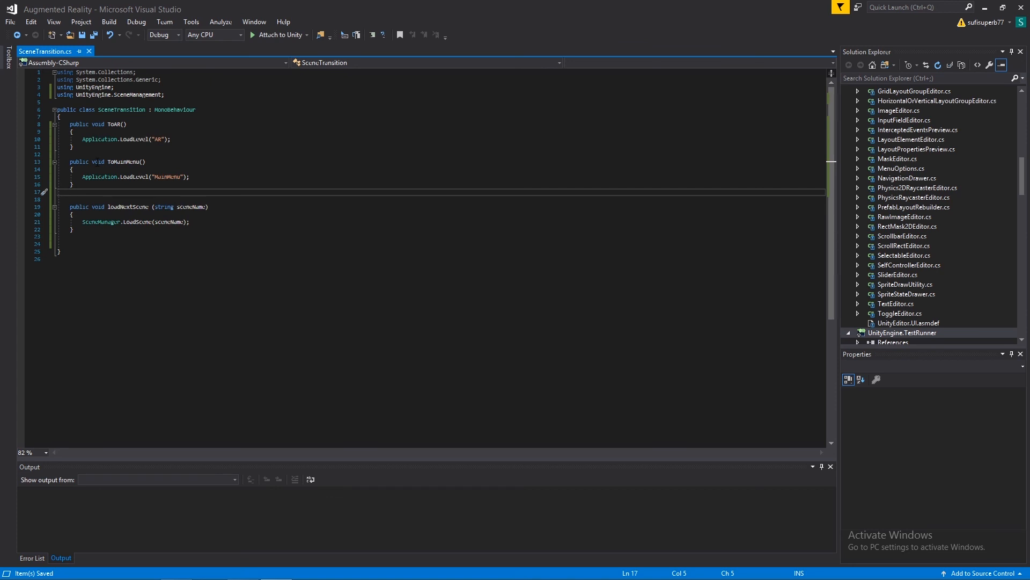
pyautogui.moveTo(69, 124); pyautogui.dragTo(142, 185)
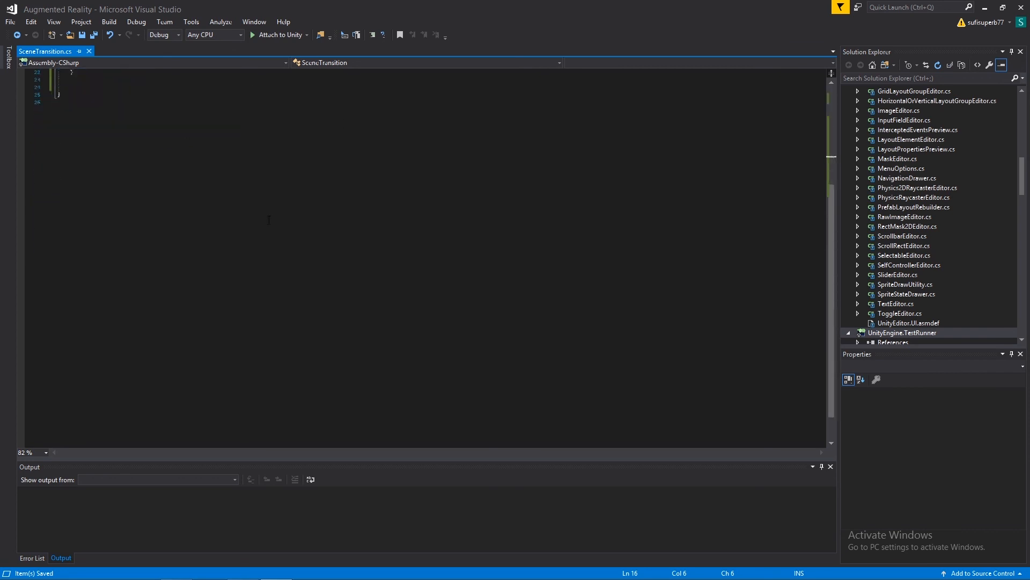
pyautogui.moveTo(70, 206); pyautogui.dragTo(145, 245)
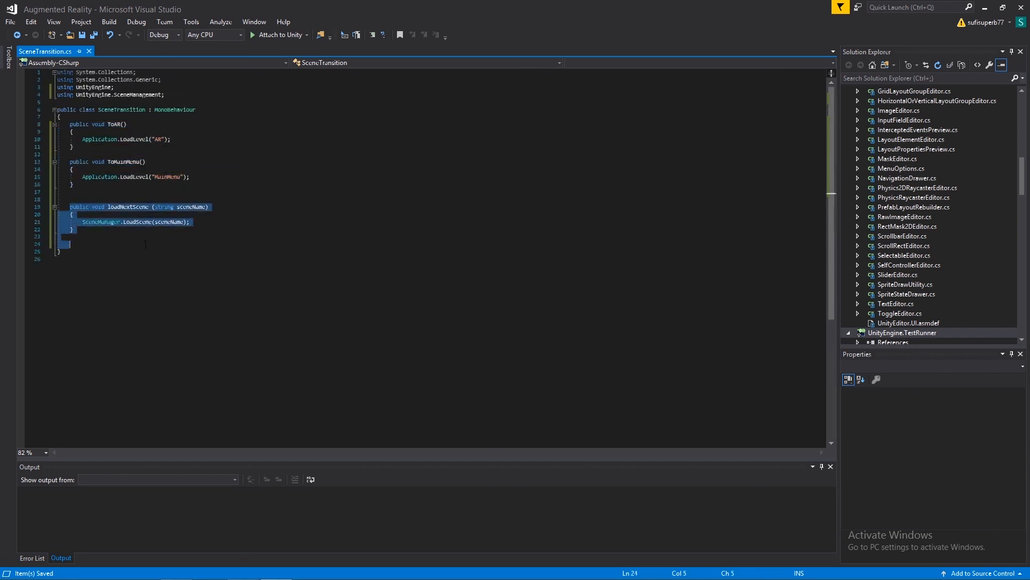
pyautogui.click(696, 177)
pyautogui.click(985, 7)
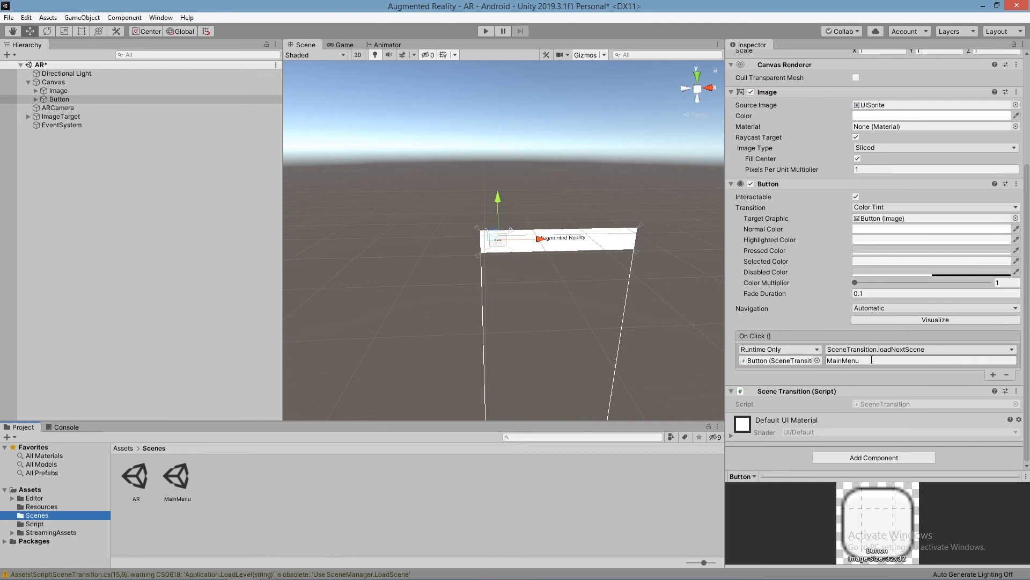
# Step: Run the AR scene, test its back button and the Let's Go button on the main menu, and stop play mode
pyautogui.click(872, 360)
pyautogui.click(872, 360)
pyautogui.click(486, 31)
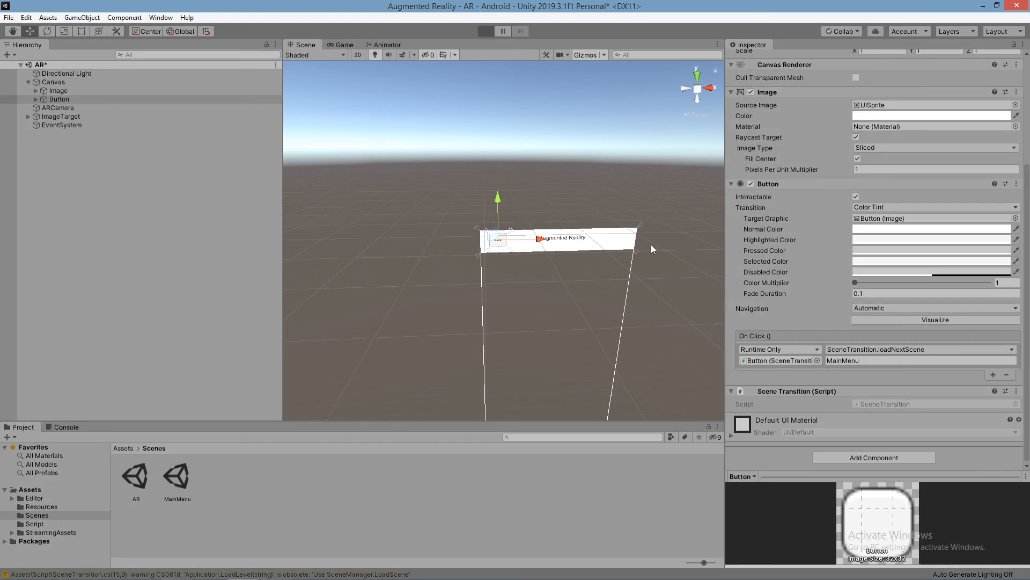
pyautogui.click(425, 73)
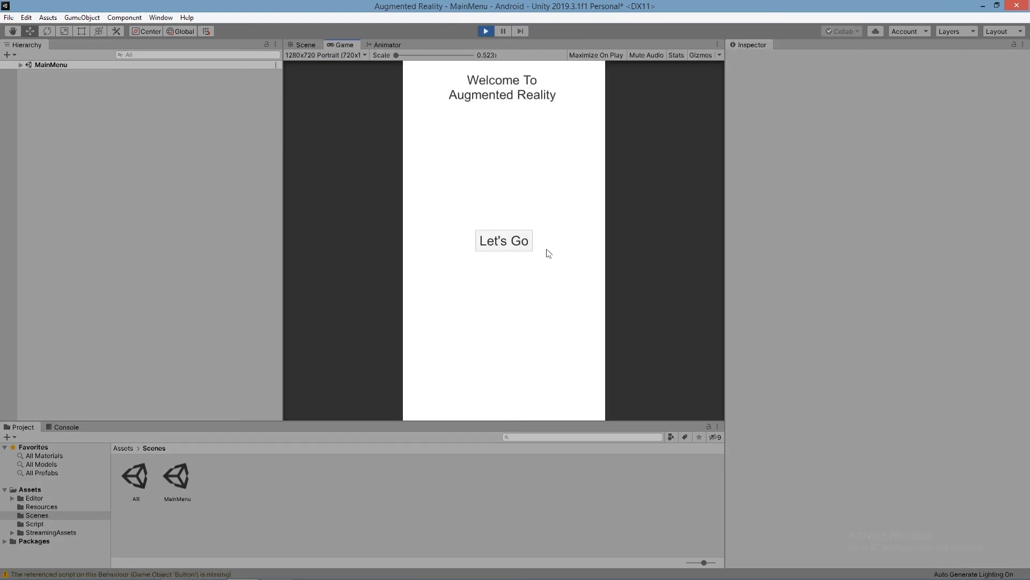
pyautogui.click(513, 239)
pyautogui.click(514, 240)
pyautogui.click(488, 31)
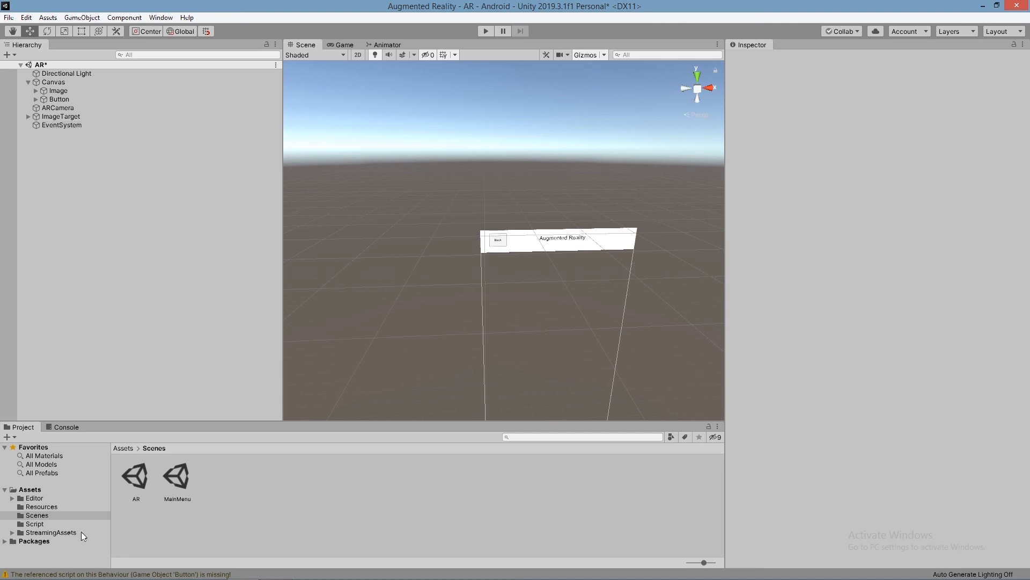
# Step: Save the AR scene, open the MainMenu scene and select the Button under its Canvas
pyautogui.doubleClick(177, 476)
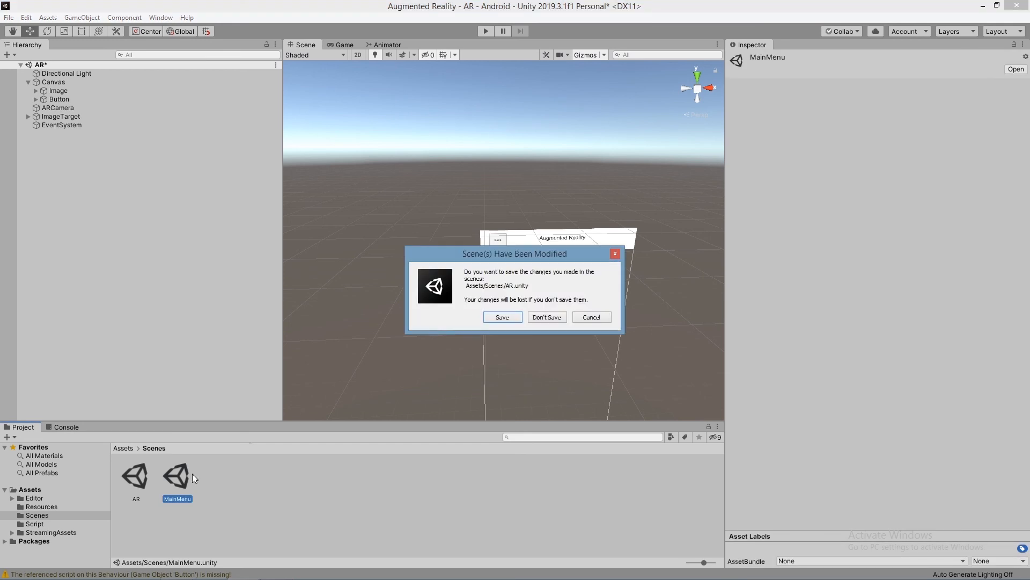
pyautogui.click(501, 317)
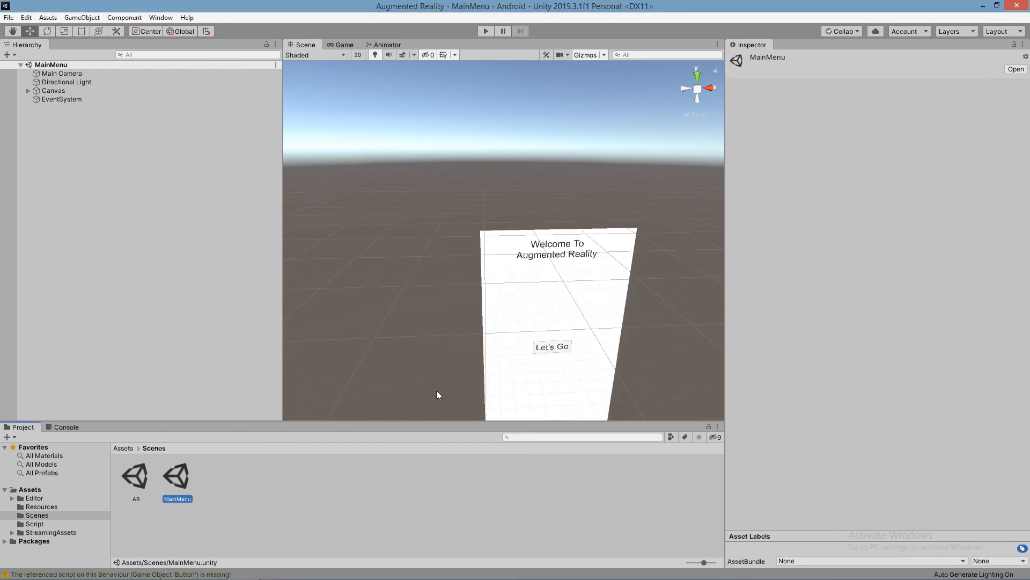
pyautogui.click(28, 90)
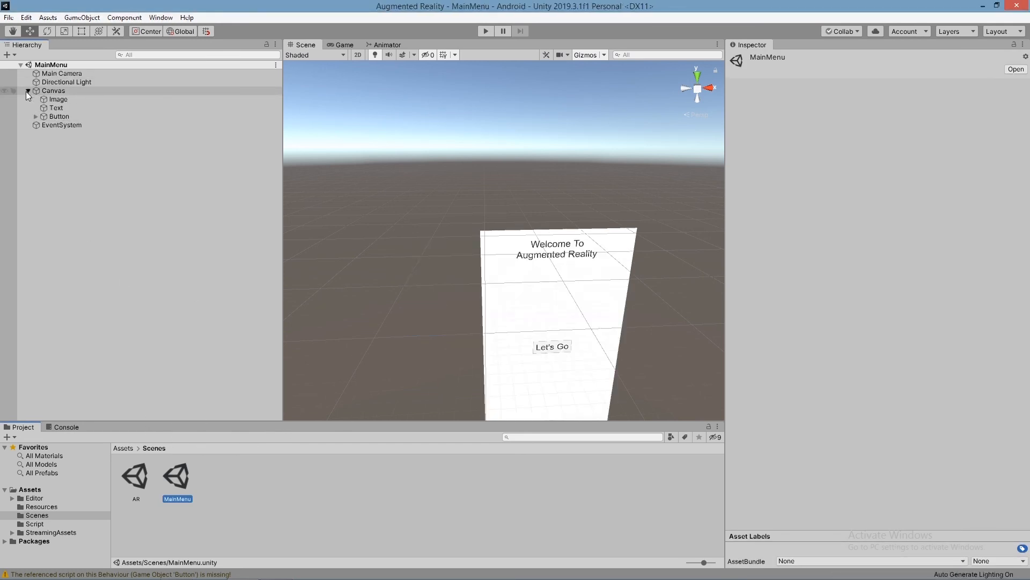
pyautogui.click(56, 116)
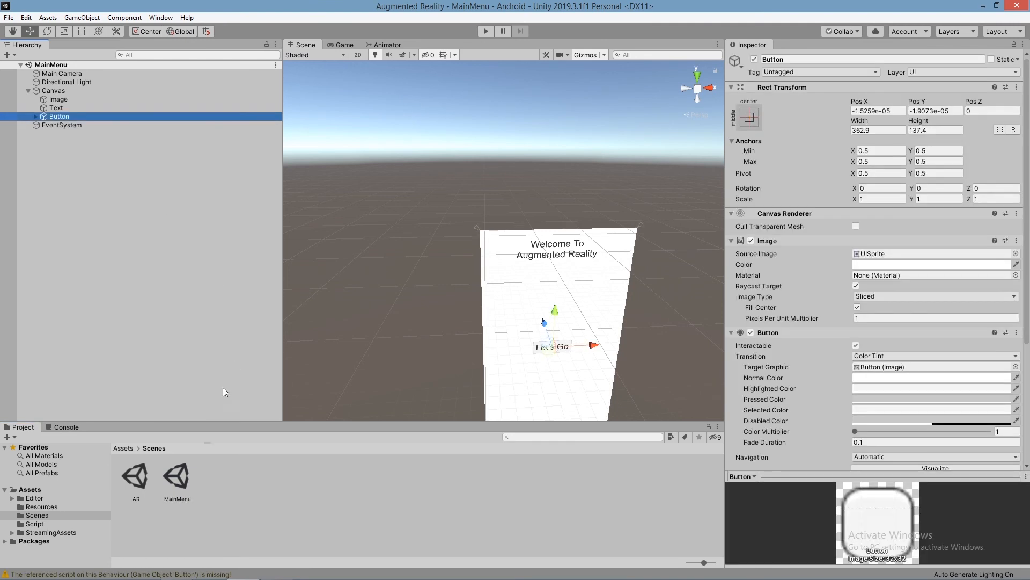
# Step: Attach the SceneTransition script to the Let's Go Button and remove its missing script component
pyautogui.click(35, 523)
pyautogui.moveTo(134, 481); pyautogui.dragTo(60, 119)
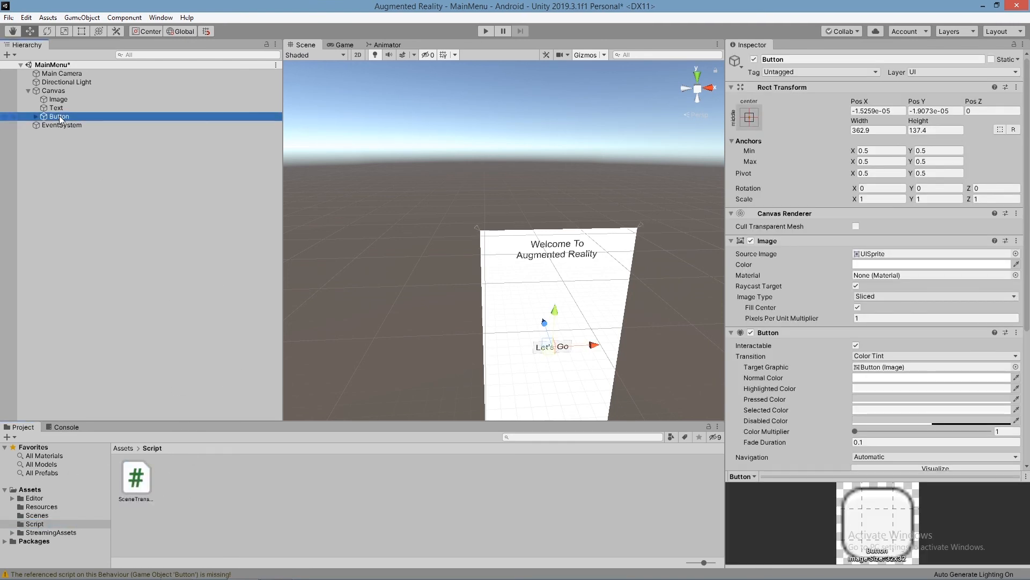
pyautogui.scroll(-6, 891, 313)
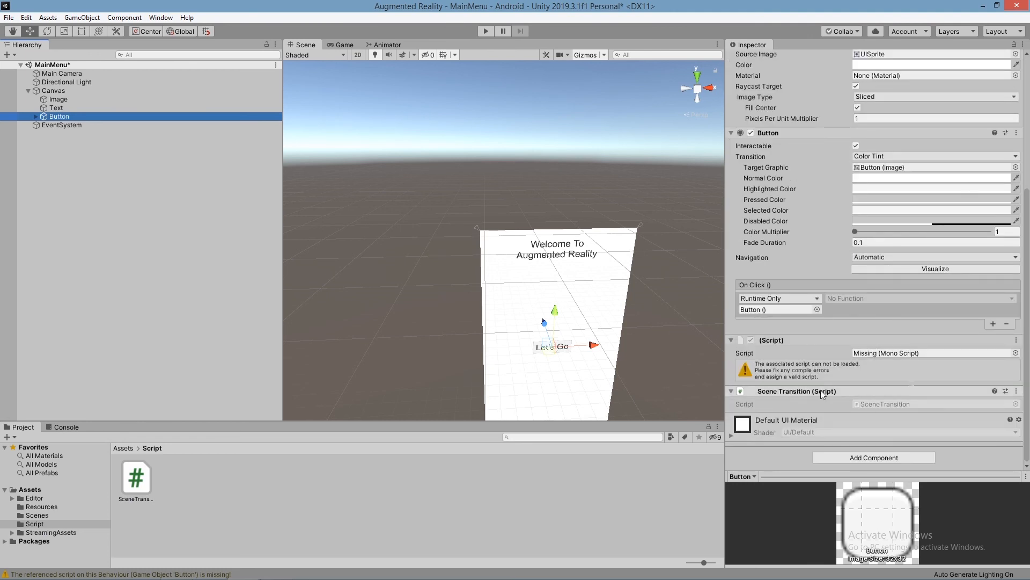
pyautogui.click(1016, 339)
pyautogui.click(921, 367)
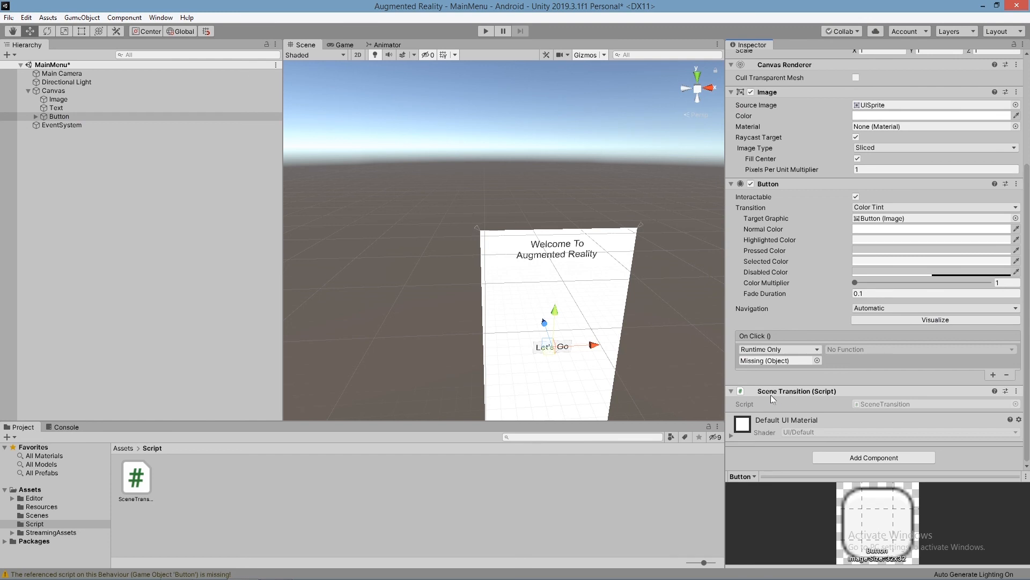
# Step: Assign the Button object to its own On Click event, set the function to SceneTransition.loadNextScene (string) and open its string argument for editing
pyautogui.moveTo(56, 116); pyautogui.dragTo(782, 362)
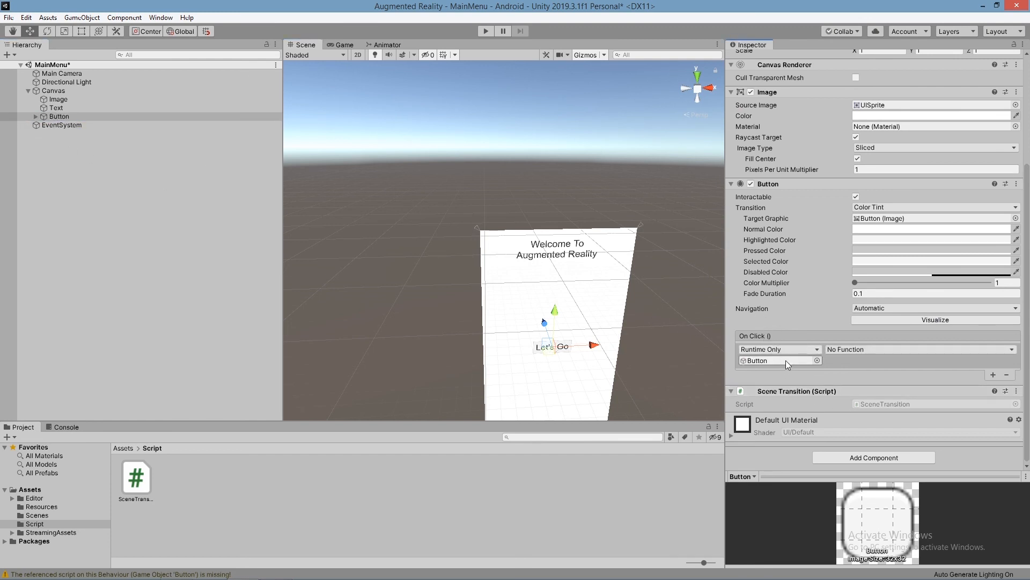
pyautogui.click(859, 350)
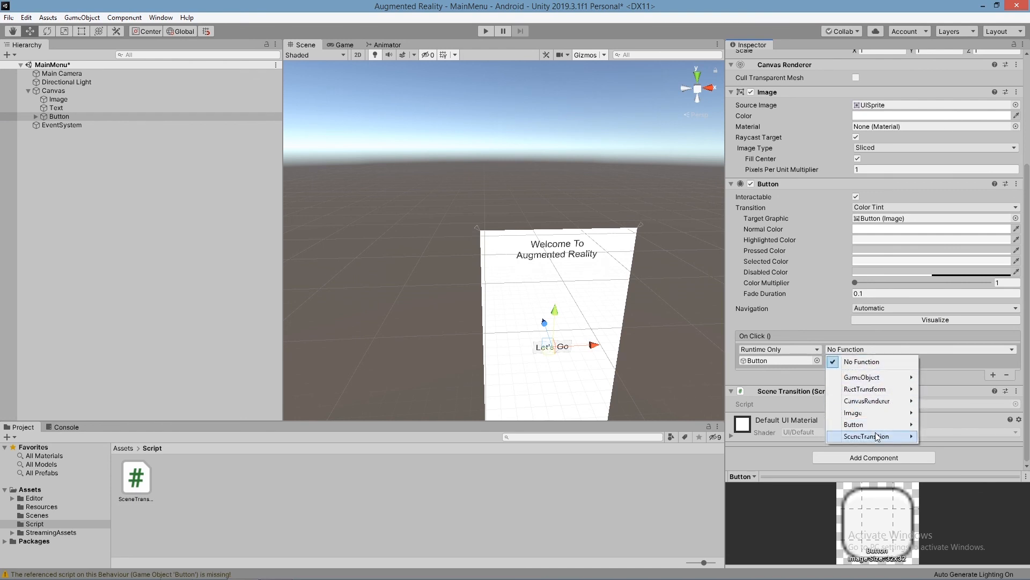
pyautogui.moveTo(877, 436)
pyautogui.click(738, 364)
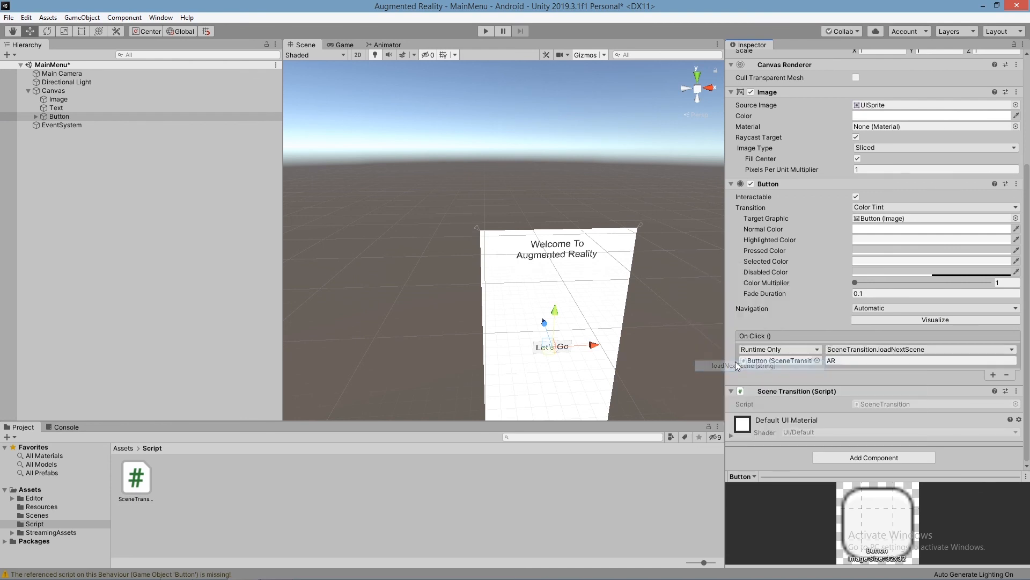
pyautogui.click(849, 363)
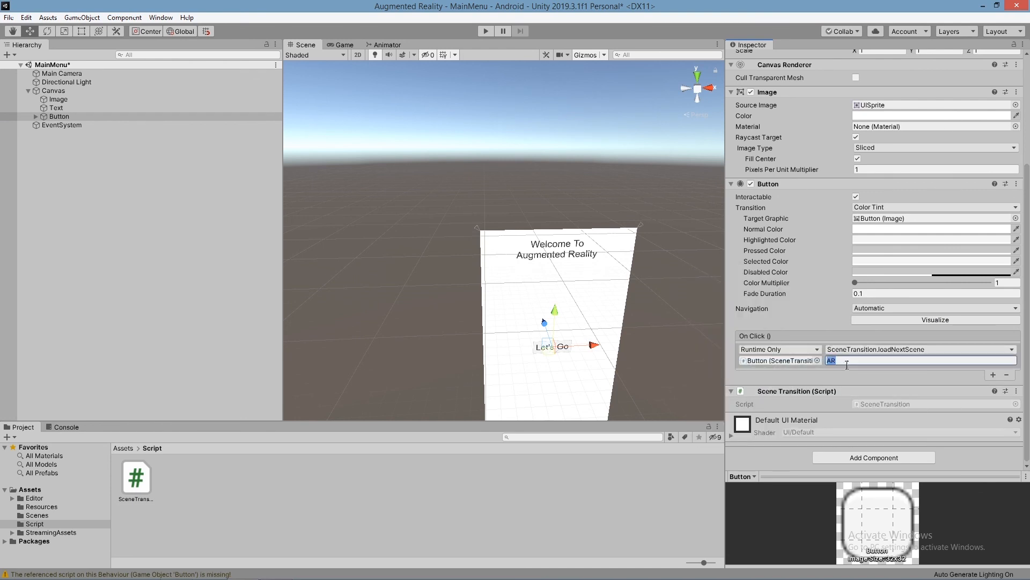